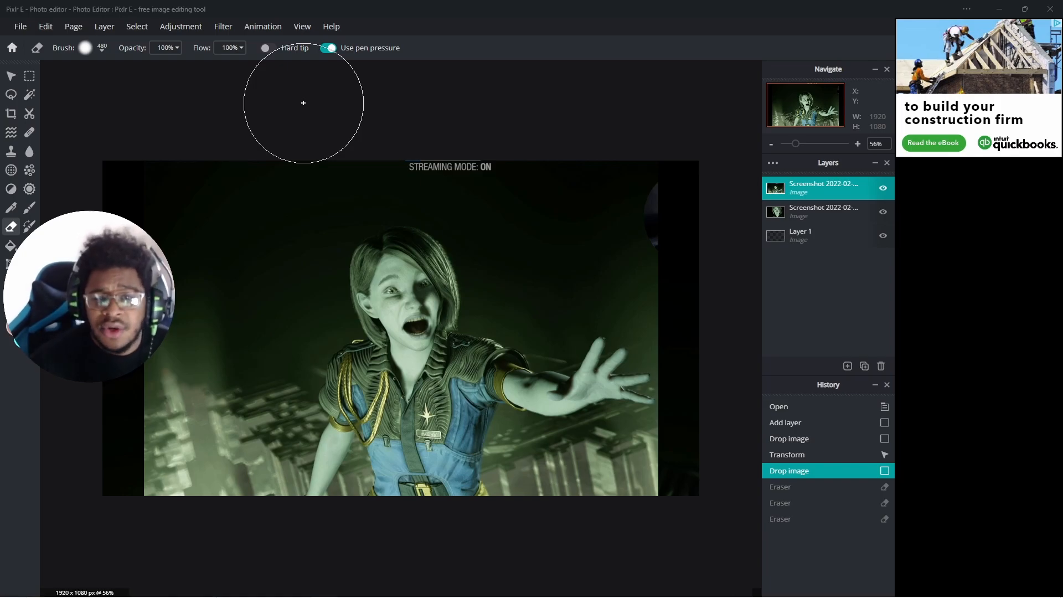
- Undo the drop of the screaming woman's screenshot onto the canvas
{"action": "left_click", "coordinate": [45, 27]}
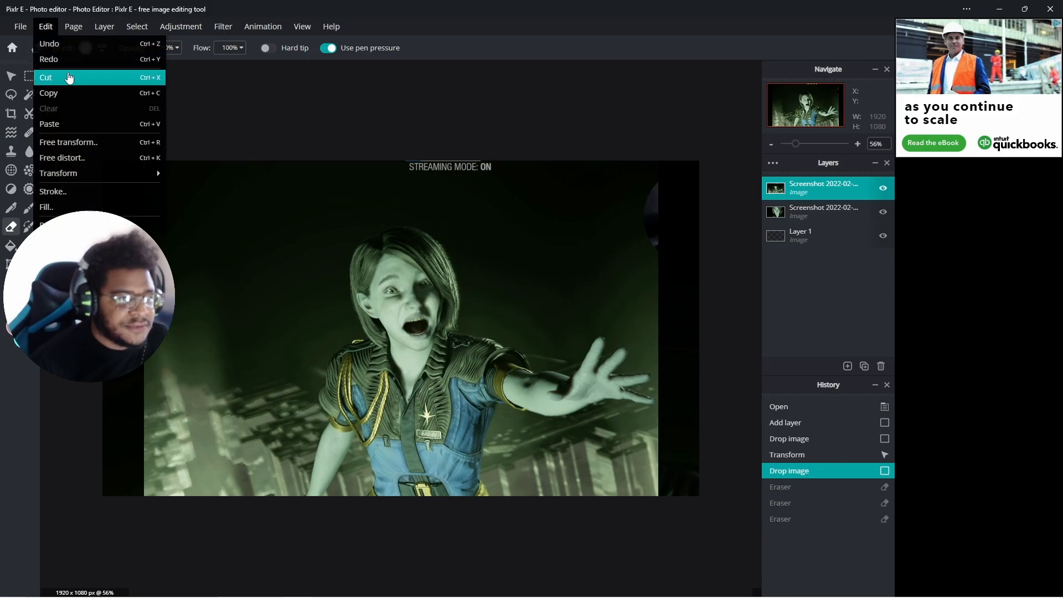
{"action": "left_click", "coordinate": [49, 27]}
{"action": "left_click", "coordinate": [48, 28]}
{"action": "left_click", "coordinate": [49, 27]}
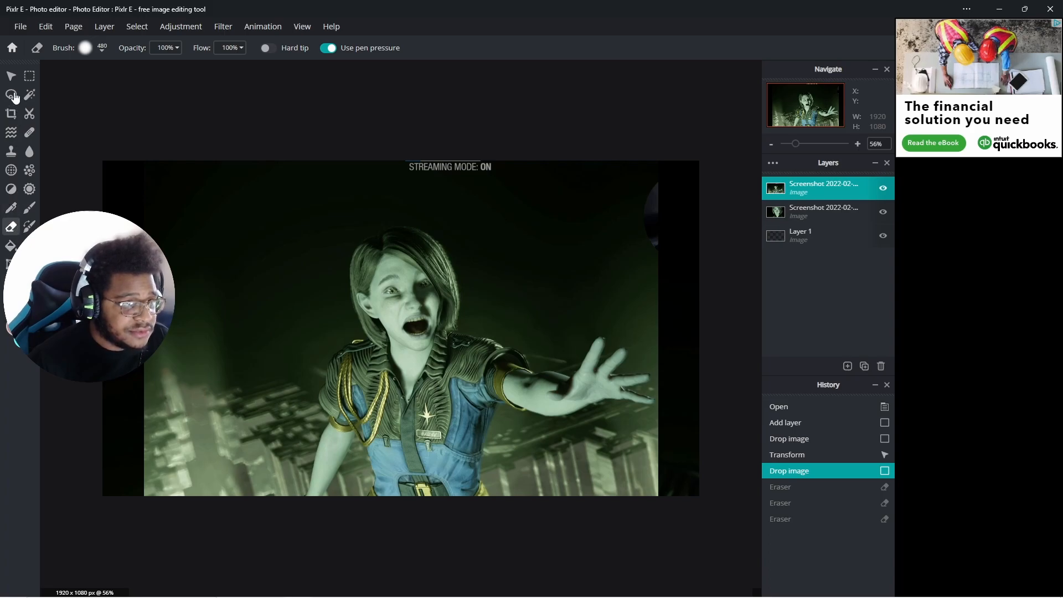
{"action": "left_click", "coordinate": [47, 29]}
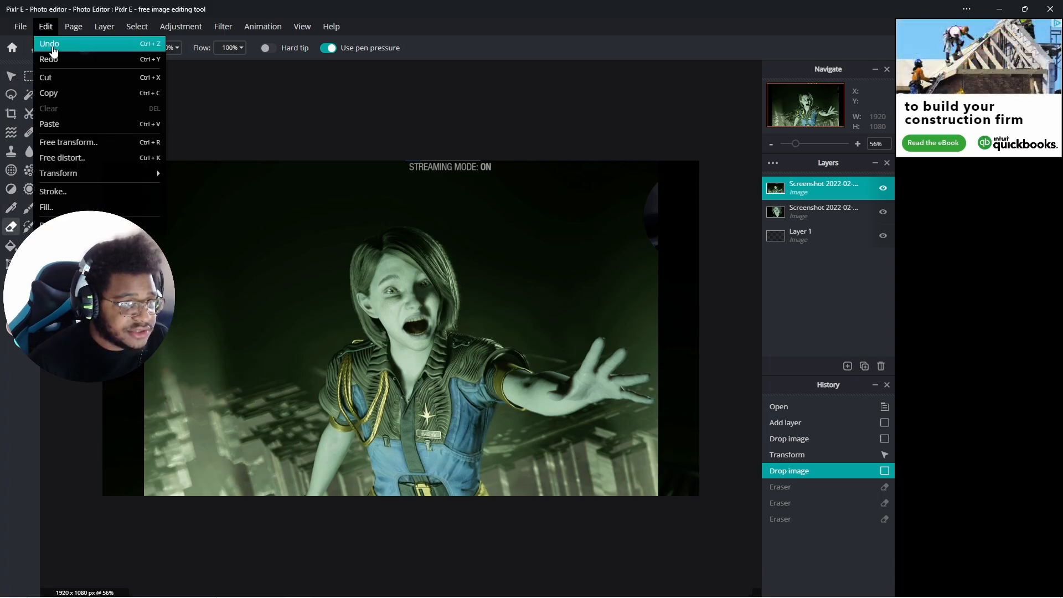
{"action": "left_click", "coordinate": [53, 51]}
{"action": "left_click", "coordinate": [49, 30]}
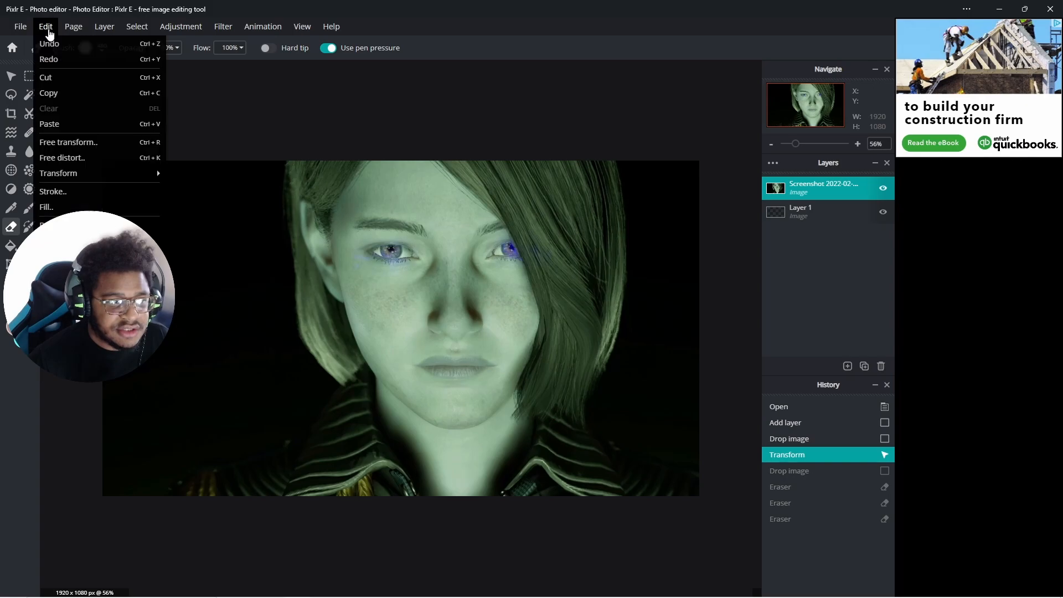
{"action": "left_click", "coordinate": [236, 99]}
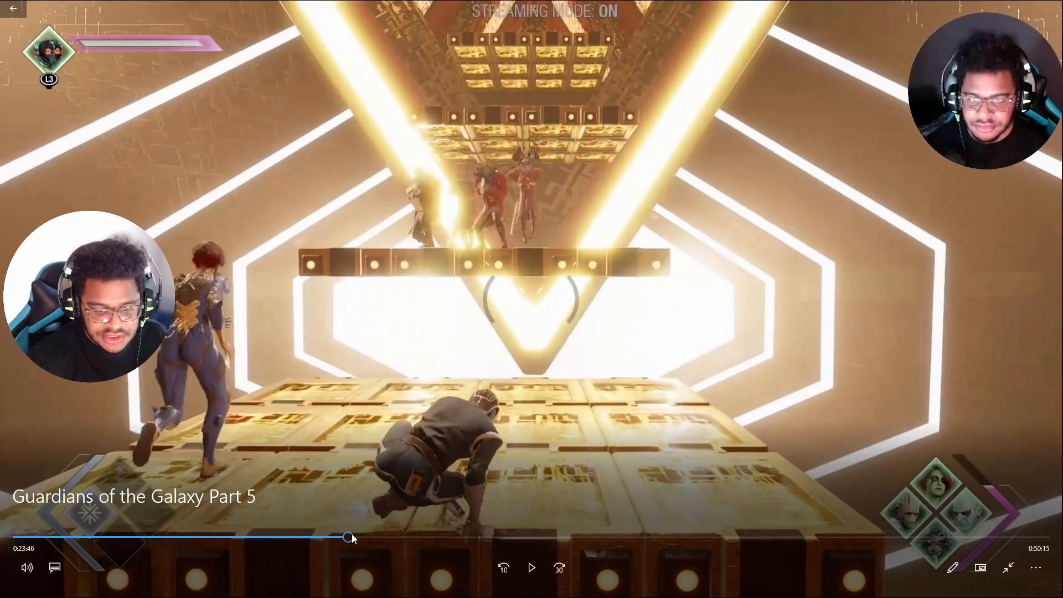
- Seek the Guardians of the Galaxy Part 5 video to about 4 minutes and briefly show the Snipping Tool and Snip & Sketch windows
{"action": "left_click_drag", "start_coordinate": [351, 535], "coordinate": [76, 540]}
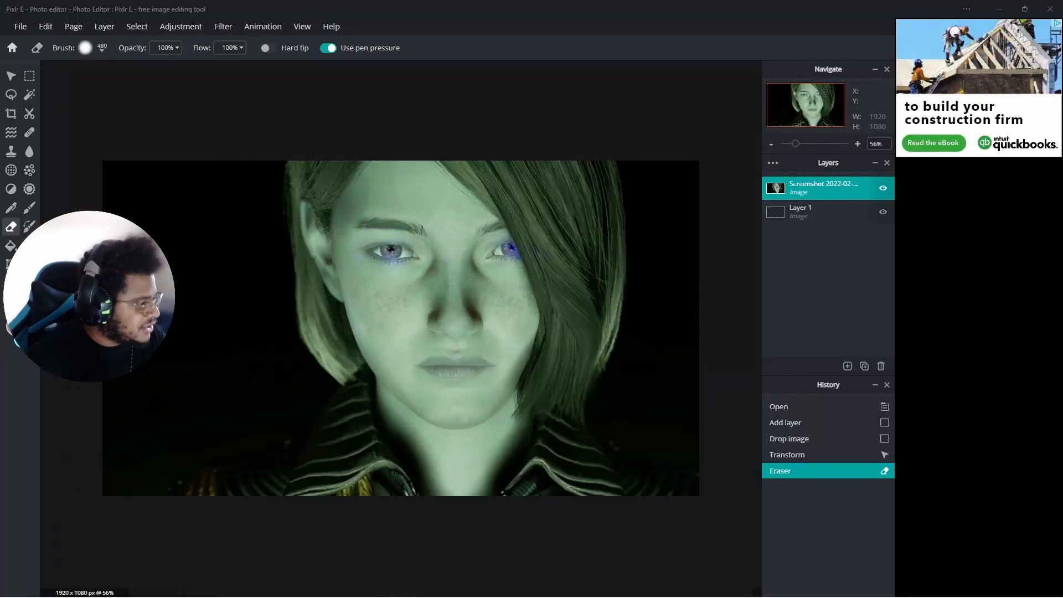
{"action": "mouse_move", "coordinate": [1, 57]}
{"action": "left_mouse_down"}
{"action": "mouse_move", "coordinate": [273, 57]}
{"action": "mouse_move", "coordinate": [823, 89]}
{"action": "mouse_move", "coordinate": [788, 90]}
{"action": "left_mouse_up"}
{"action": "left_click_drag", "start_coordinate": [365, 213], "coordinate": [267, 215]}
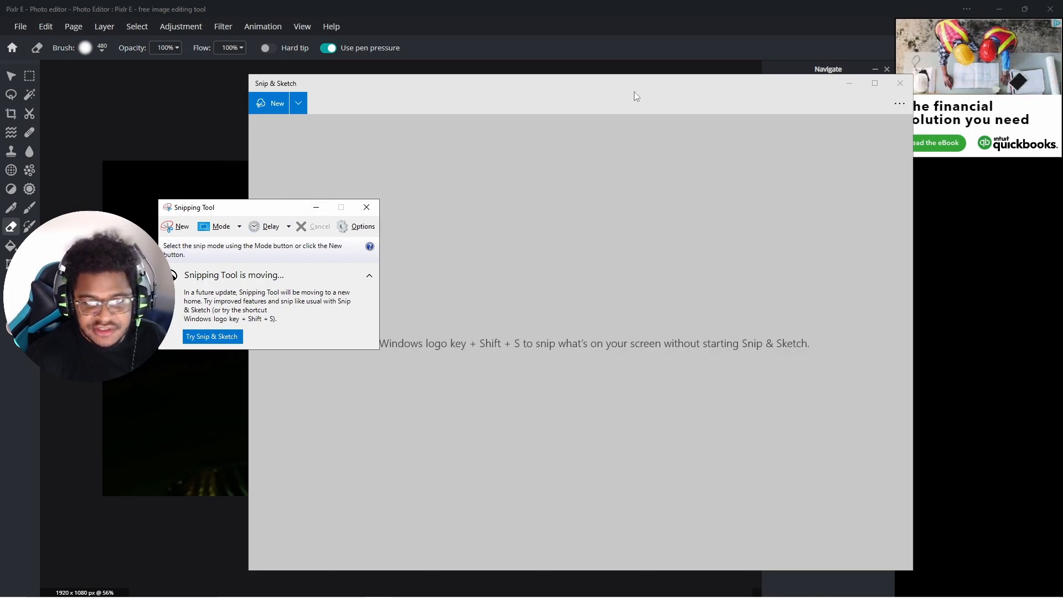
{"action": "left_click_drag", "start_coordinate": [297, 214], "coordinate": [1, 208]}
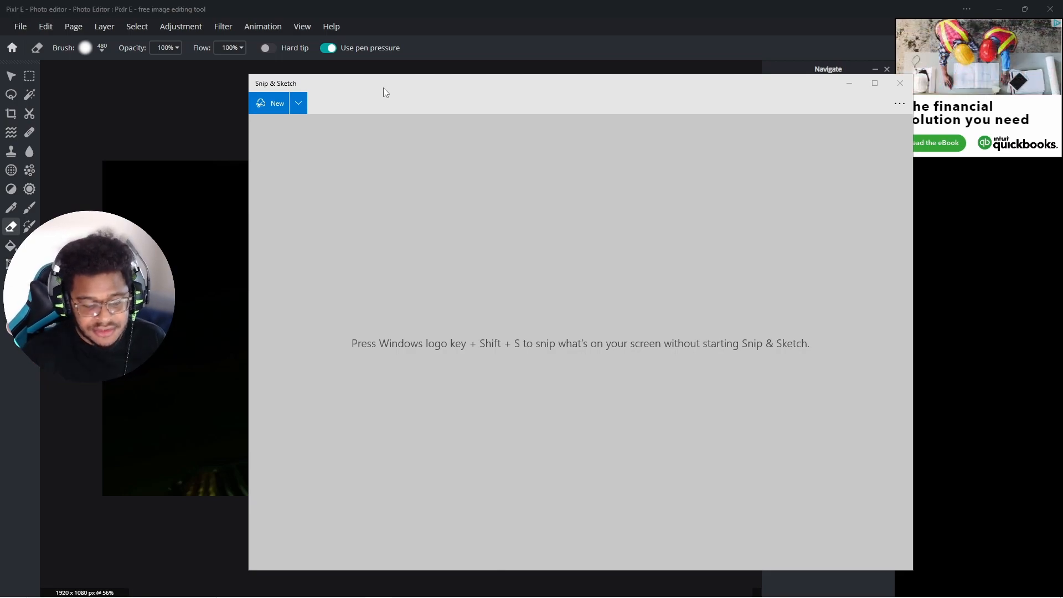
{"action": "left_click_drag", "start_coordinate": [433, 81], "coordinate": [0, 22]}
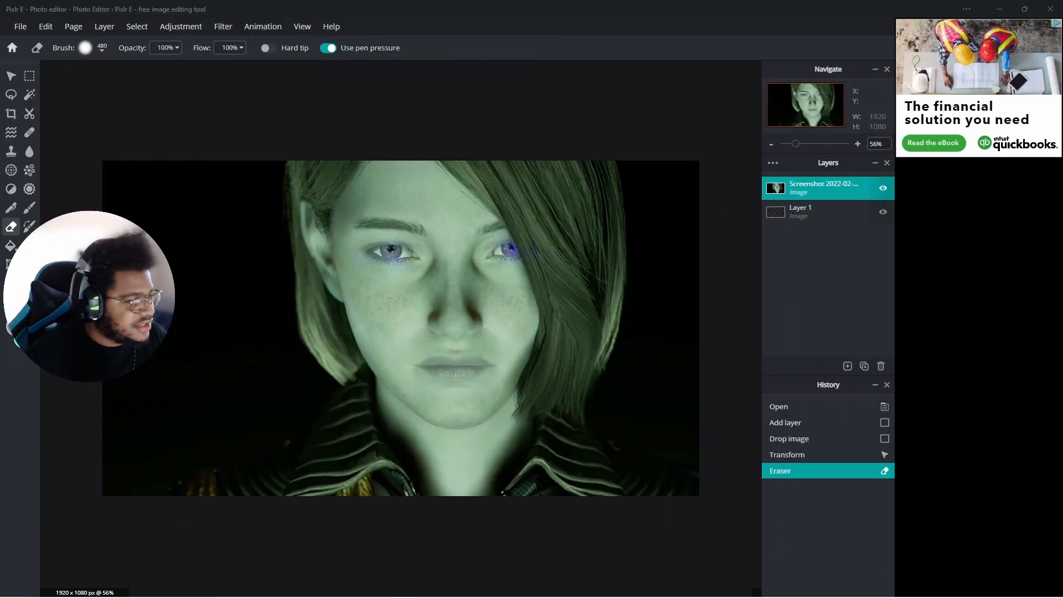
- Play the video, capture a full-screen snip of Star-Lord facing the blonde woman, and close the player
{"action": "mouse_move", "coordinate": [281, 595]}
{"action": "left_click", "coordinate": [352, 588]}
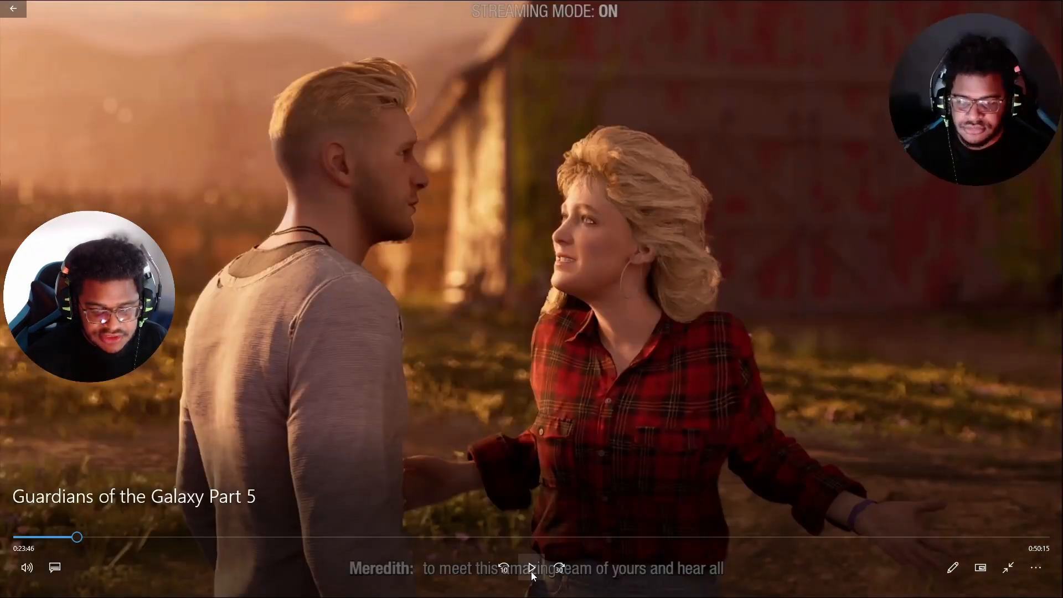
{"action": "left_click", "coordinate": [531, 569]}
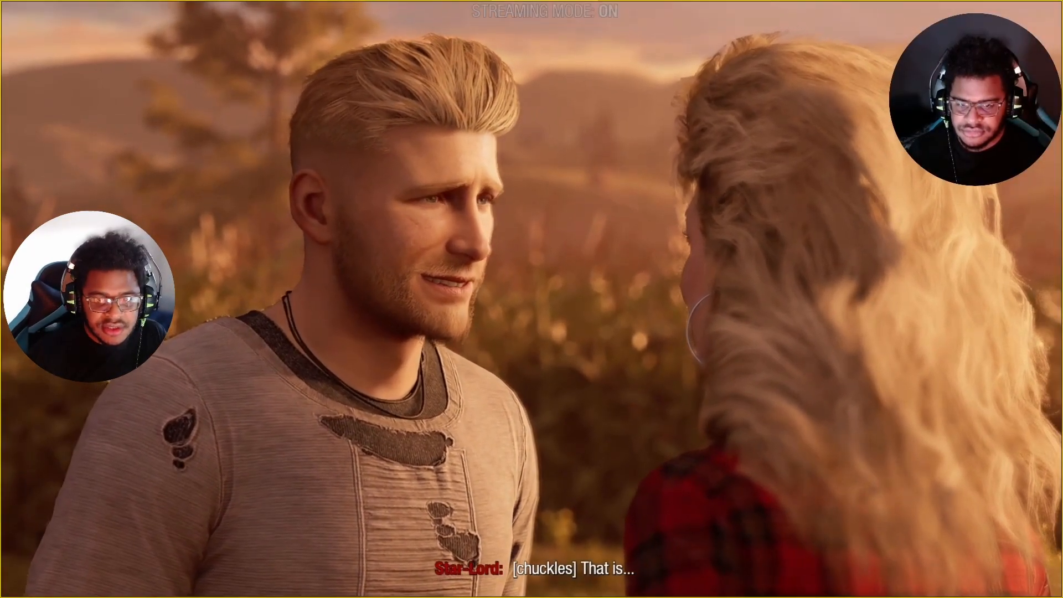
{"action": "key", "text": "super+shift+s"}
{"action": "left_click_drag", "start_coordinate": [1, 1], "coordinate": [644, 183]}
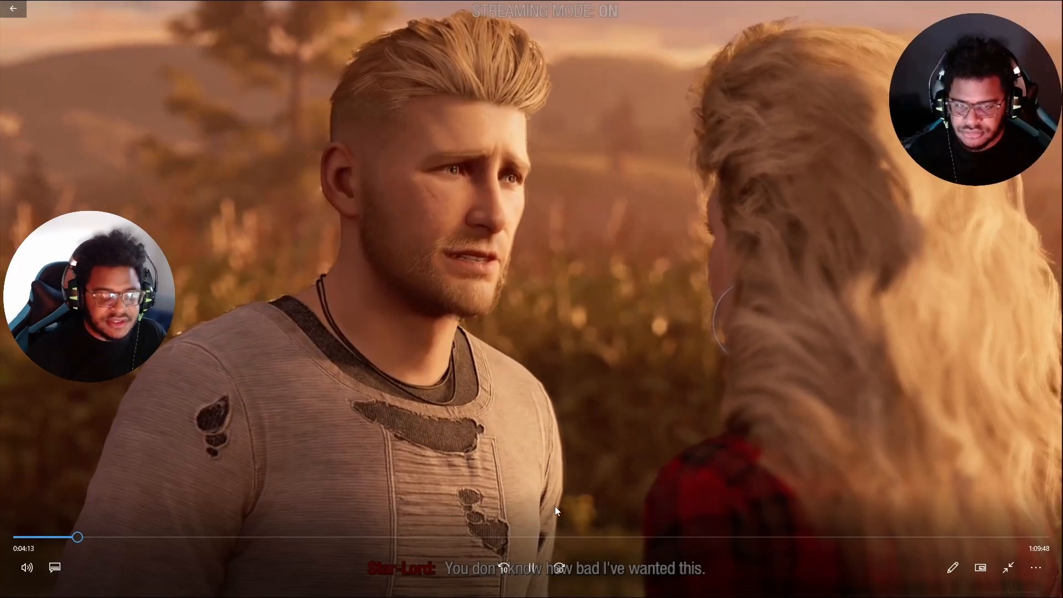
{"action": "left_click", "coordinate": [532, 568]}
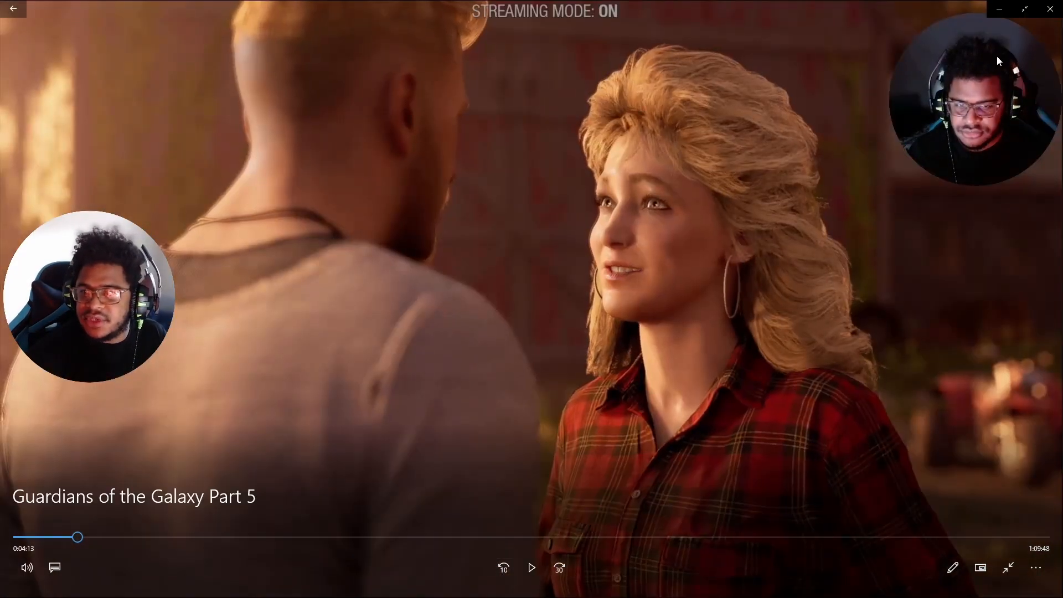
{"action": "left_click", "coordinate": [1052, 11]}
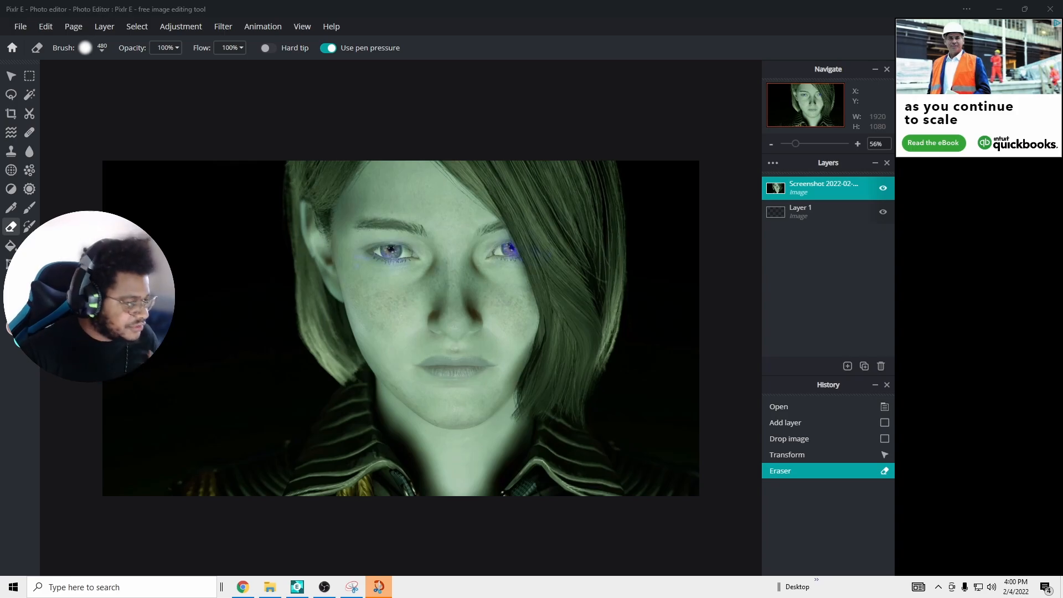
- Save the Star-Lord snip as a PNG in the Pictures folder and close Snip & Sketch
{"action": "left_click_drag", "start_coordinate": [0, 13], "coordinate": [466, 38]}
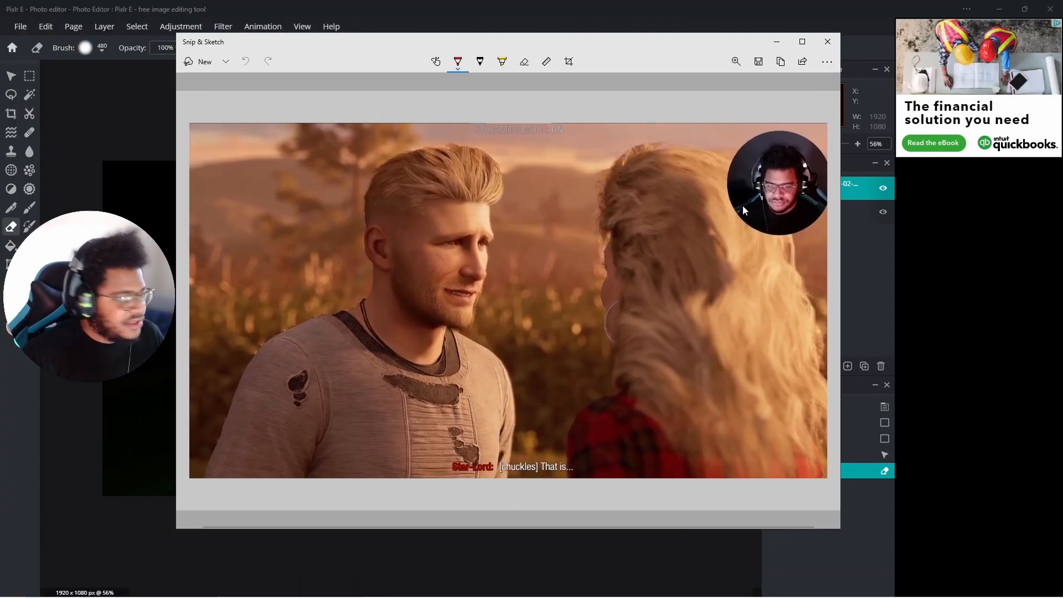
{"action": "left_click", "coordinate": [759, 62]}
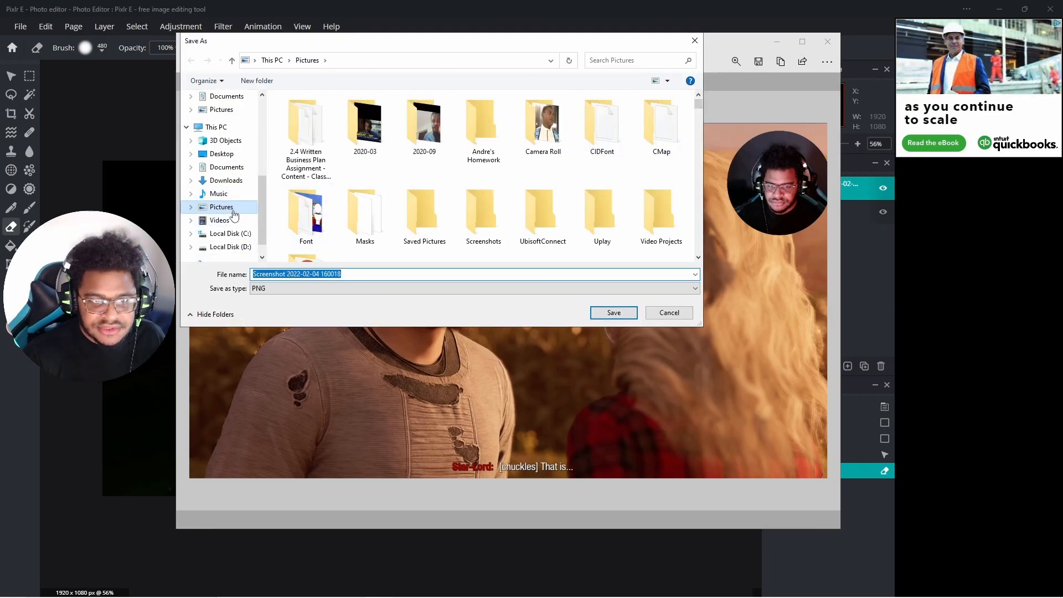
{"action": "left_click", "coordinate": [614, 313]}
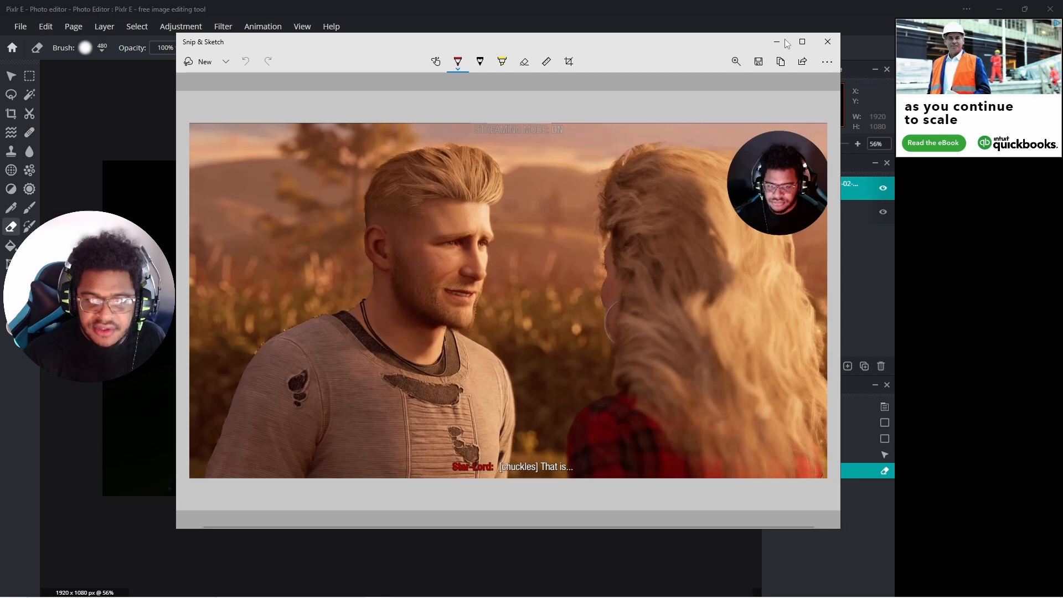
{"action": "left_click", "coordinate": [826, 44]}
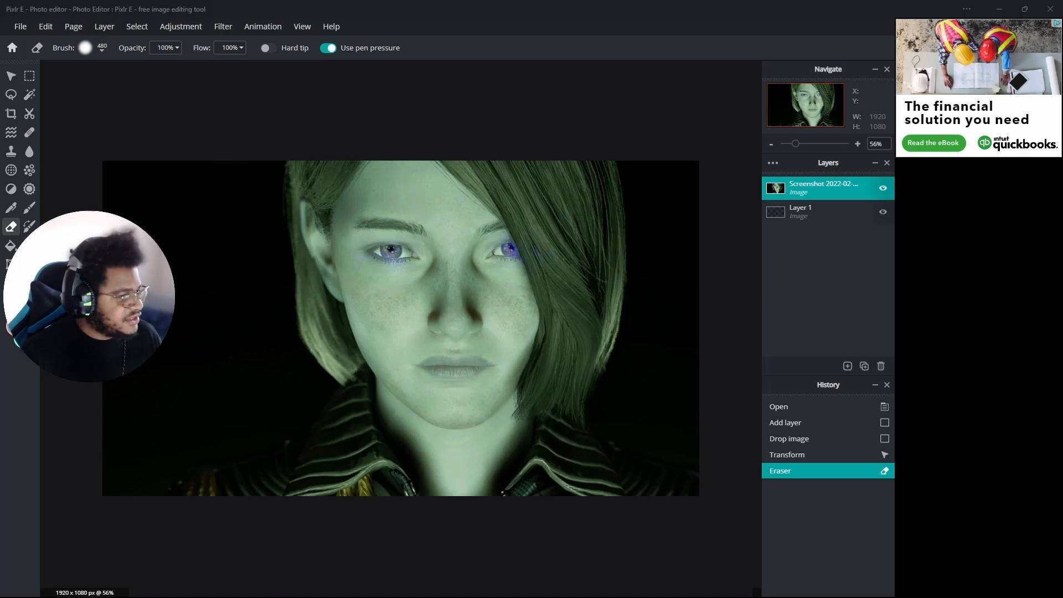
{"action": "key", "text": "super+e"}
{"action": "left_click_drag", "start_coordinate": [287, 191], "coordinate": [526, 178]}
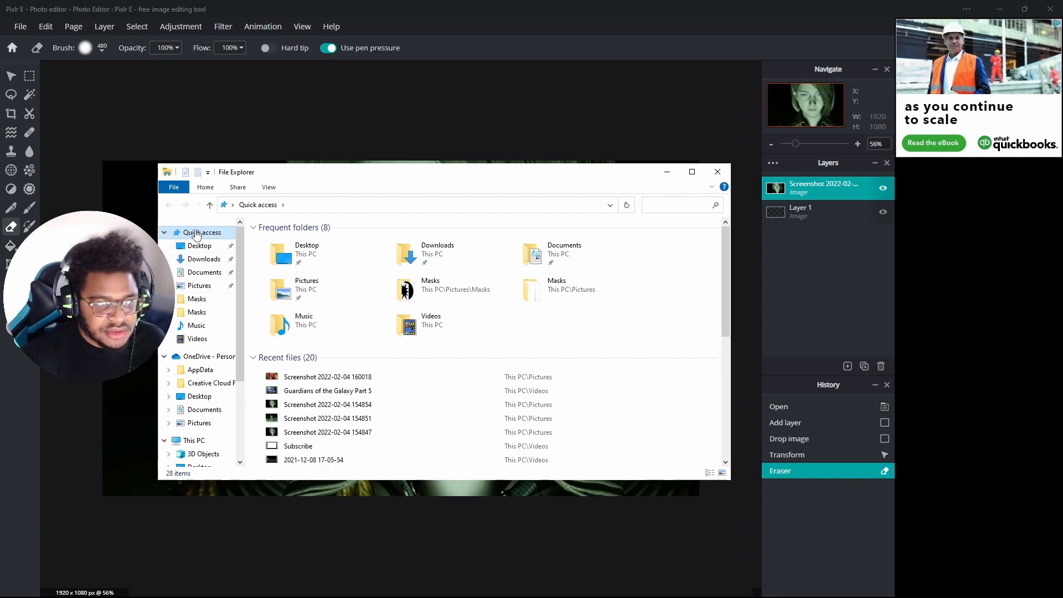
{"action": "left_click", "coordinate": [316, 378]}
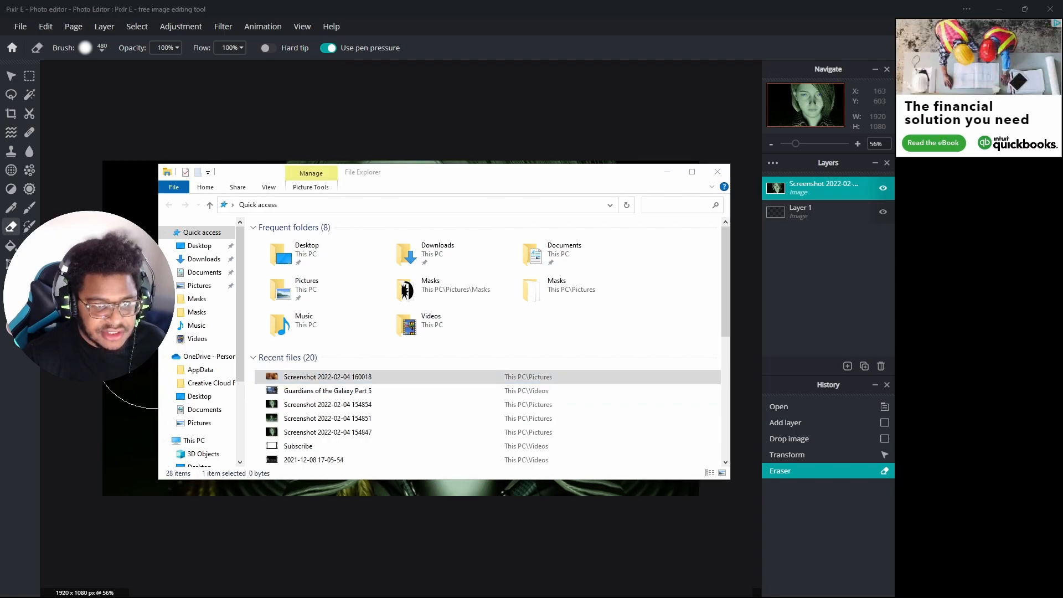
{"action": "left_click_drag", "start_coordinate": [0, 137], "coordinate": [366, 135]}
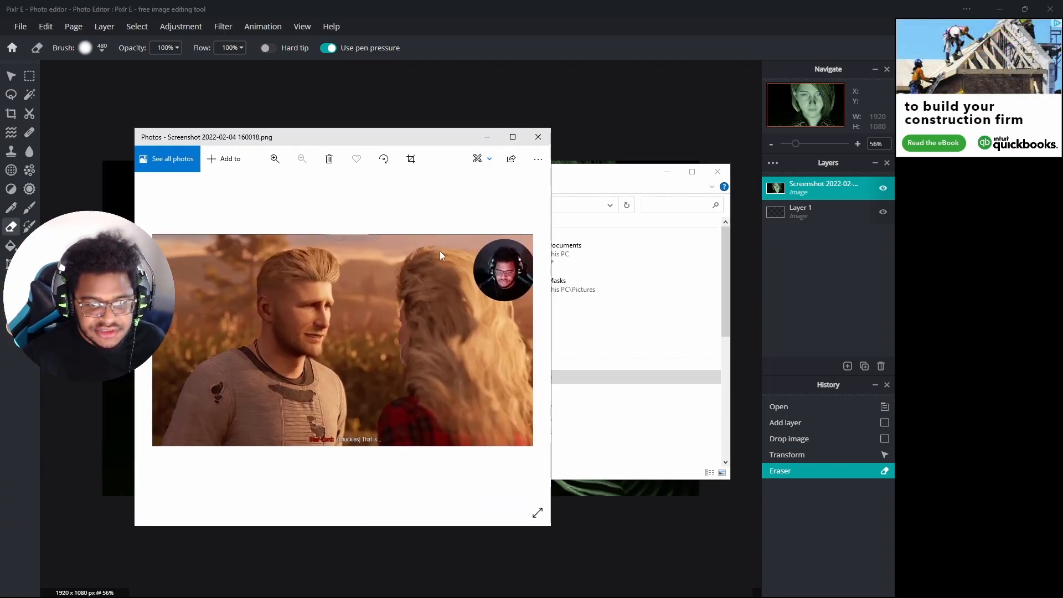
{"action": "left_click", "coordinate": [542, 136]}
{"action": "left_click_drag", "start_coordinate": [514, 177], "coordinate": [535, 296]}
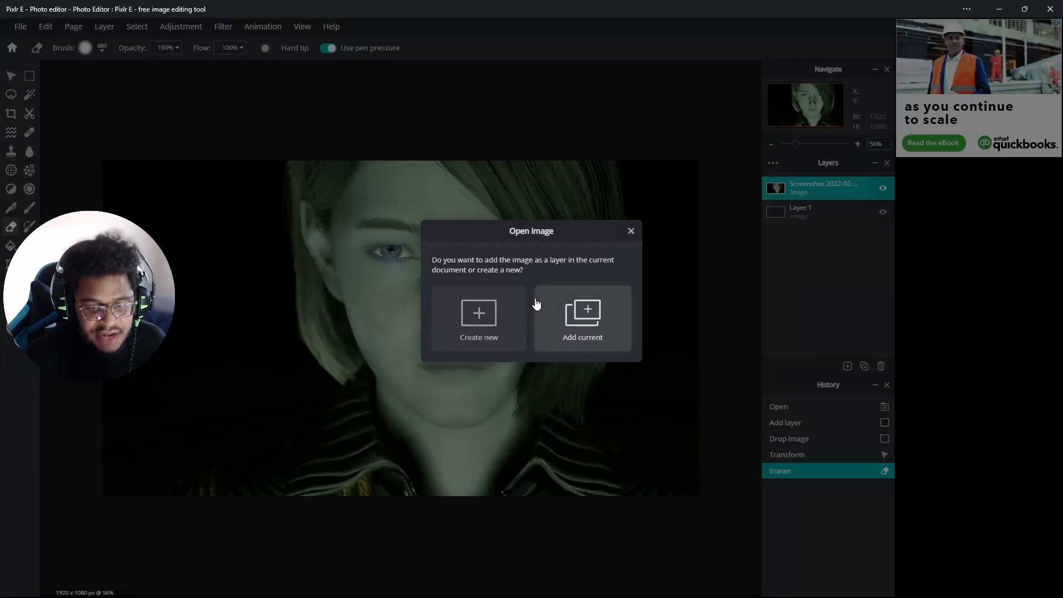
{"action": "left_click", "coordinate": [595, 317]}
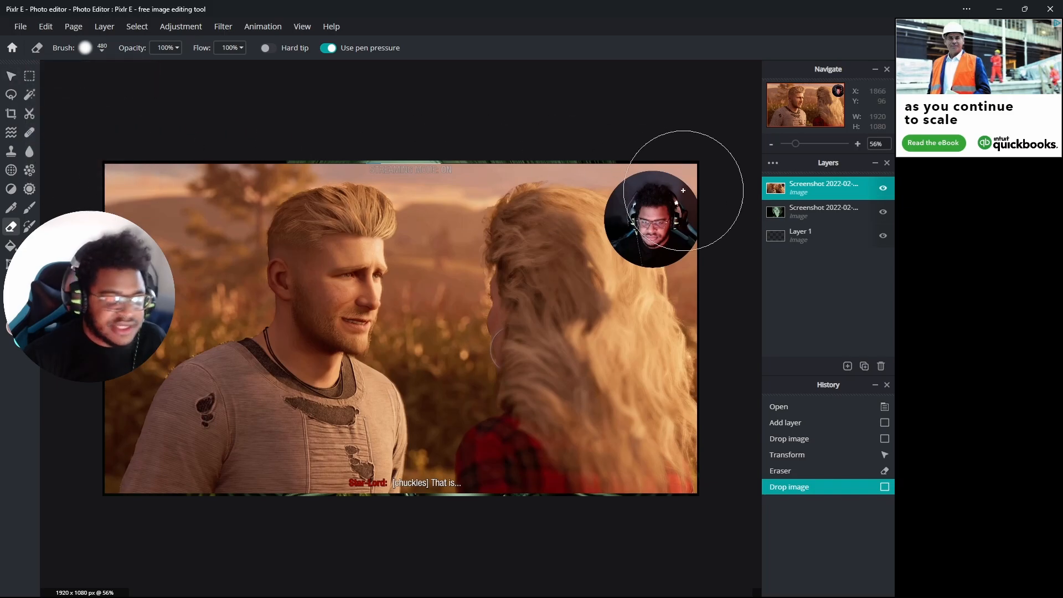
- Enlarge the Star-Lord layer to about 2596 × 1446 px and cut it from the document
{"action": "left_click", "coordinate": [11, 76]}
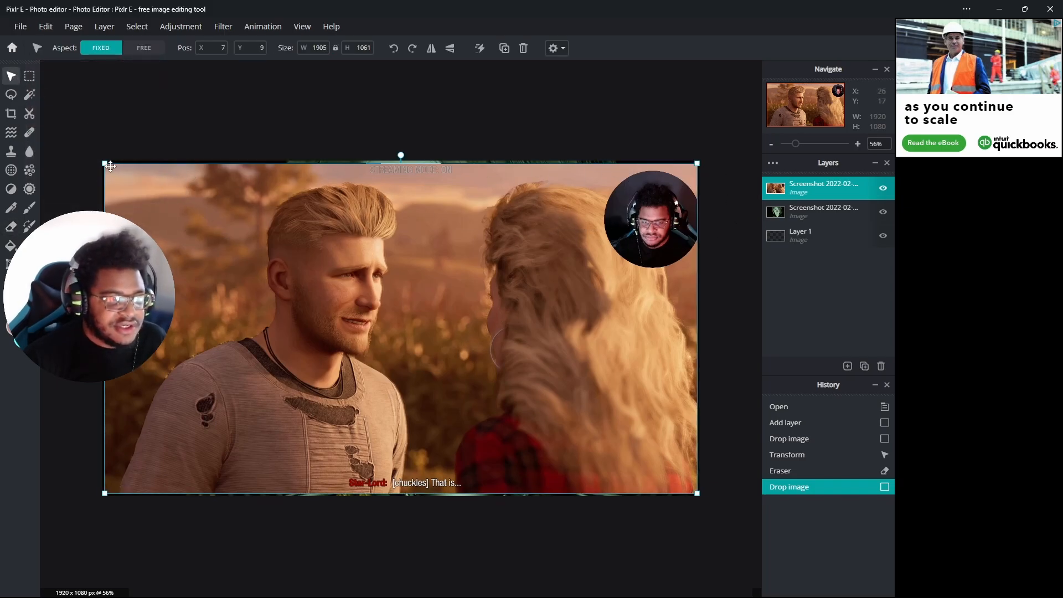
{"action": "left_click_drag", "start_coordinate": [104, 163], "coordinate": [40, 117]}
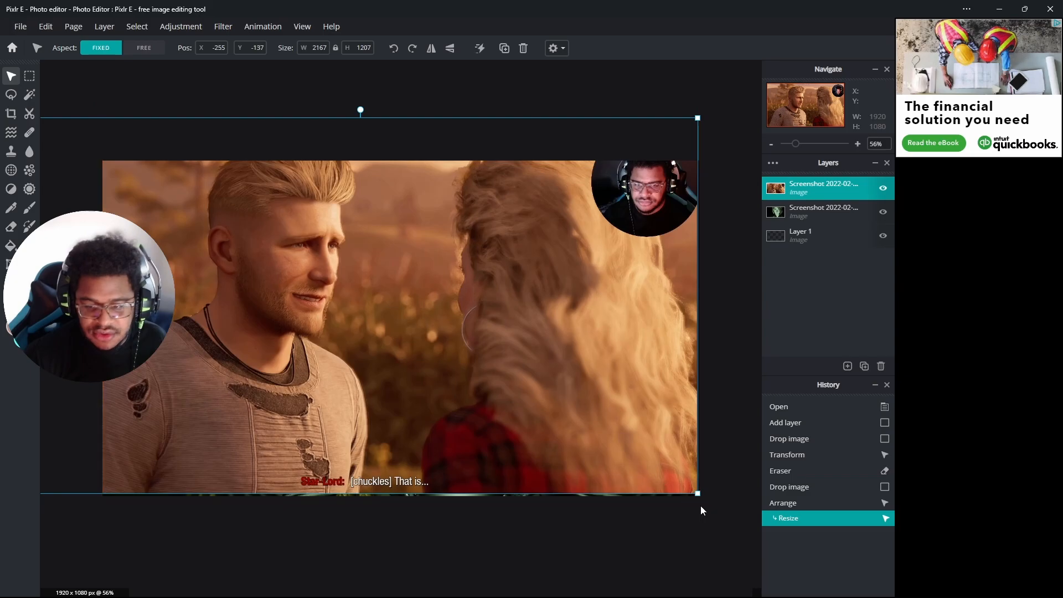
{"action": "left_click_drag", "start_coordinate": [696, 491], "coordinate": [829, 595]}
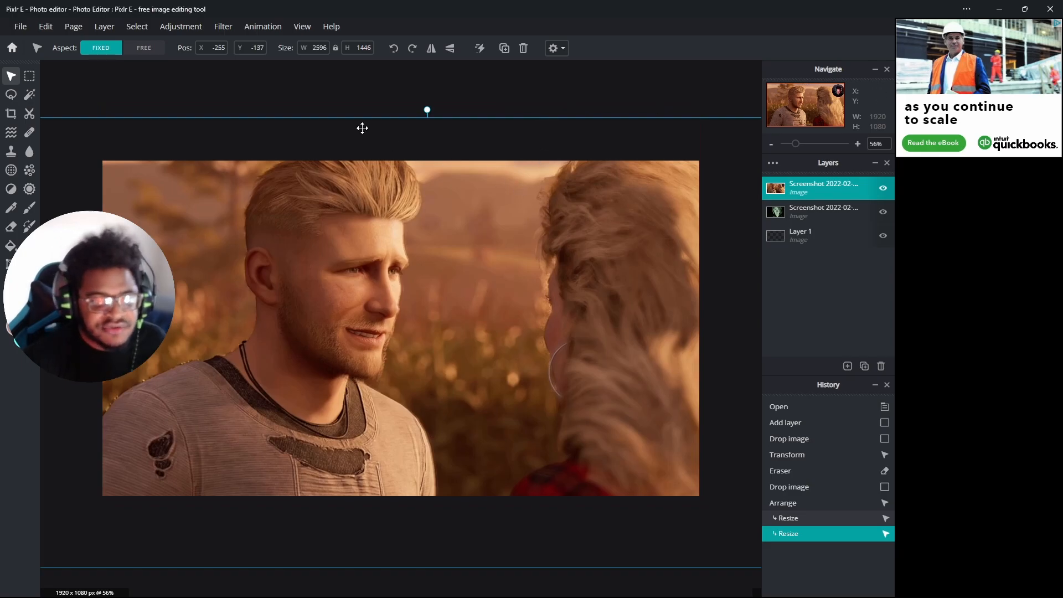
{"action": "right_click", "coordinate": [376, 221]}
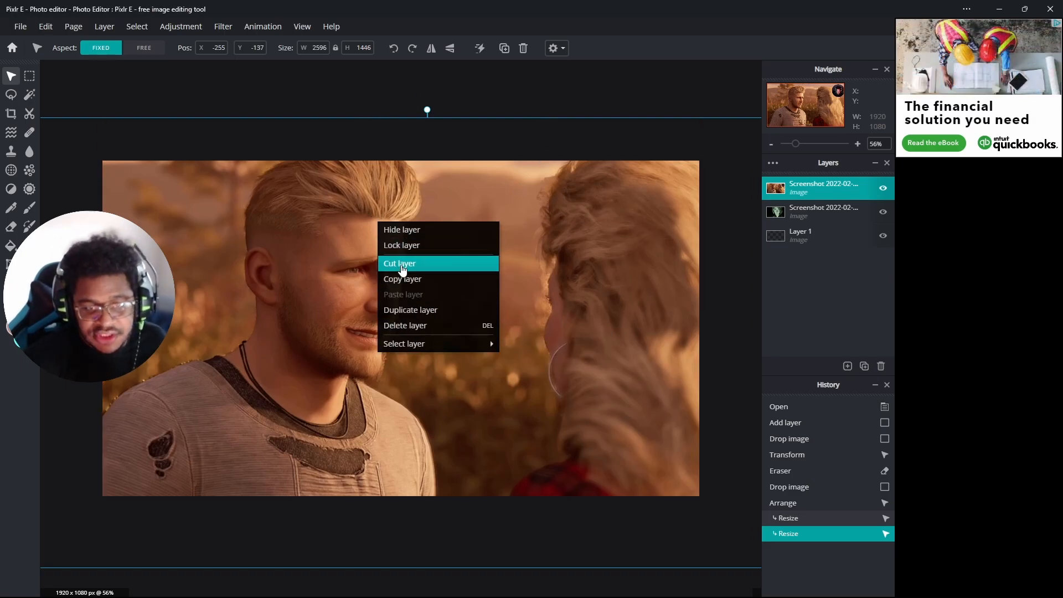
{"action": "left_click", "coordinate": [400, 264]}
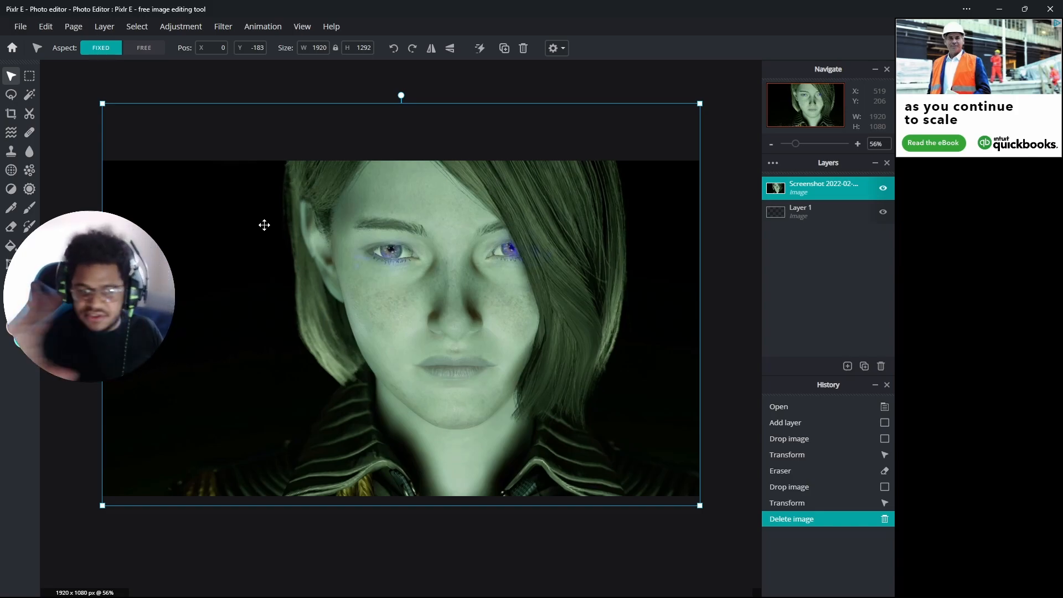
- Reposition the woman's close-up portrait layer to X 0, Y -212 so it fills the canvas
{"action": "left_click_drag", "start_coordinate": [381, 230], "coordinate": [386, 300]}
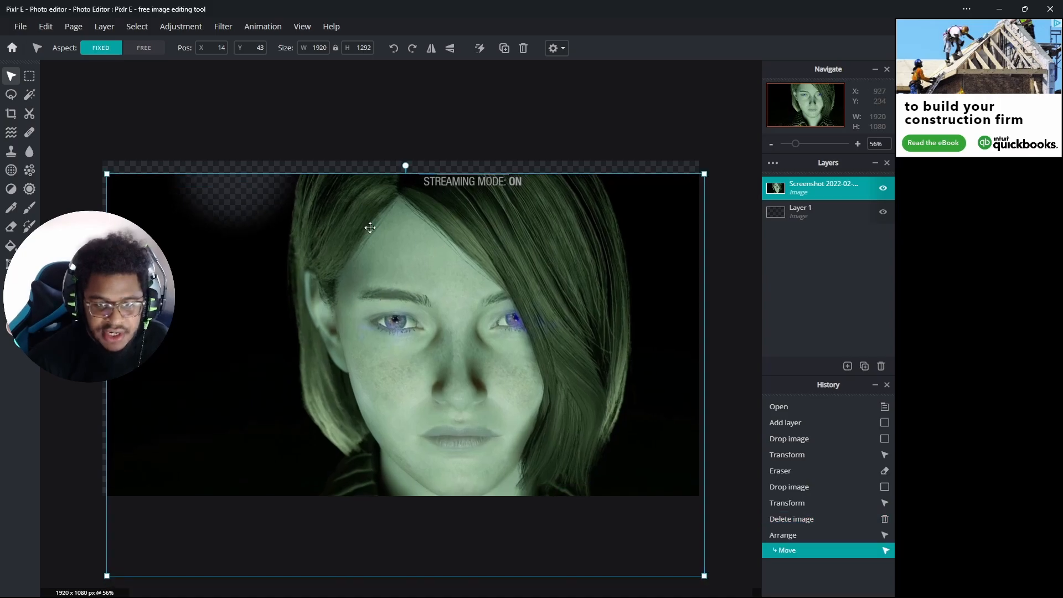
{"action": "left_click_drag", "start_coordinate": [511, 261], "coordinate": [506, 182]}
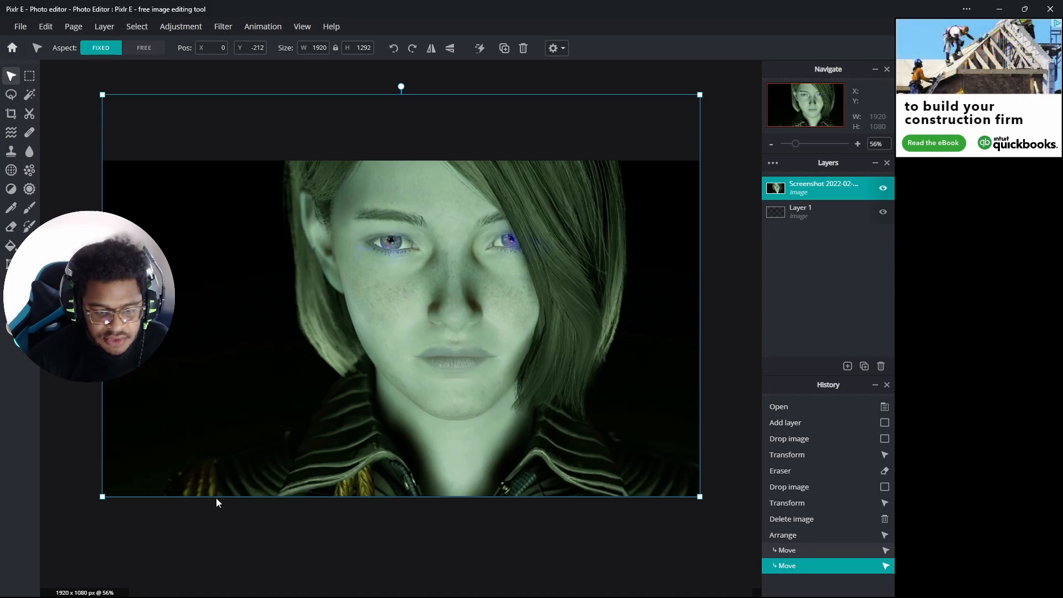
{"action": "left_click_drag", "start_coordinate": [508, 391], "coordinate": [507, 393]}
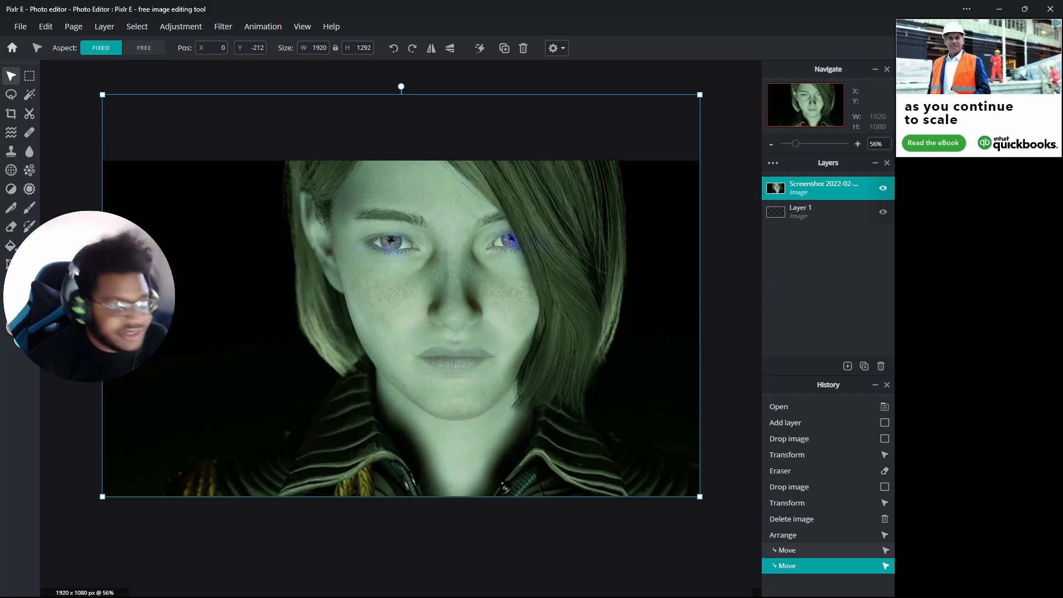
- Add the screenshot of the screaming woman as a layer in the current document and erase its upper background with the 480 px soft eraser
{"action": "left_click_drag", "start_coordinate": [158, 147], "coordinate": [311, 342]}
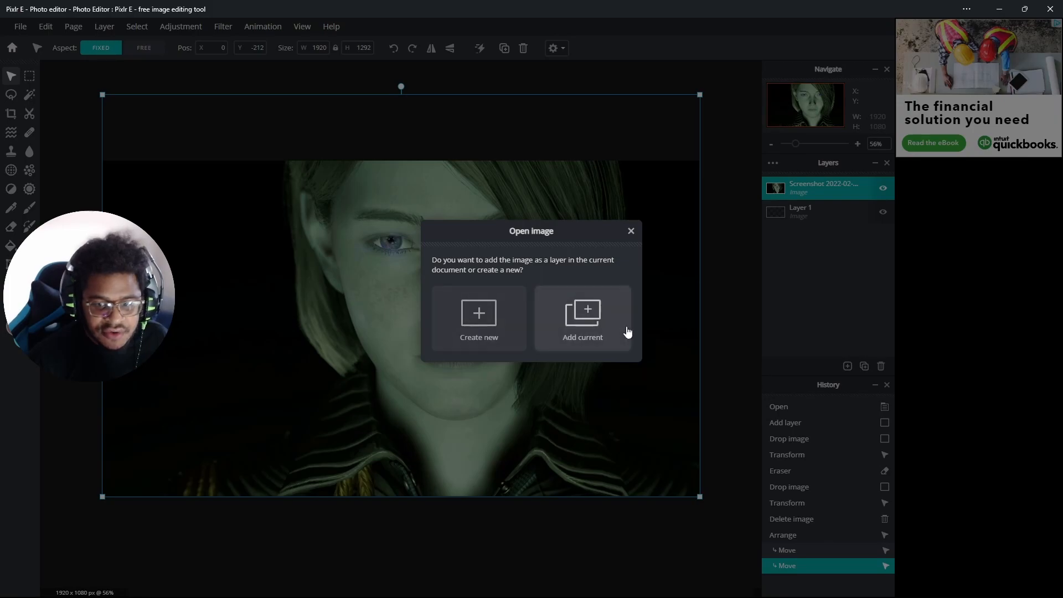
{"action": "left_click", "coordinate": [605, 320]}
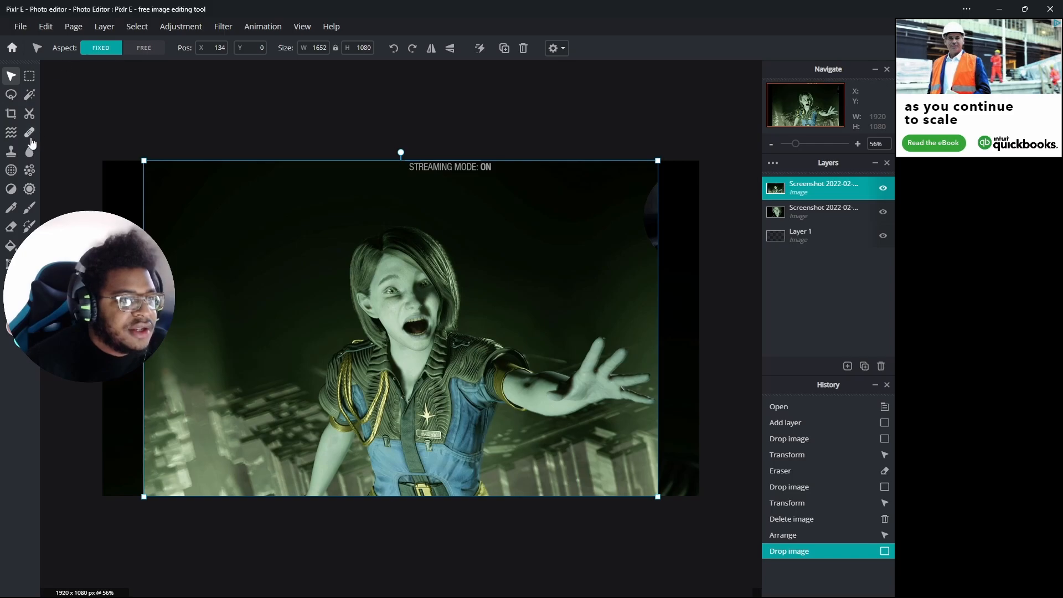
{"action": "left_click", "coordinate": [11, 227]}
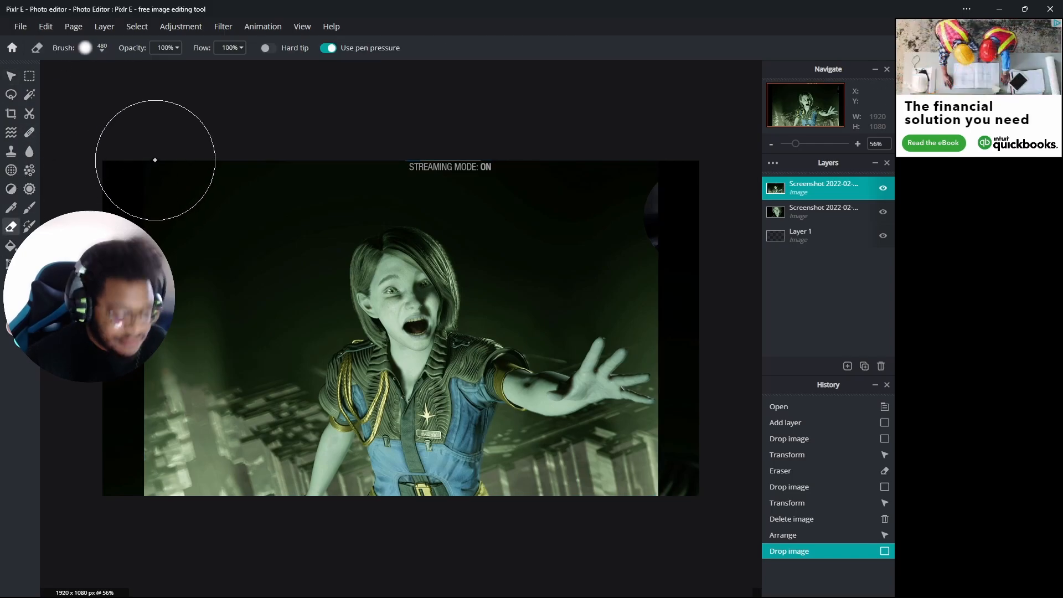
{"action": "mouse_move", "coordinate": [194, 135]}
{"action": "left_mouse_down"}
{"action": "mouse_move", "coordinate": [332, 121]}
{"action": "mouse_move", "coordinate": [172, 133]}
{"action": "mouse_move", "coordinate": [205, 368]}
{"action": "mouse_move", "coordinate": [268, 221]}
{"action": "mouse_move", "coordinate": [471, 148]}
{"action": "mouse_move", "coordinate": [674, 251]}
{"action": "mouse_move", "coordinate": [572, 299]}
{"action": "mouse_move", "coordinate": [505, 255]}
{"action": "mouse_move", "coordinate": [498, 164]}
{"action": "left_mouse_up"}
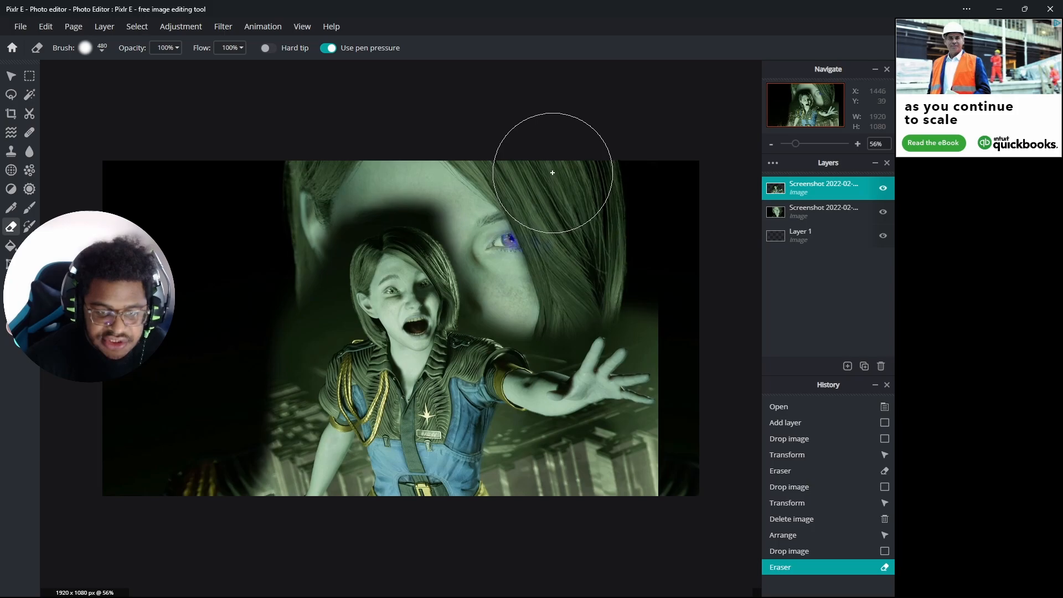
{"action": "mouse_move", "coordinate": [538, 266]}
{"action": "left_mouse_down"}
{"action": "mouse_move", "coordinate": [534, 216]}
{"action": "mouse_move", "coordinate": [471, 141]}
{"action": "mouse_move", "coordinate": [424, 164]}
{"action": "mouse_move", "coordinate": [351, 147]}
{"action": "mouse_move", "coordinate": [296, 177]}
{"action": "mouse_move", "coordinate": [261, 261]}
{"action": "mouse_move", "coordinate": [238, 450]}
{"action": "mouse_move", "coordinate": [248, 383]}
{"action": "left_mouse_up"}
{"action": "mouse_move", "coordinate": [306, 214]}
{"action": "left_mouse_down"}
{"action": "mouse_move", "coordinate": [304, 189]}
{"action": "mouse_move", "coordinate": [296, 274]}
{"action": "mouse_move", "coordinate": [381, 247]}
{"action": "mouse_move", "coordinate": [426, 266]}
{"action": "left_mouse_up"}
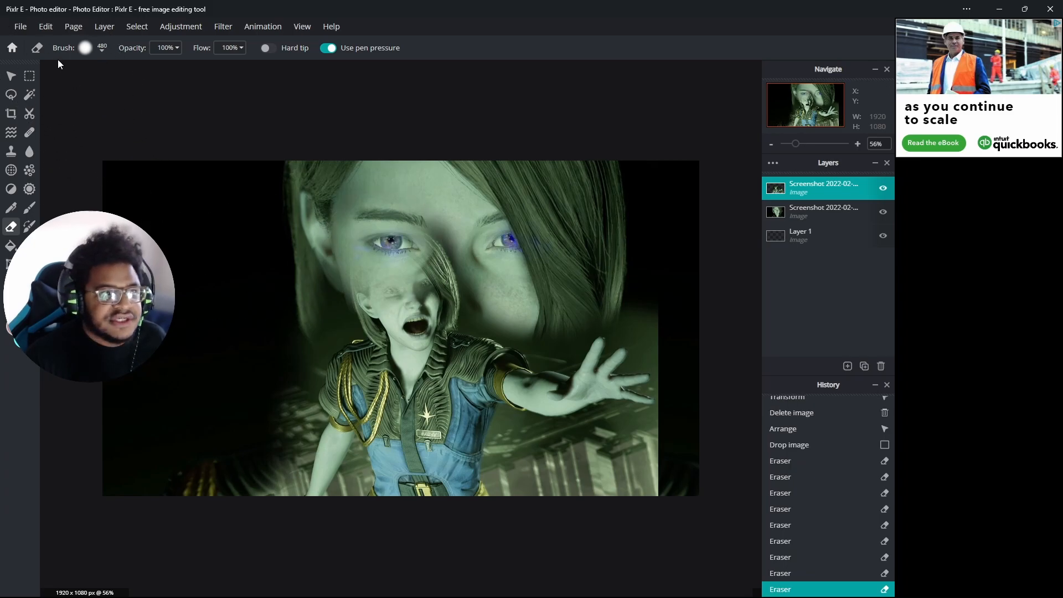
{"action": "left_click", "coordinate": [50, 28]}
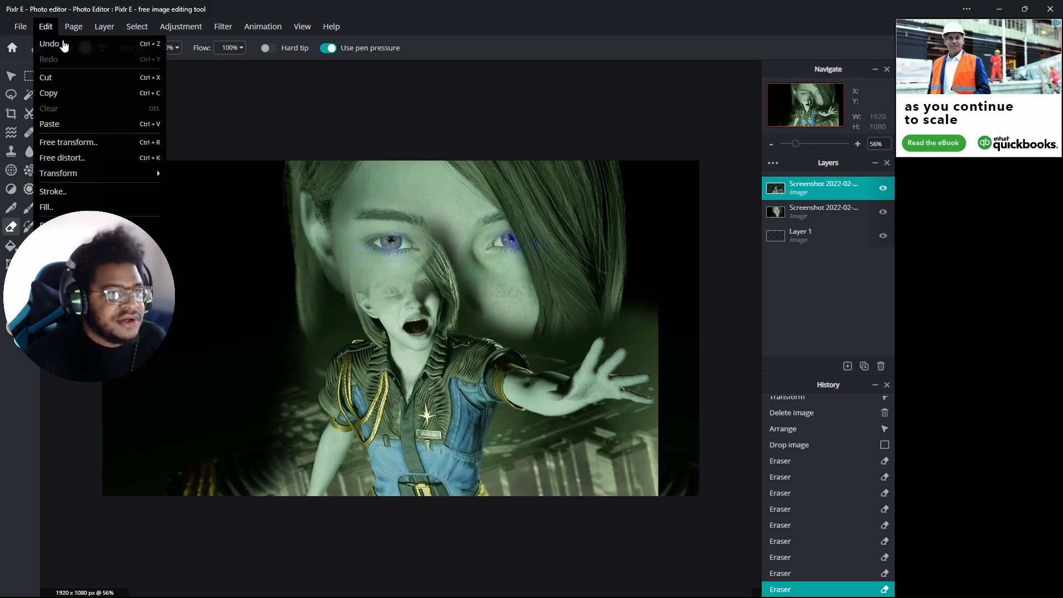
{"action": "left_click", "coordinate": [91, 44]}
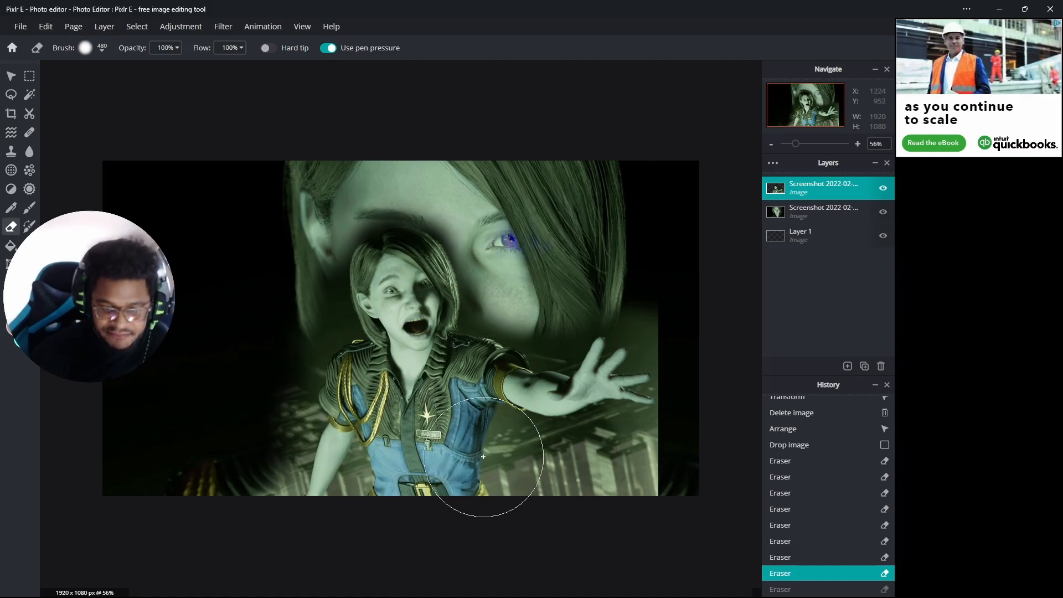
- Erase the screaming woman's background below her outstretched arm and along her other side with the 480 px eraser
{"action": "mouse_move", "coordinate": [631, 495]}
{"action": "left_mouse_down"}
{"action": "mouse_move", "coordinate": [555, 482]}
{"action": "mouse_move", "coordinate": [646, 471]}
{"action": "left_mouse_up"}
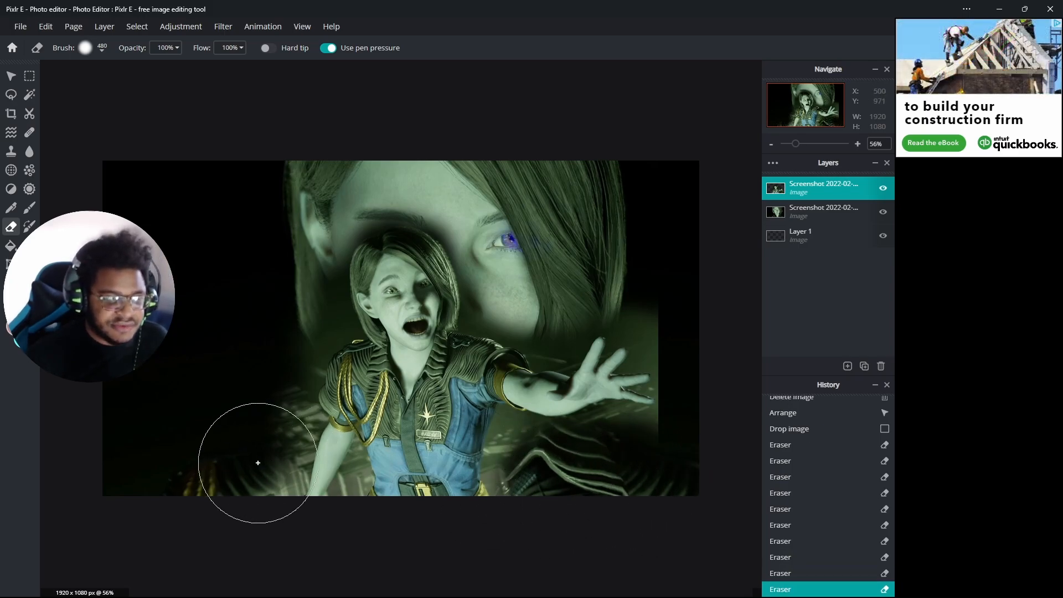
{"action": "left_click_drag", "start_coordinate": [248, 464], "coordinate": [241, 462]}
{"action": "left_click_drag", "start_coordinate": [258, 416], "coordinate": [256, 412]}
{"action": "left_click", "coordinate": [283, 314]}
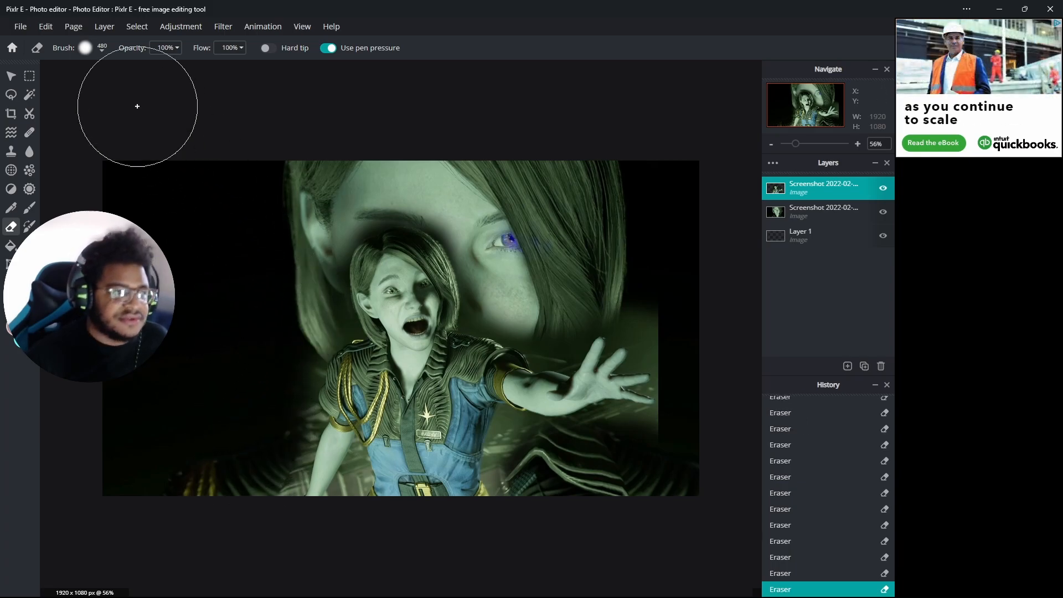
- Reduce the eraser brush to 38 px and erase the background close above the screaming woman's outstretched arm
{"action": "left_click", "coordinate": [103, 49]}
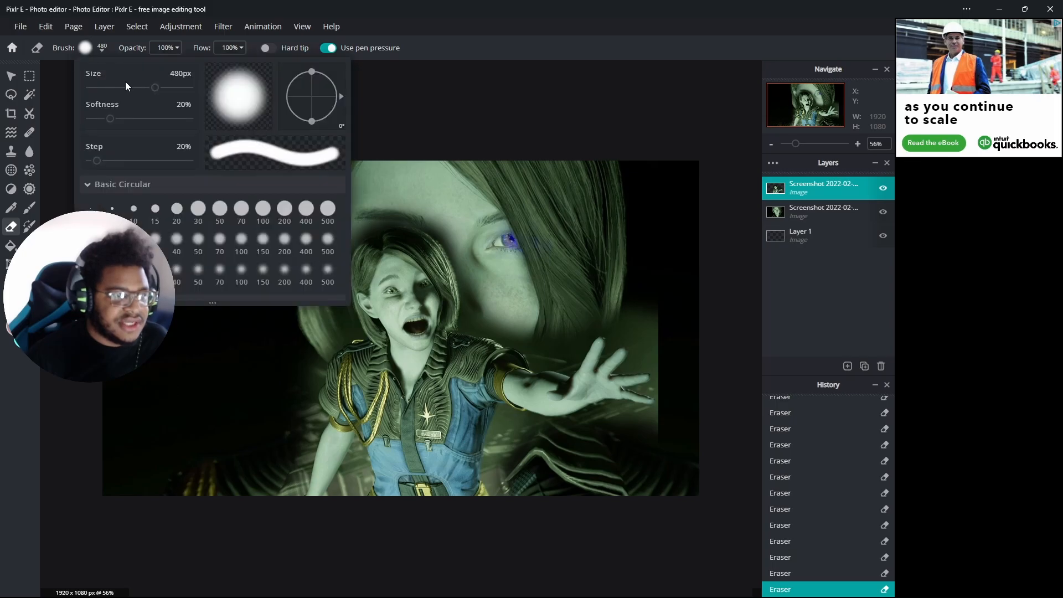
{"action": "left_click_drag", "start_coordinate": [145, 91], "coordinate": [101, 87]}
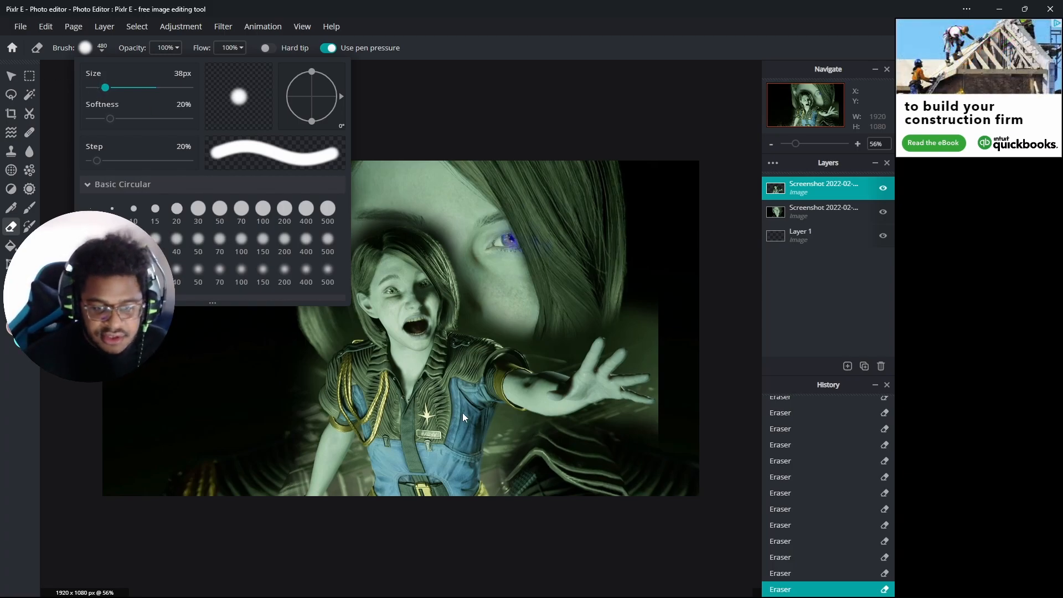
{"action": "left_click", "coordinate": [484, 197]}
{"action": "scroll", "coordinate": [626, 448], "scroll_direction": "up", "scroll_amount": 3}
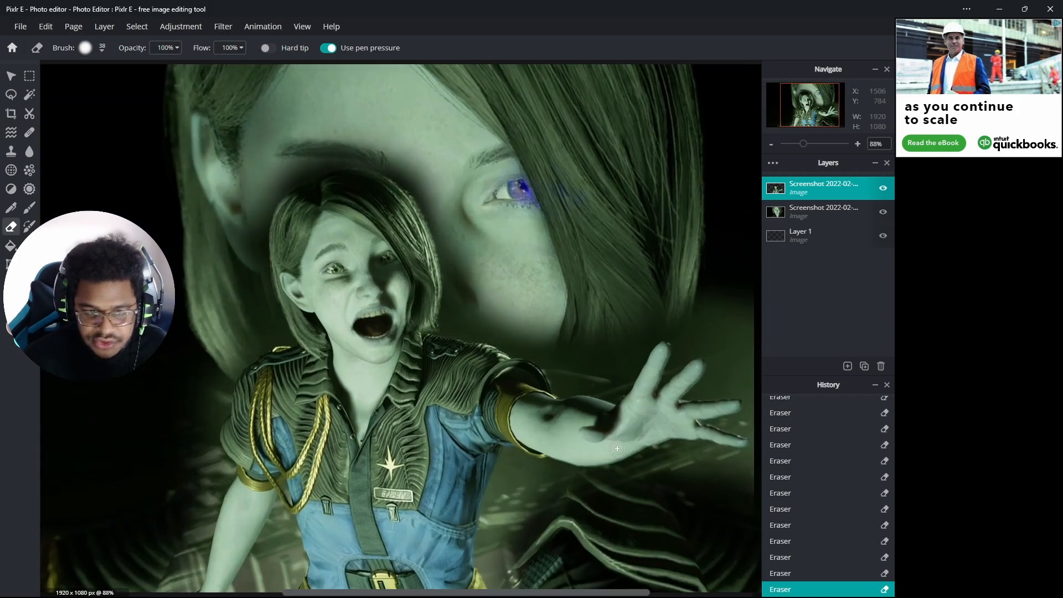
{"action": "scroll", "coordinate": [637, 437], "scroll_direction": "down", "scroll_amount": 1}
{"action": "scroll", "coordinate": [581, 343], "scroll_direction": "up", "scroll_amount": 5}
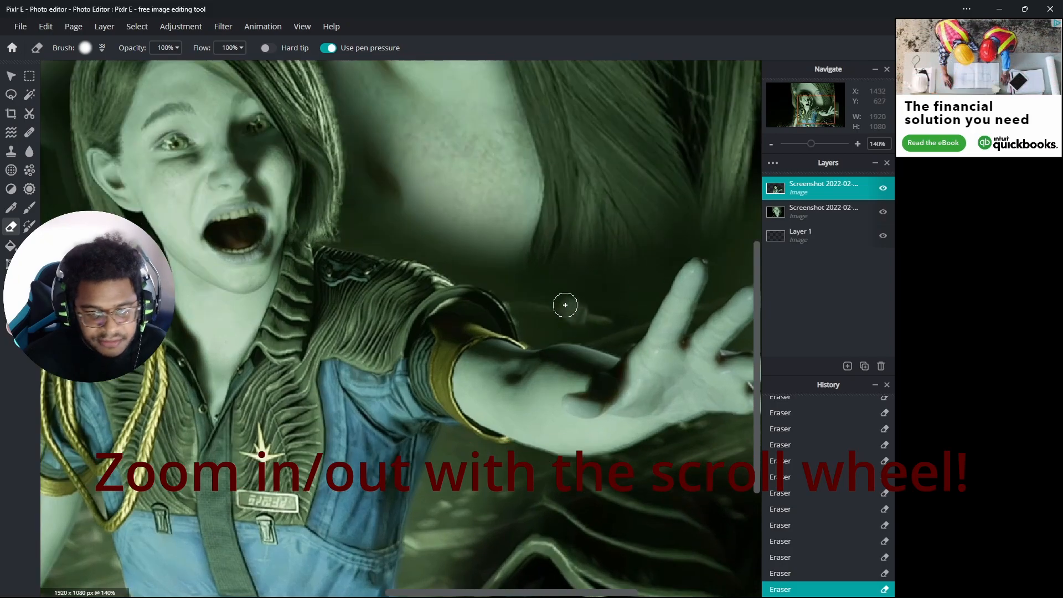
{"action": "left_click_drag", "start_coordinate": [566, 305], "coordinate": [475, 244]}
- Set the eraser brush to 74 px and clear the remaining background around the screaming woman's arm and head
{"action": "left_click", "coordinate": [102, 48]}
{"action": "left_click_drag", "start_coordinate": [103, 88], "coordinate": [122, 87]}
{"action": "left_click", "coordinate": [456, 221]}
{"action": "mouse_move", "coordinate": [527, 277]}
{"action": "left_mouse_down"}
{"action": "mouse_move", "coordinate": [468, 245]}
{"action": "mouse_move", "coordinate": [389, 225]}
{"action": "mouse_move", "coordinate": [379, 119]}
{"action": "mouse_move", "coordinate": [477, 230]}
{"action": "mouse_move", "coordinate": [576, 282]}
{"action": "mouse_move", "coordinate": [571, 305]}
{"action": "mouse_move", "coordinate": [547, 320]}
{"action": "mouse_move", "coordinate": [541, 298]}
{"action": "mouse_move", "coordinate": [466, 252]}
{"action": "left_mouse_up"}
{"action": "left_click_drag", "start_coordinate": [419, 221], "coordinate": [370, 226]}
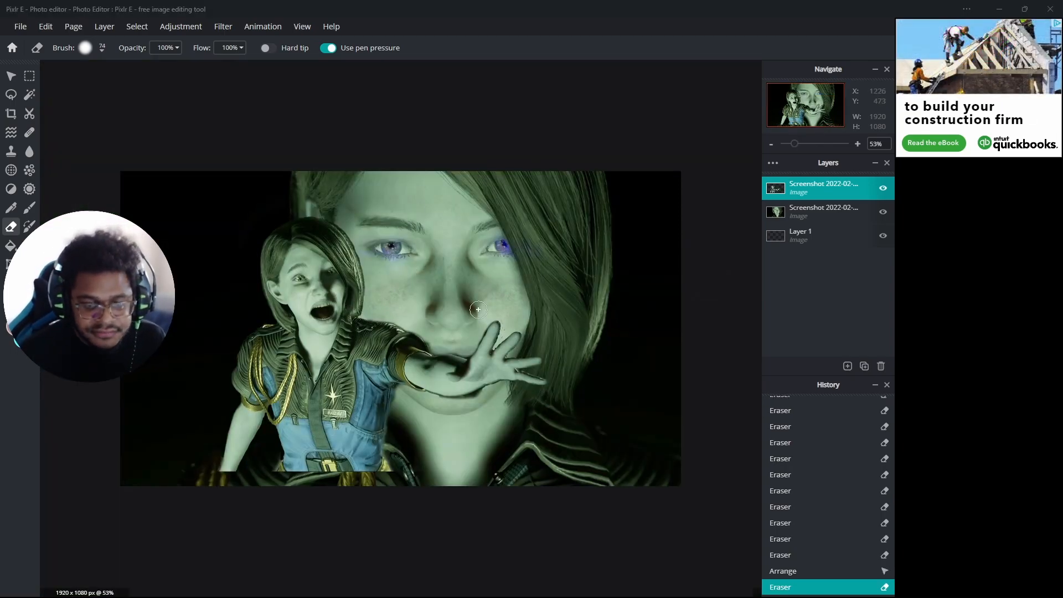
- Reduce the eraser brush to 21 px and erase the leftover specks between the outstretched hand's upper fingers
{"action": "scroll", "coordinate": [352, 306], "scroll_direction": "up", "scroll_amount": 1}
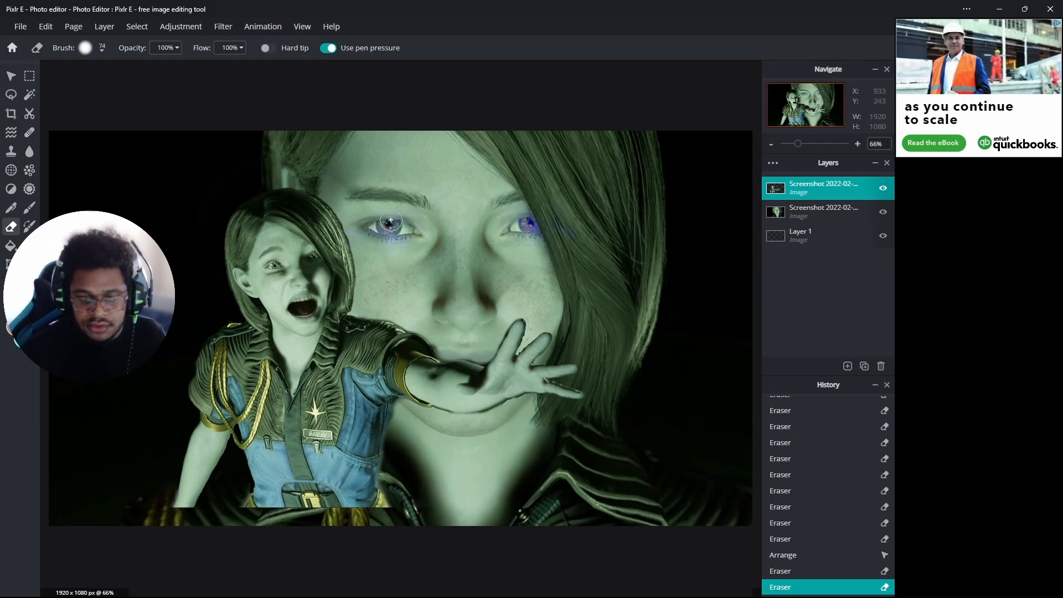
{"action": "scroll", "coordinate": [521, 395], "scroll_direction": "up", "scroll_amount": 10}
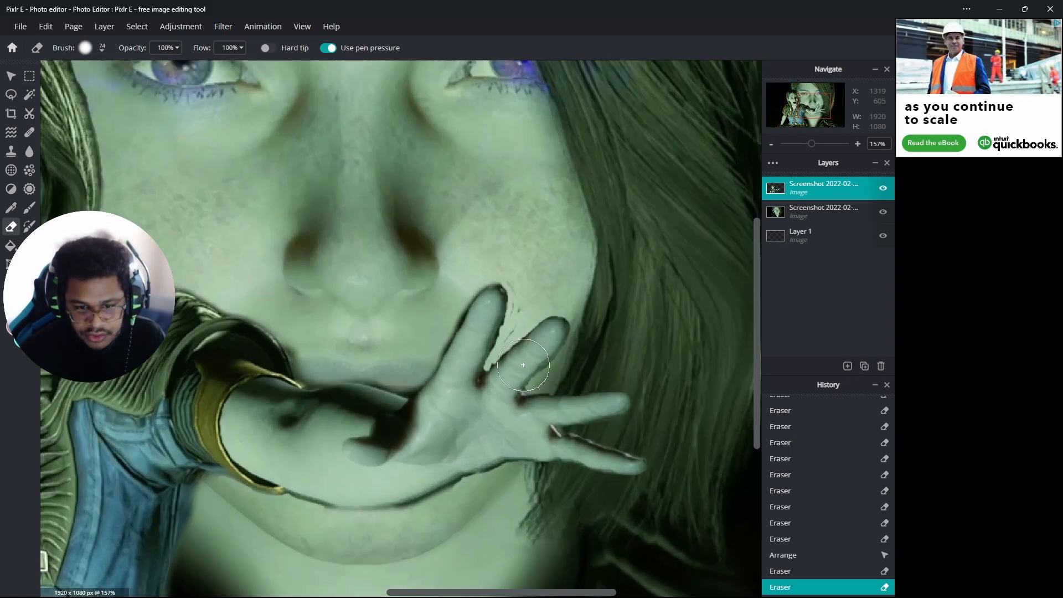
{"action": "scroll", "coordinate": [523, 305], "scroll_direction": "down", "scroll_amount": 6}
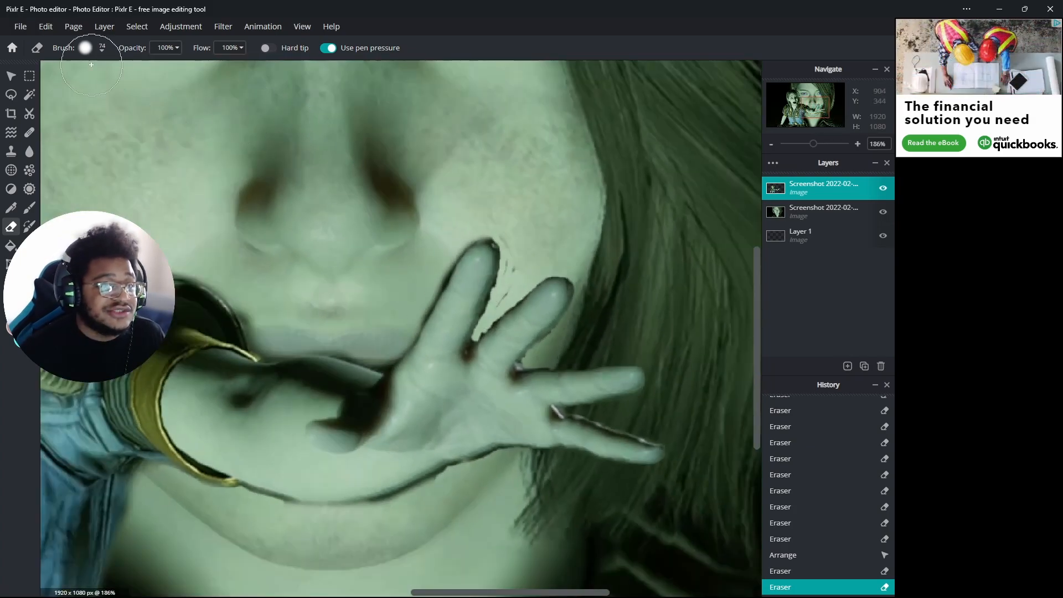
{"action": "left_click", "coordinate": [86, 47]}
{"action": "left_click_drag", "start_coordinate": [103, 88], "coordinate": [99, 88]}
{"action": "scroll", "coordinate": [520, 197], "scroll_direction": "up", "scroll_amount": 5}
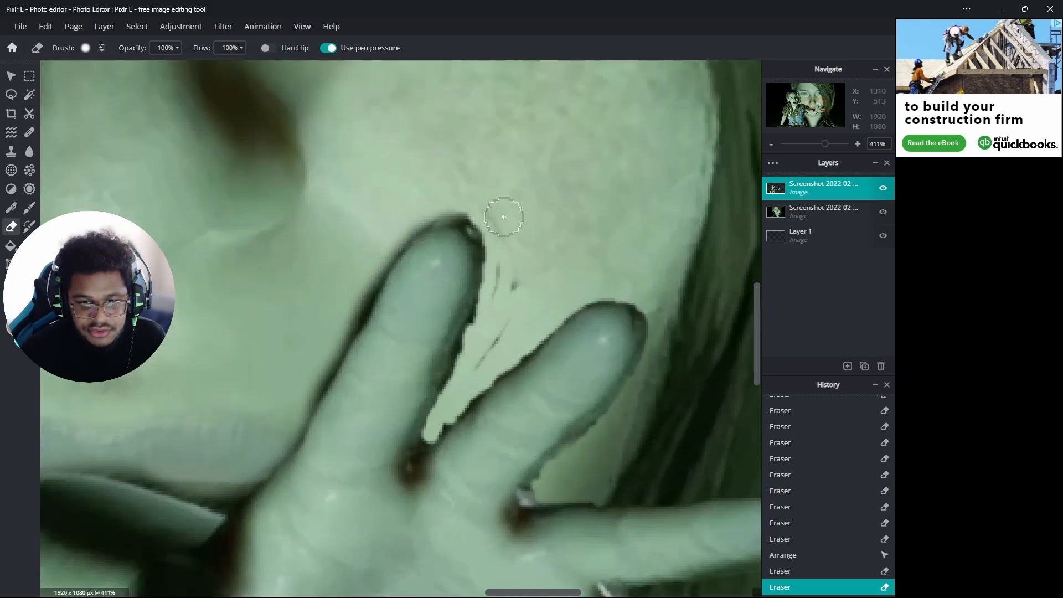
{"action": "left_click_drag", "start_coordinate": [499, 222], "coordinate": [505, 293]}
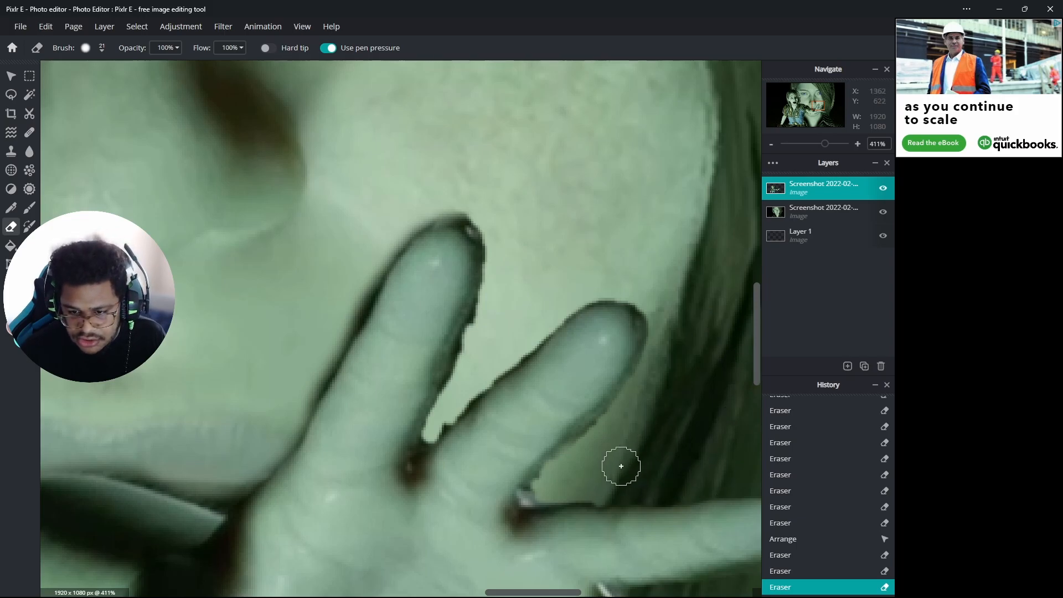
- Erase the dark fringe along the raised fingers and the upper edge of the outstretched forearm
{"action": "left_click_drag", "start_coordinate": [360, 289], "coordinate": [302, 376]}
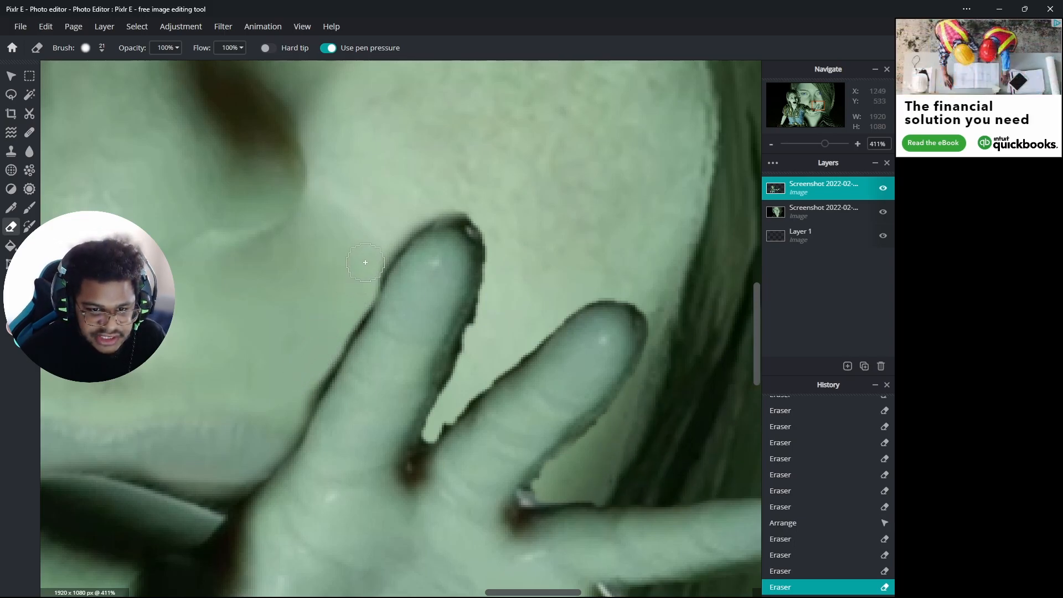
{"action": "mouse_move", "coordinate": [364, 271]}
{"action": "left_mouse_down"}
{"action": "mouse_move", "coordinate": [358, 308]}
{"action": "mouse_move", "coordinate": [324, 341]}
{"action": "left_mouse_up"}
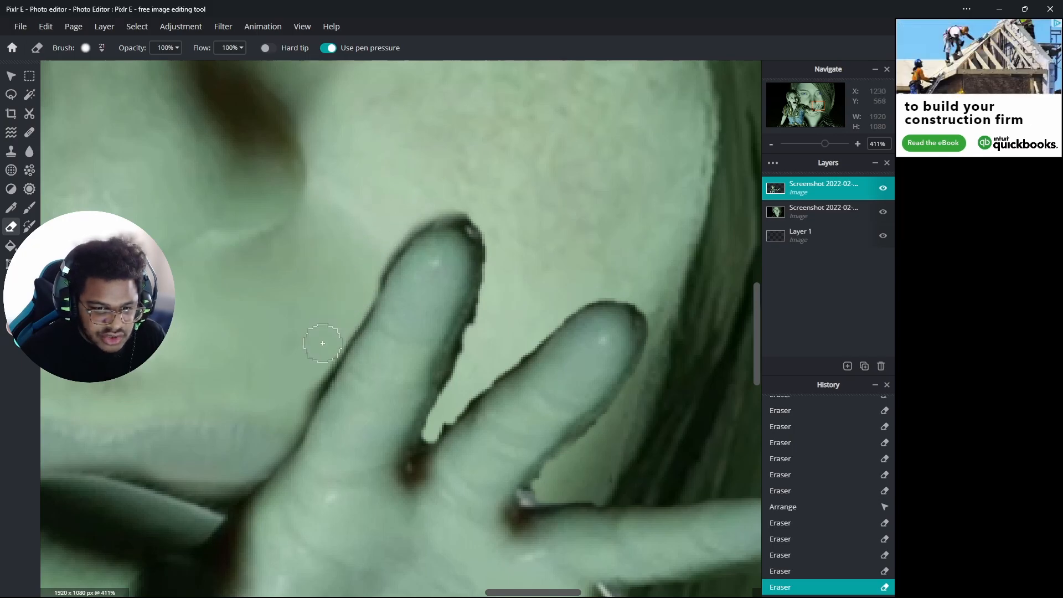
{"action": "mouse_move", "coordinate": [461, 386]}
{"action": "left_mouse_down"}
{"action": "mouse_move", "coordinate": [463, 340]}
{"action": "mouse_move", "coordinate": [499, 310]}
{"action": "left_mouse_up"}
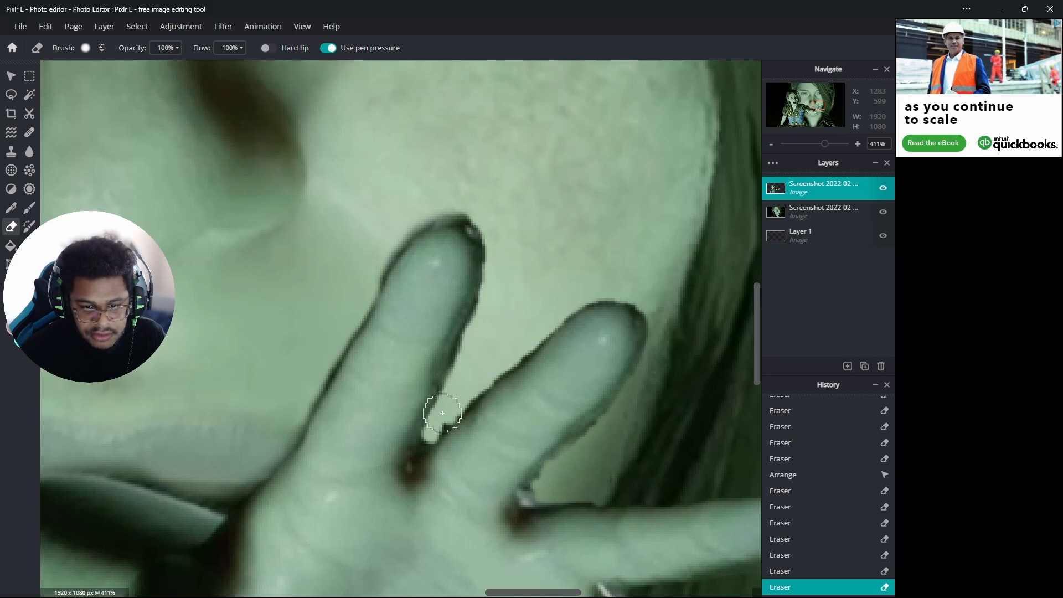
{"action": "scroll", "coordinate": [361, 352], "scroll_direction": "down", "scroll_amount": 2}
{"action": "left_click_drag", "start_coordinate": [287, 454], "coordinate": [200, 428]}
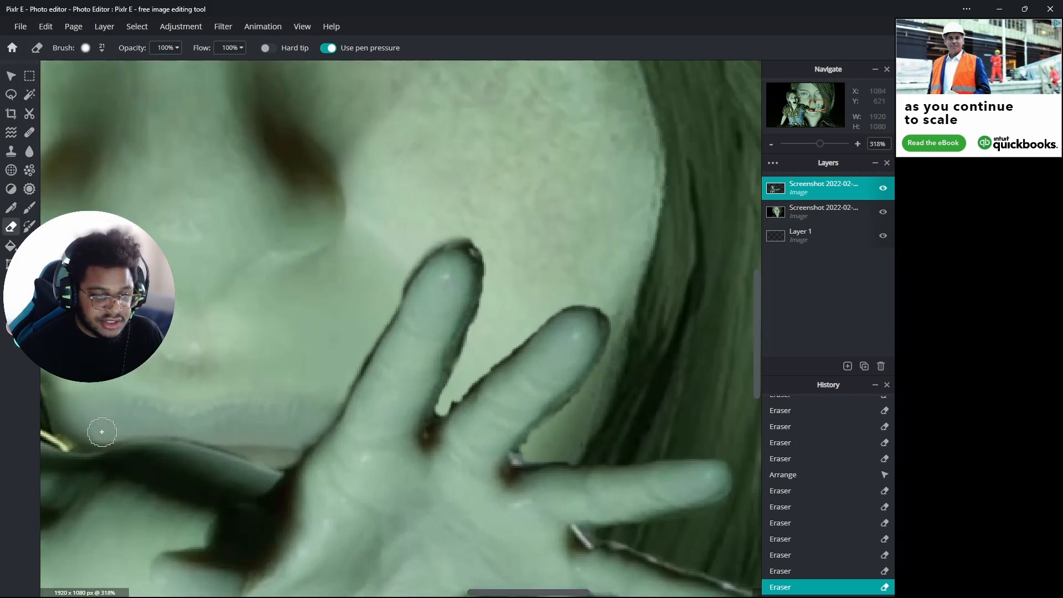
{"action": "scroll", "coordinate": [264, 367], "scroll_direction": "down", "scroll_amount": 7}
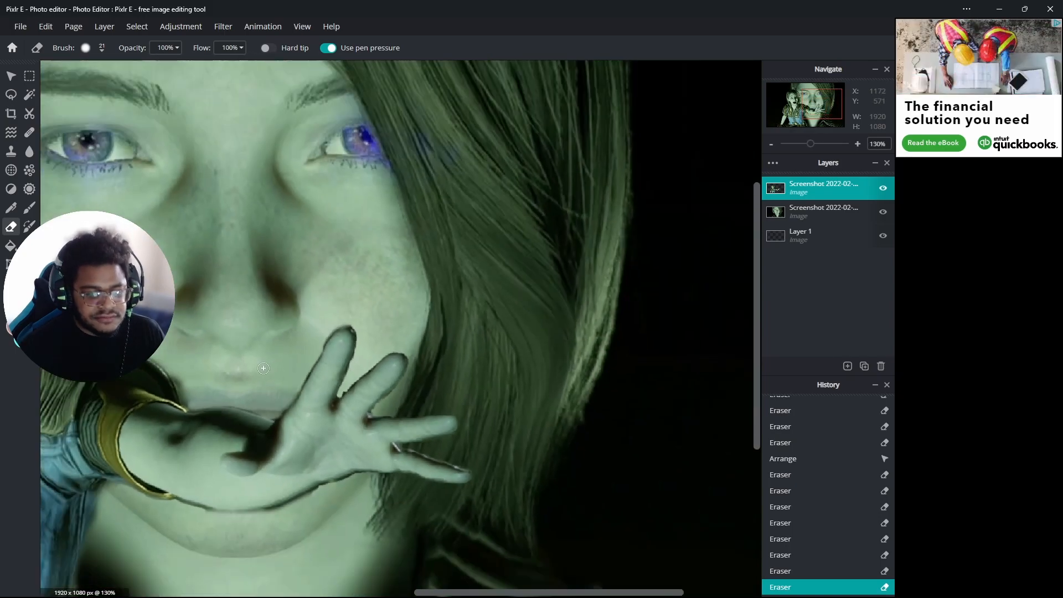
{"action": "scroll", "coordinate": [264, 367], "scroll_direction": "down", "scroll_amount": 1}
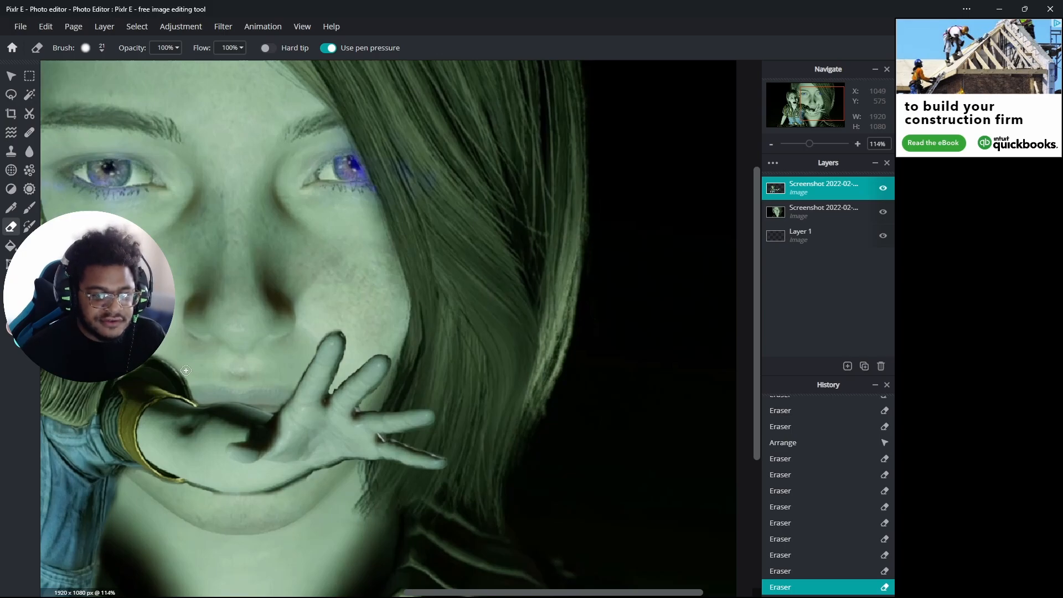
- Move the screaming woman layer to X -528, Y 0 beside the close-up portrait
{"action": "scroll", "coordinate": [368, 272], "scroll_direction": "down", "scroll_amount": 5}
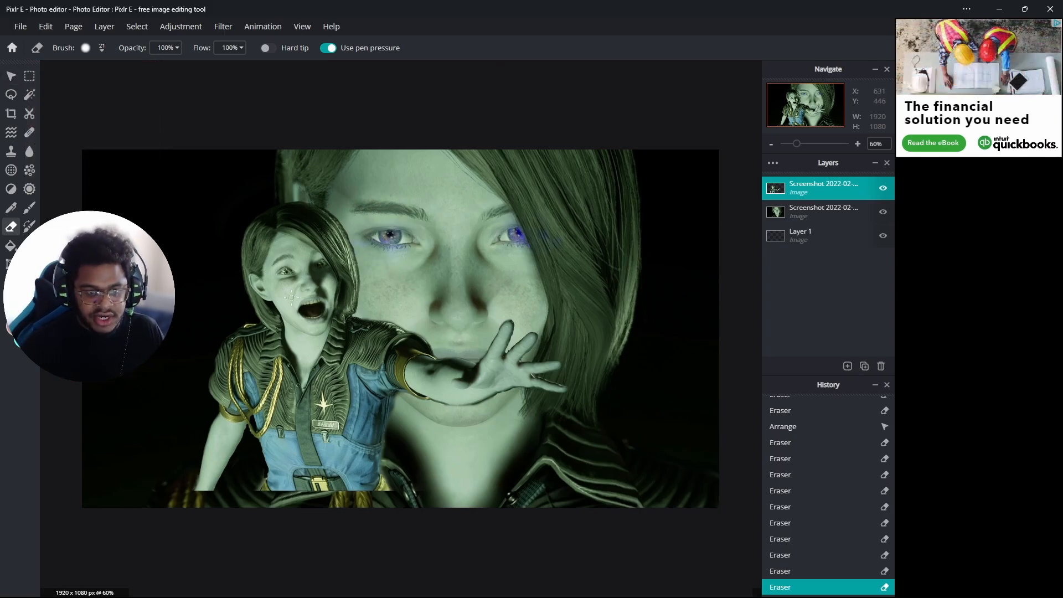
{"action": "left_click", "coordinate": [11, 76]}
{"action": "left_click_drag", "start_coordinate": [283, 277], "coordinate": [227, 323]}
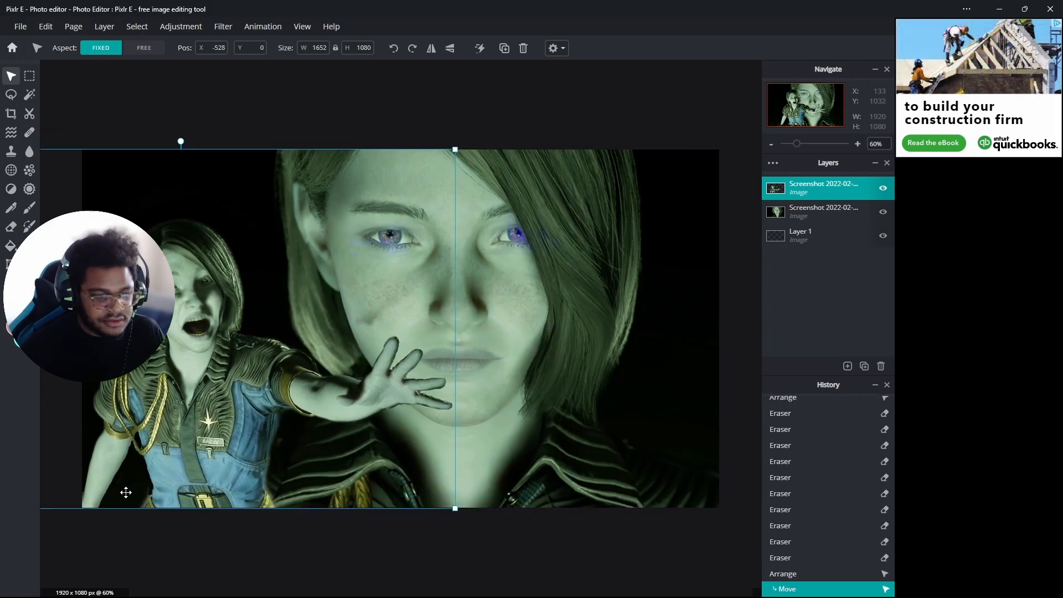
- Erase the leftover background between the screaming woman's lowered arm and waist and along that arm's outer edge
{"action": "scroll", "coordinate": [256, 463], "scroll_direction": "up", "scroll_amount": 6}
{"action": "scroll", "coordinate": [257, 463], "scroll_direction": "up", "scroll_amount": 1}
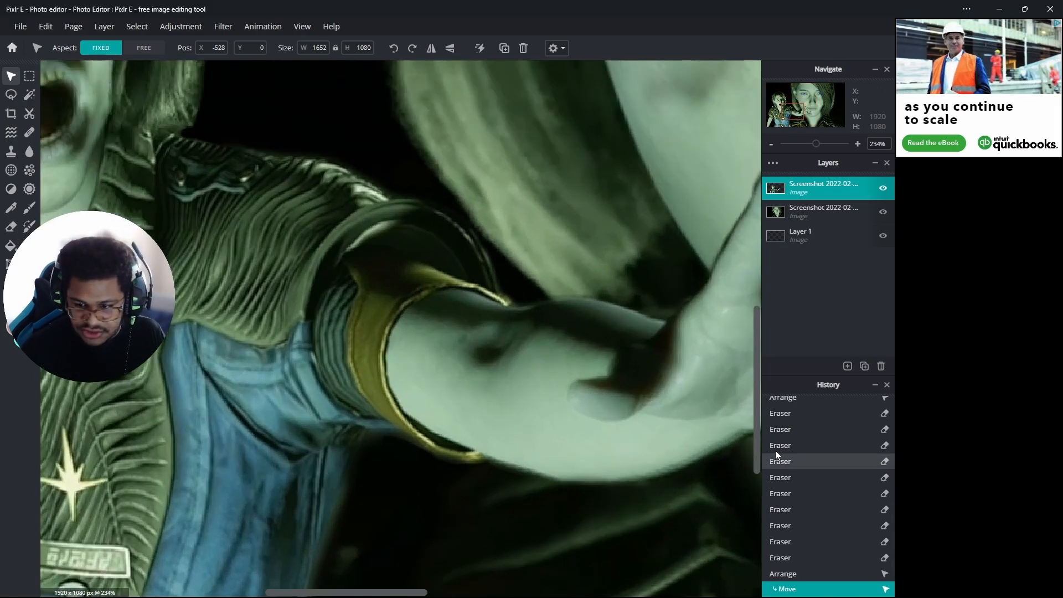
{"action": "left_click_drag", "start_coordinate": [757, 447], "coordinate": [755, 562]}
{"action": "scroll", "coordinate": [351, 415], "scroll_direction": "up", "scroll_amount": 2}
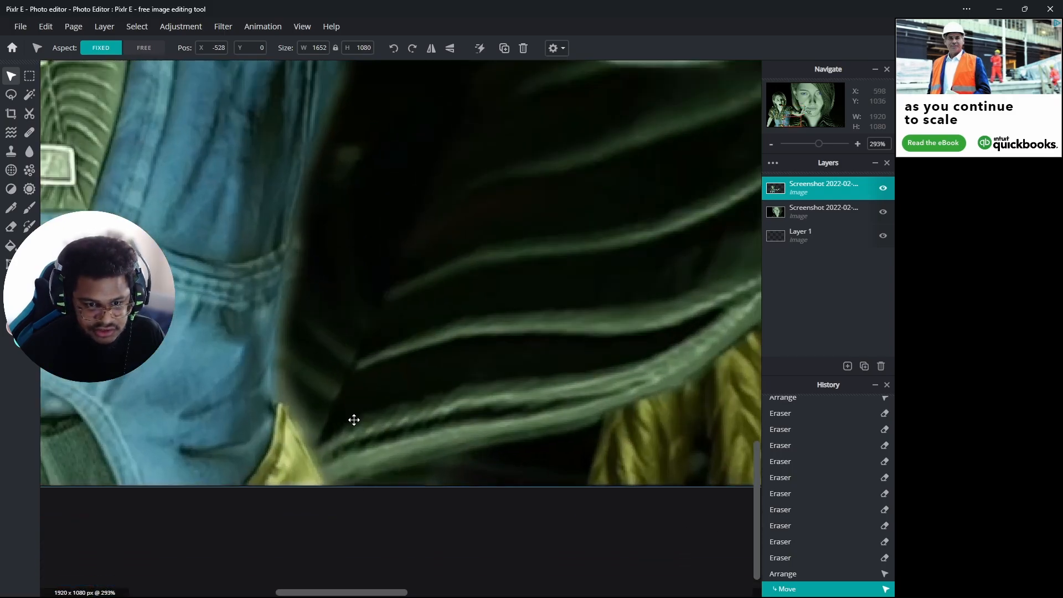
{"action": "left_click_drag", "start_coordinate": [356, 593], "coordinate": [228, 581]}
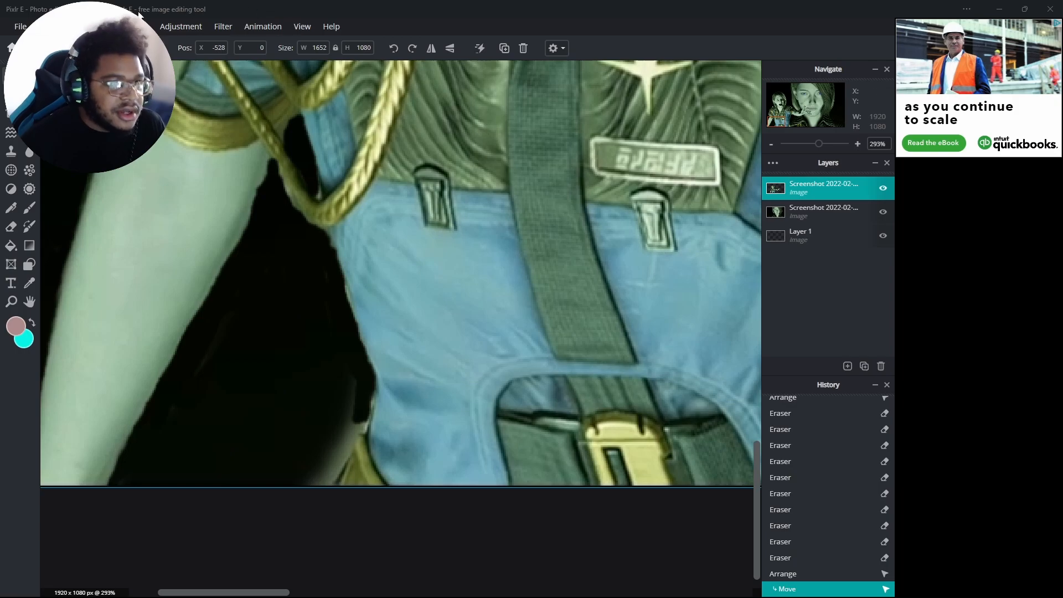
{"action": "key", "text": "e"}
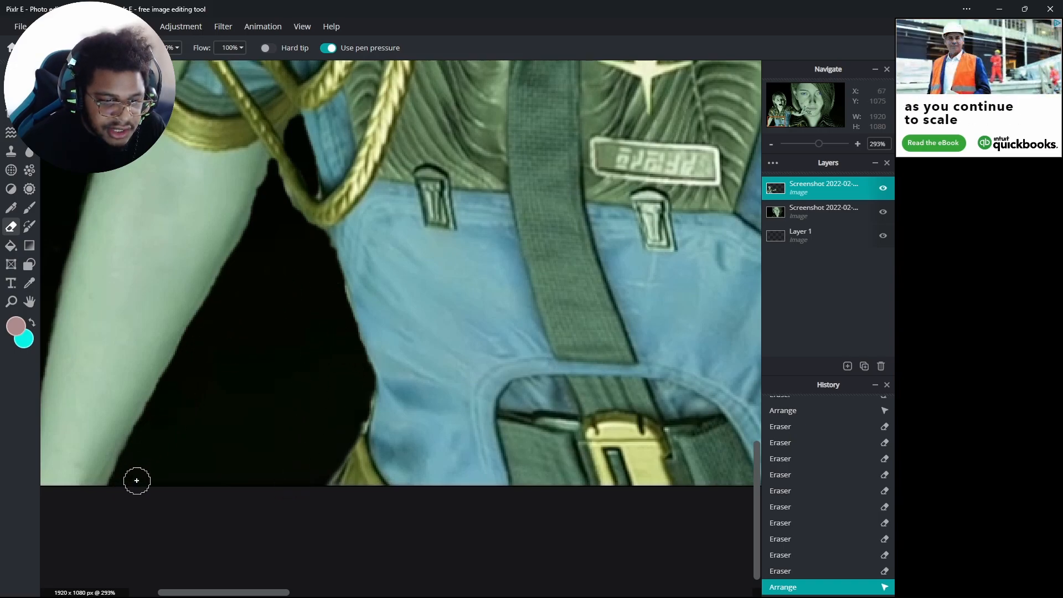
{"action": "left_click_drag", "start_coordinate": [324, 273], "coordinate": [299, 247]}
{"action": "scroll", "coordinate": [254, 321], "scroll_direction": "down", "scroll_amount": 5}
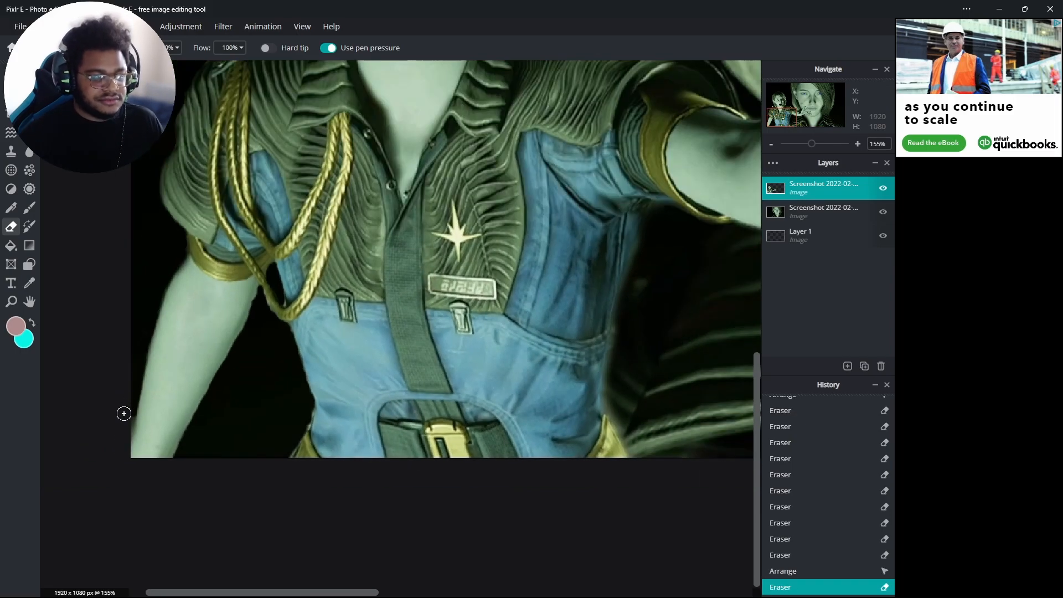
{"action": "left_click", "coordinate": [127, 419]}
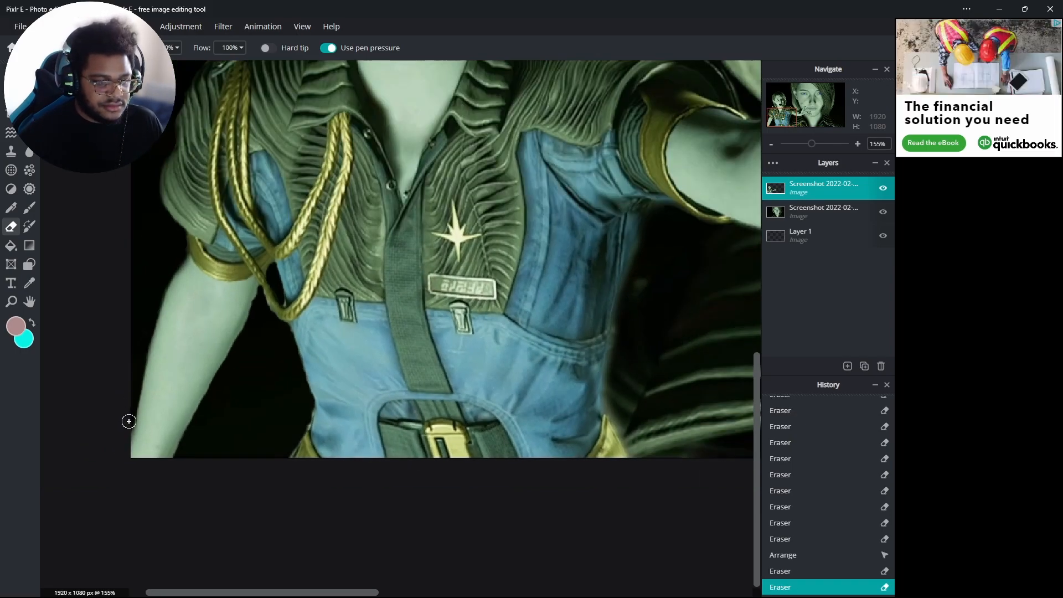
{"action": "left_click", "coordinate": [117, 441]}
{"action": "scroll", "coordinate": [158, 194], "scroll_direction": "down", "scroll_amount": 7}
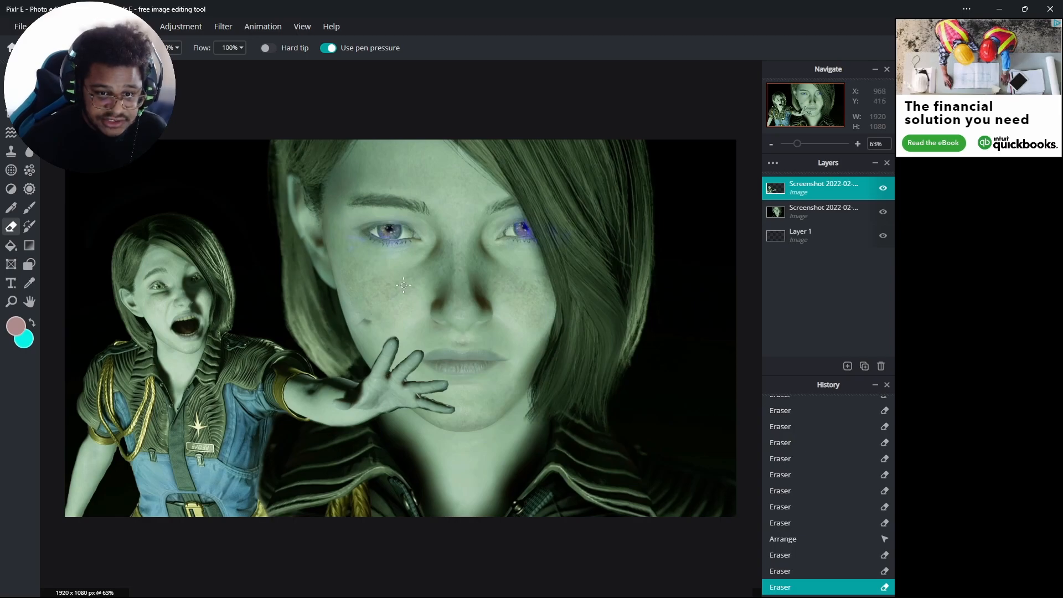
- Adjust the eraser brush size and erase the stray remnants over the close-up portrait's eye and cheek
{"action": "left_click", "coordinate": [380, 232]}
{"action": "left_click", "coordinate": [88, 49]}
{"action": "left_click_drag", "start_coordinate": [88, 86], "coordinate": [94, 86]}
{"action": "left_click", "coordinate": [395, 238]}
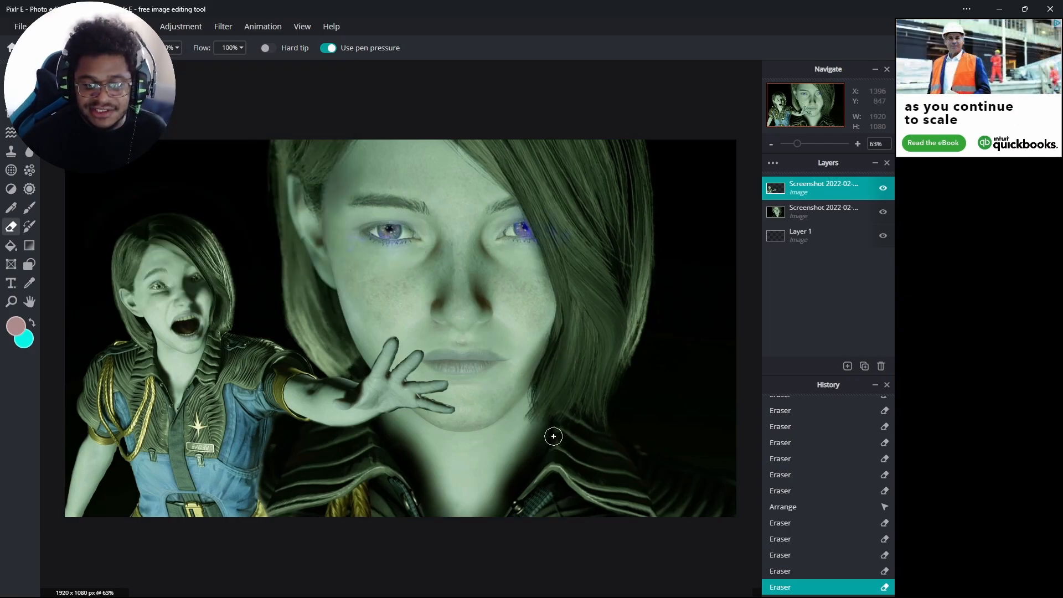
- Erase remaining specks in the dark background beside the close-up portrait and the screaming woman's lowered arm
{"action": "left_click", "coordinate": [643, 429]}
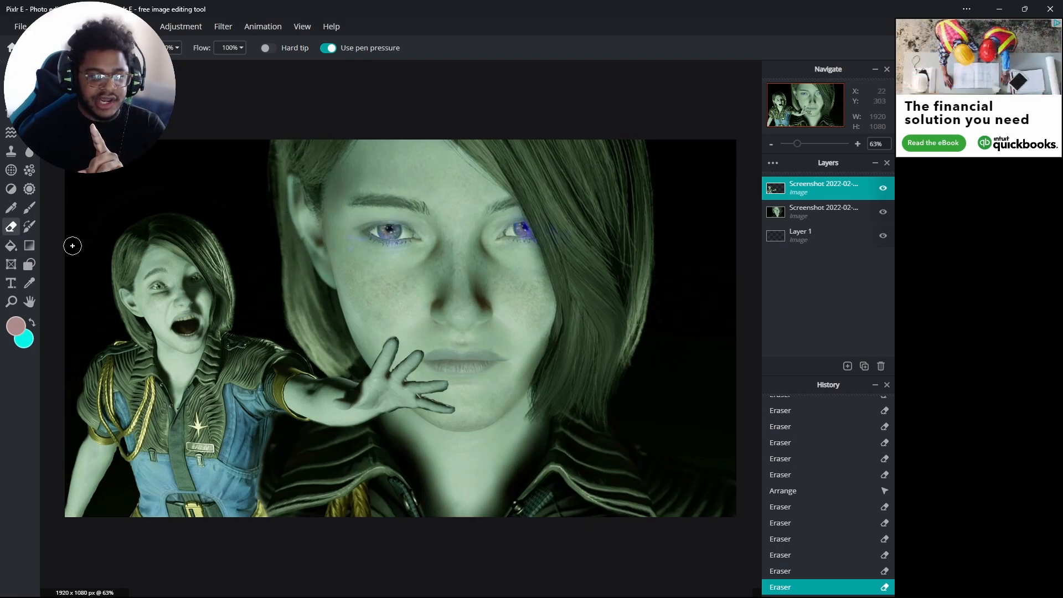
{"action": "left_click", "coordinate": [72, 342]}
- Try the eraser across the close-up portrait's forehead on its own layer and undo the stroke
{"action": "key", "text": "v"}
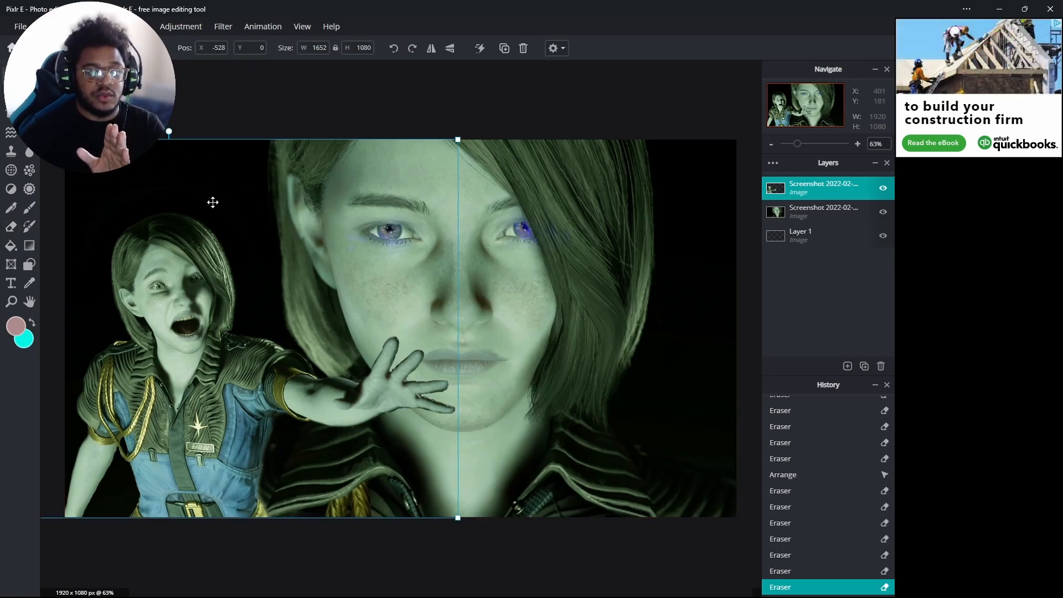
{"action": "left_click", "coordinate": [578, 191]}
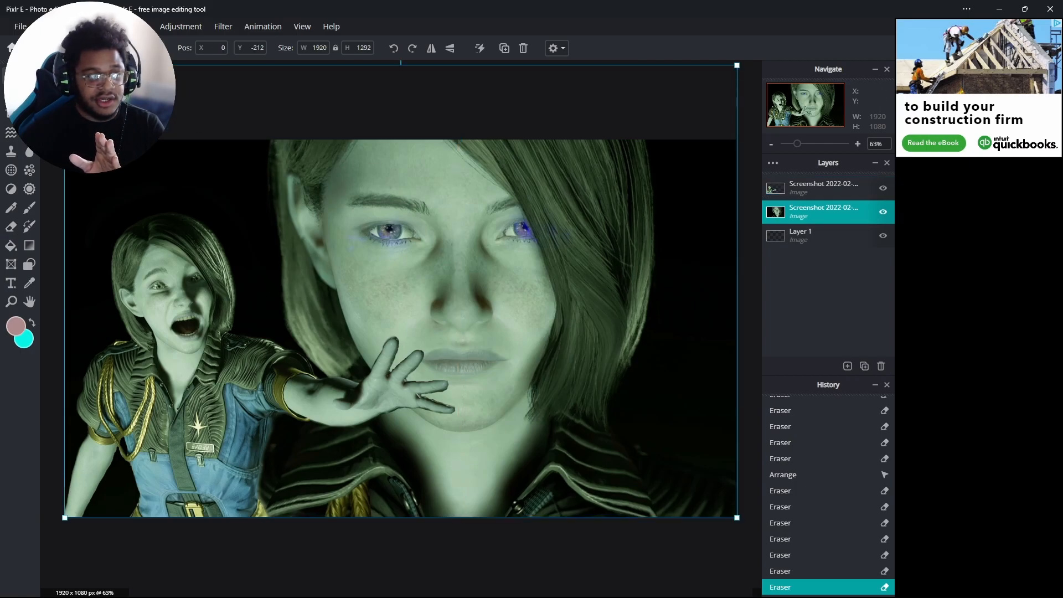
{"action": "key", "text": "e"}
{"action": "left_click_drag", "start_coordinate": [598, 180], "coordinate": [390, 195]}
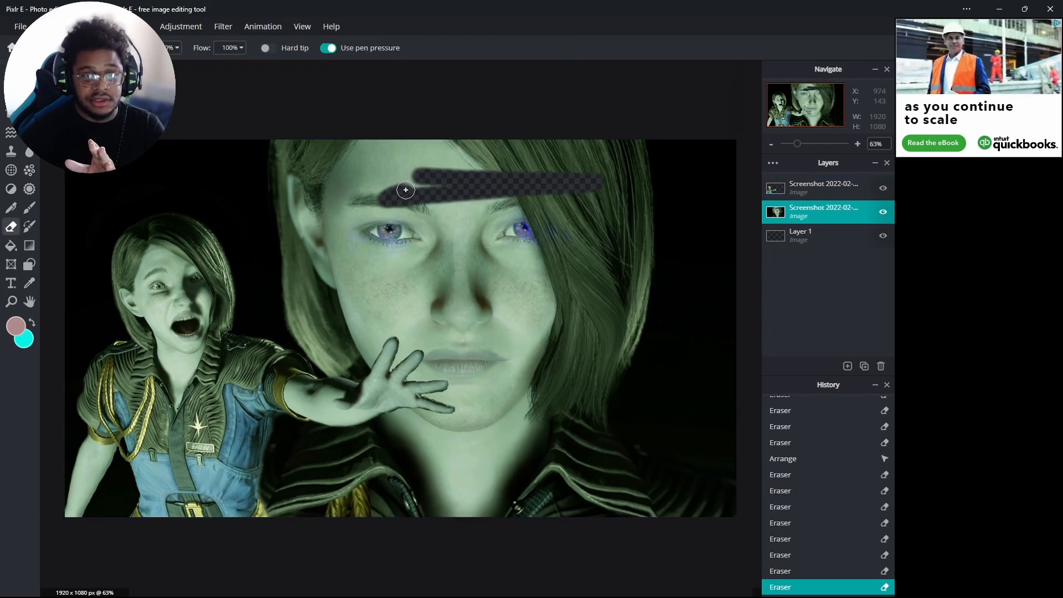
{"action": "left_click", "coordinate": [46, 26]}
{"action": "left_click", "coordinate": [56, 46]}
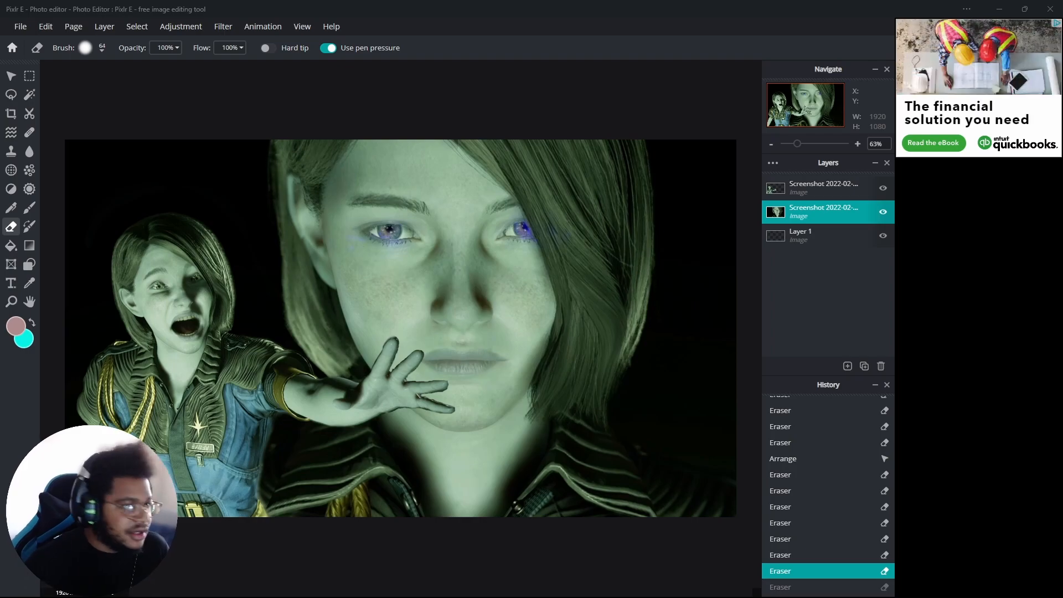
- Move the screaming woman layer to X -514, Y 0
{"action": "left_click", "coordinate": [9, 79]}
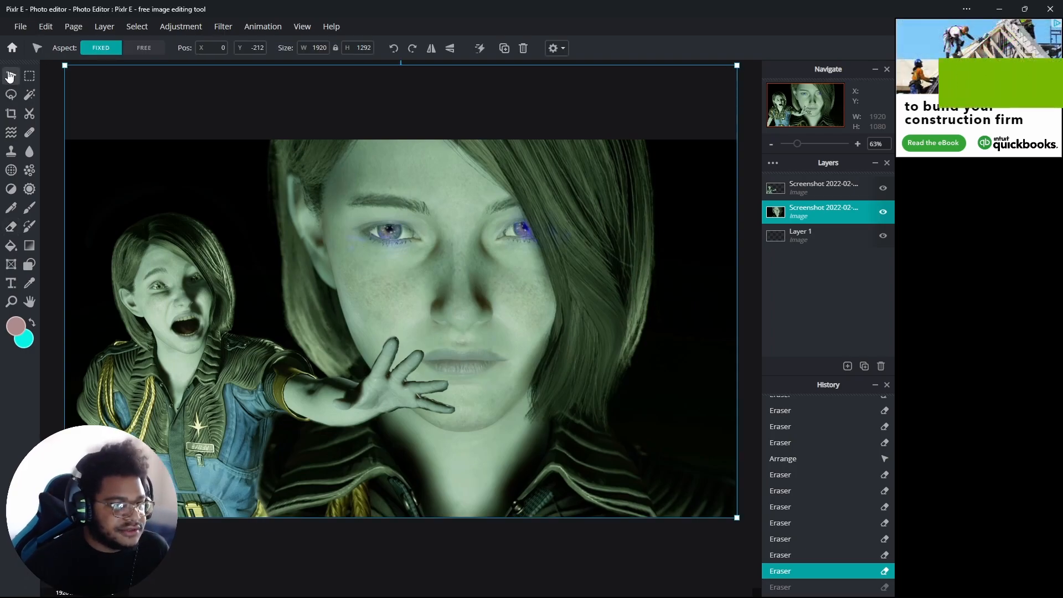
{"action": "left_click_drag", "start_coordinate": [191, 339], "coordinate": [191, 336]}
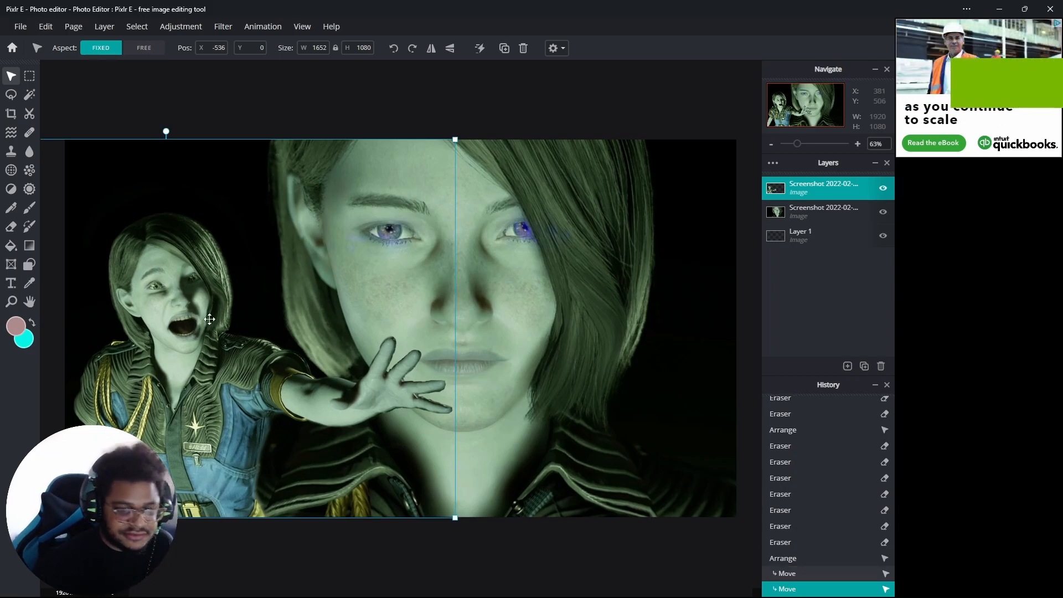
{"action": "mouse_move", "coordinate": [206, 317]}
{"action": "left_mouse_down"}
{"action": "mouse_move", "coordinate": [231, 315]}
{"action": "mouse_move", "coordinate": [212, 317]}
{"action": "left_mouse_up"}
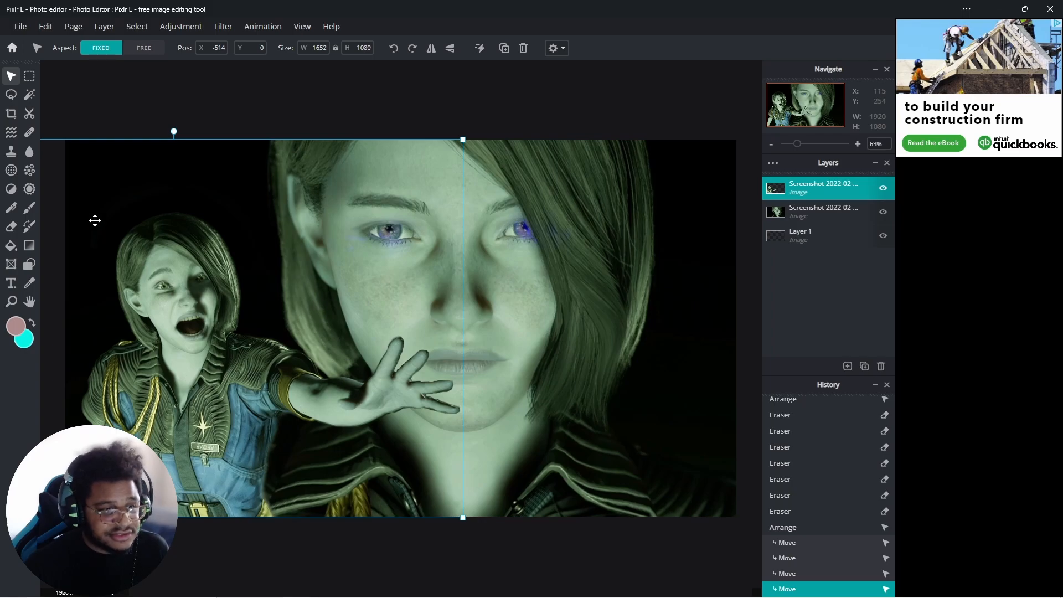
- Erase leftover background of the screaming woman layer below the outstretched arm, over the close-up portrait's collar
{"action": "left_click", "coordinate": [11, 226]}
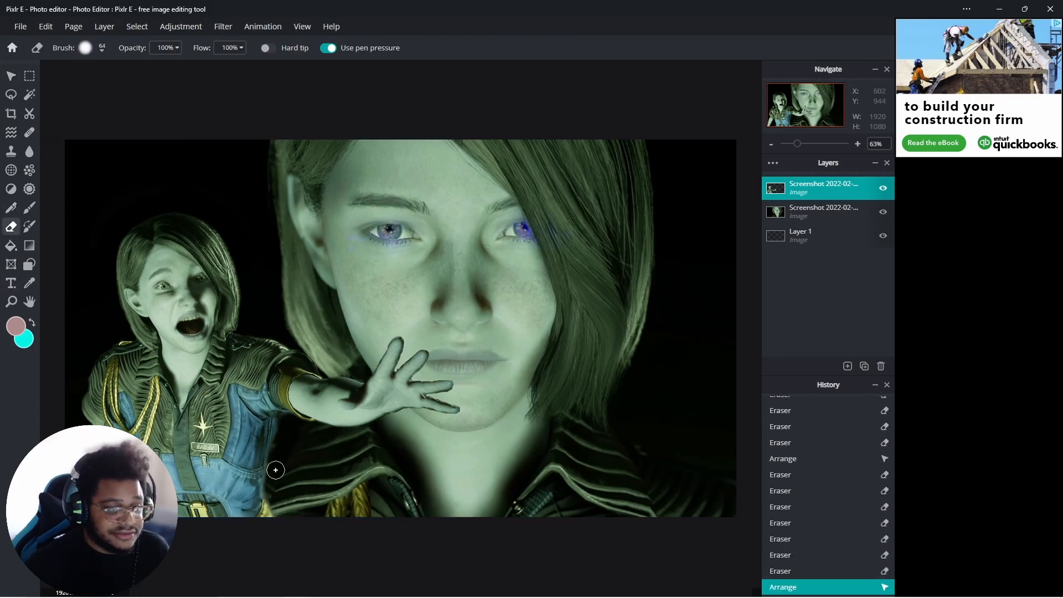
{"action": "scroll", "coordinate": [281, 501], "scroll_direction": "up", "scroll_amount": 2}
{"action": "scroll", "coordinate": [280, 499], "scroll_direction": "down", "scroll_amount": 1}
{"action": "scroll", "coordinate": [286, 515], "scroll_direction": "up", "scroll_amount": 2}
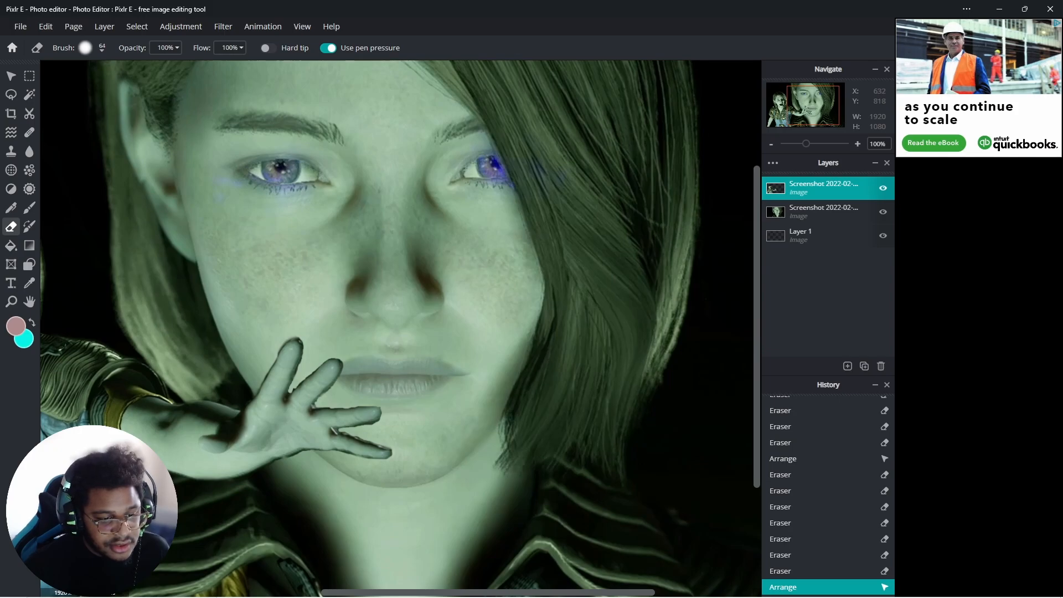
{"action": "left_click", "coordinate": [115, 475]}
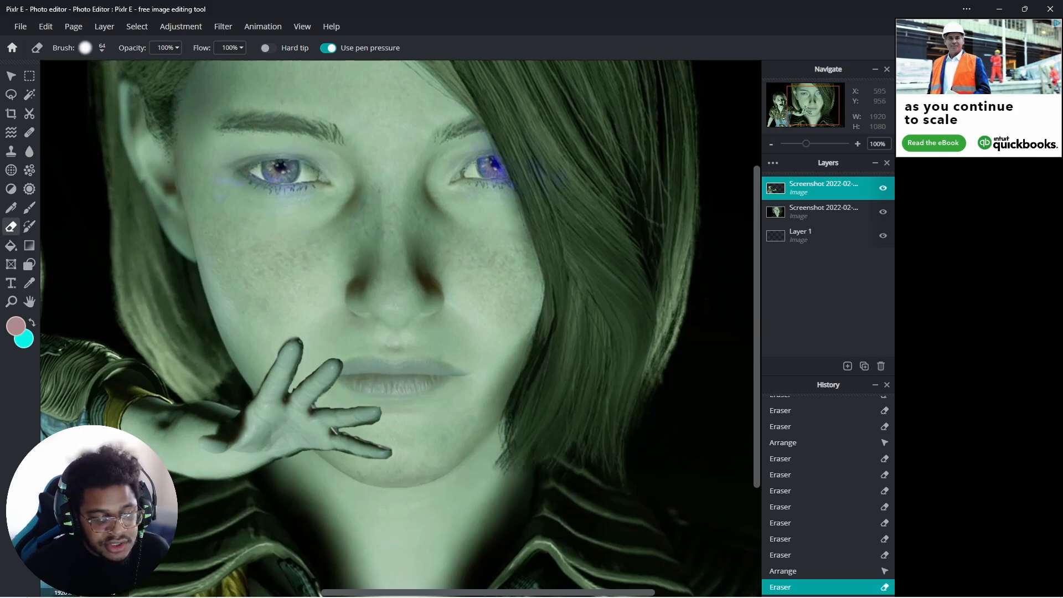
{"action": "left_click", "coordinate": [474, 560]}
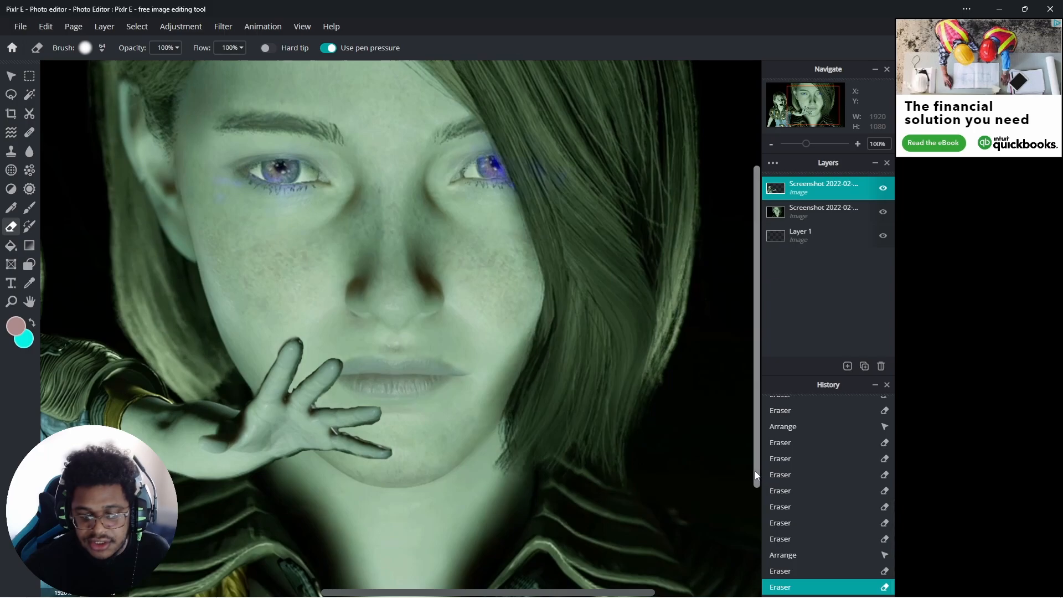
{"action": "left_click_drag", "start_coordinate": [755, 471], "coordinate": [756, 514]}
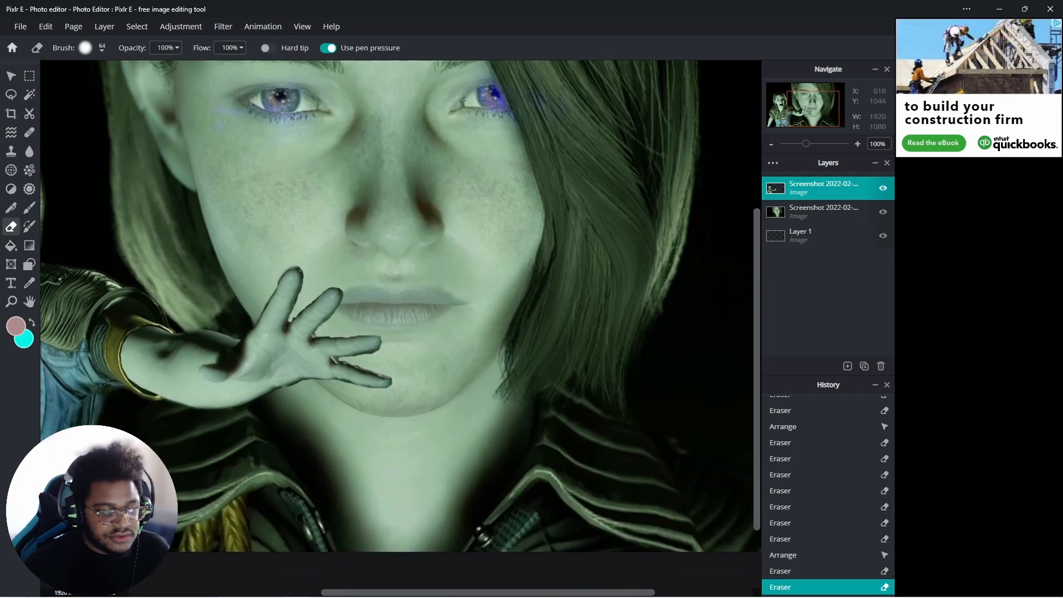
{"action": "left_click_drag", "start_coordinate": [111, 542], "coordinate": [149, 534]}
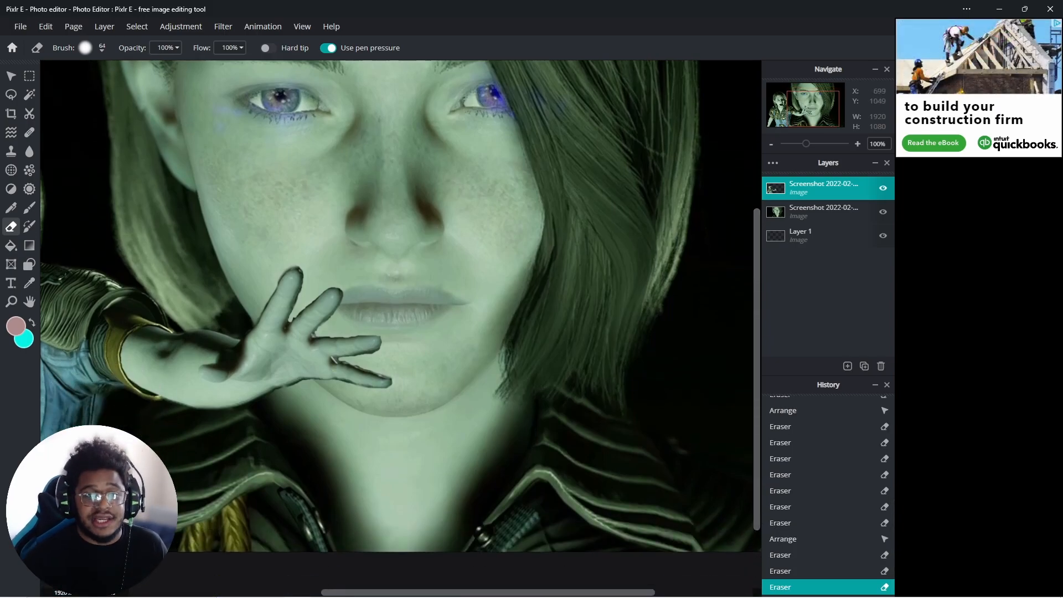
{"action": "scroll", "coordinate": [356, 351], "scroll_direction": "down", "scroll_amount": 5}
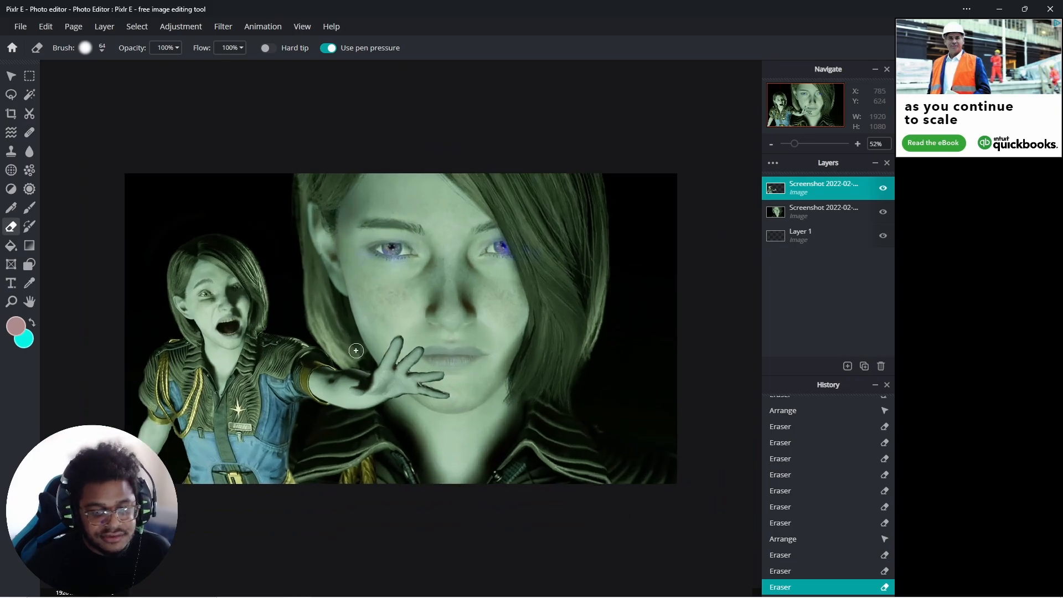
- Reduce the eraser brush to 17 px and erase along the edges of the two raised fingers
{"action": "scroll", "coordinate": [356, 351], "scroll_direction": "up", "scroll_amount": 2}
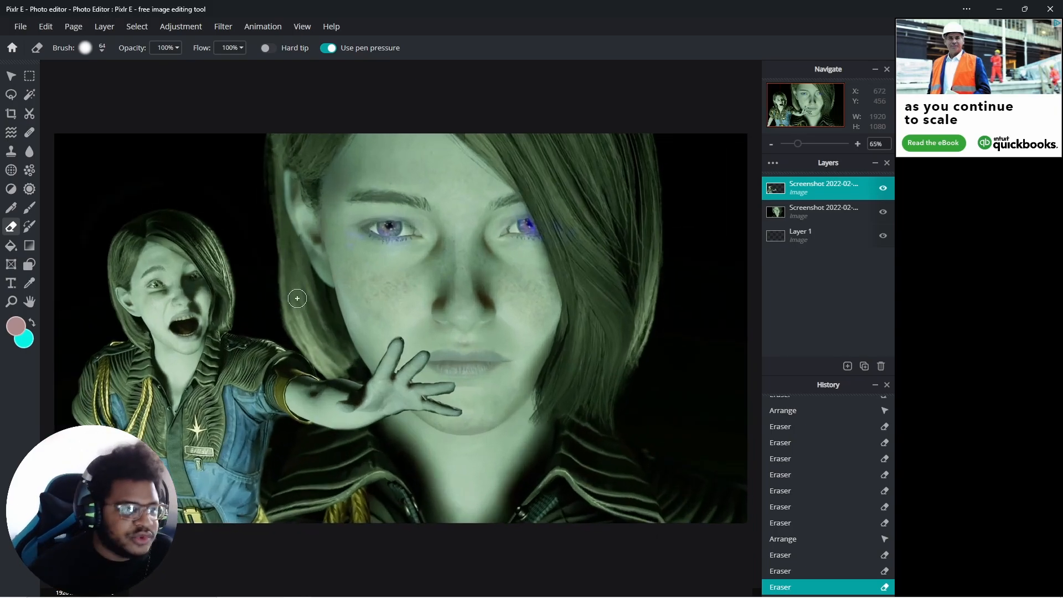
{"action": "left_click", "coordinate": [86, 48]}
{"action": "left_click", "coordinate": [97, 87]}
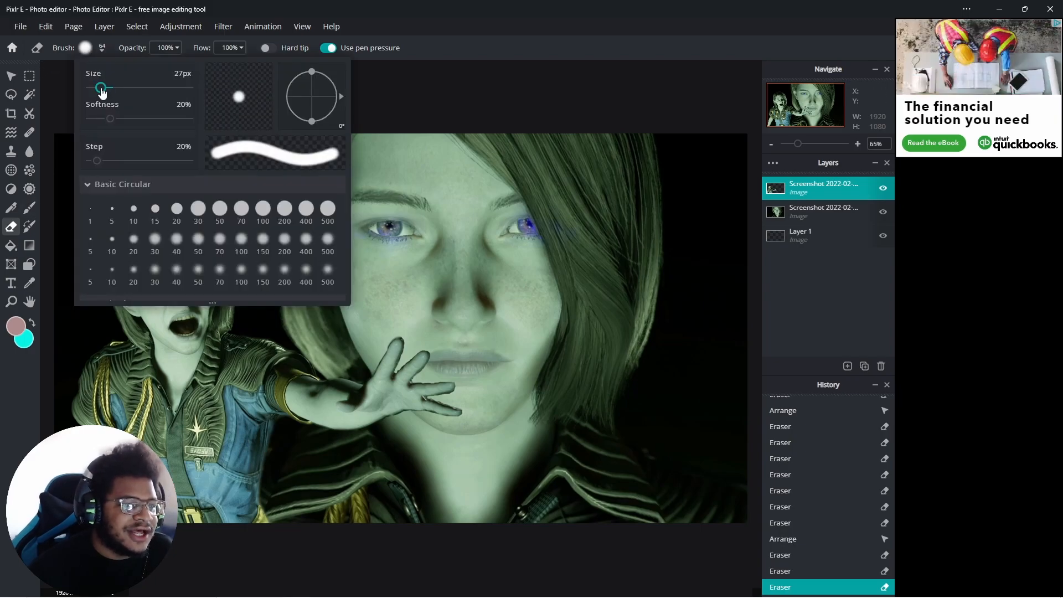
{"action": "scroll", "coordinate": [409, 395], "scroll_direction": "up", "scroll_amount": 8}
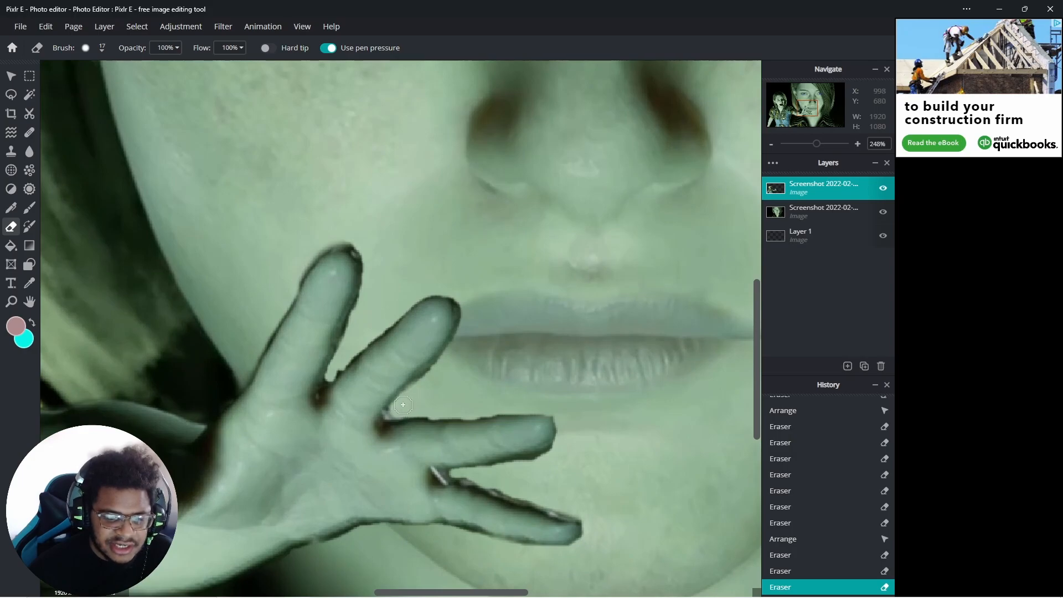
{"action": "mouse_move", "coordinate": [460, 348]}
{"action": "left_mouse_down"}
{"action": "mouse_move", "coordinate": [480, 302]}
{"action": "mouse_move", "coordinate": [390, 303]}
{"action": "left_mouse_up"}
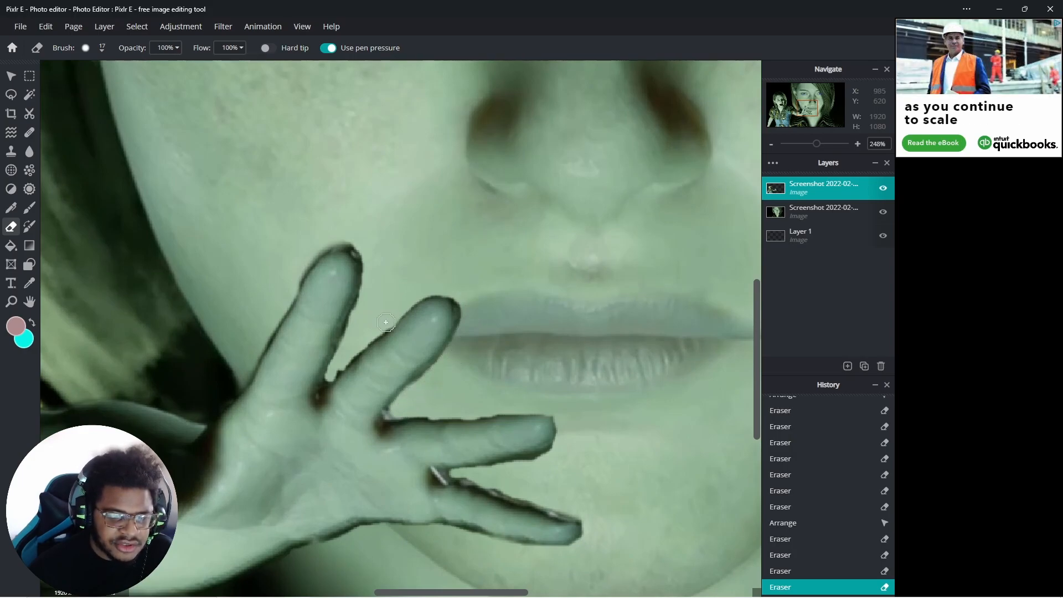
{"action": "left_click", "coordinate": [333, 368]}
{"action": "left_click_drag", "start_coordinate": [370, 296], "coordinate": [331, 230]}
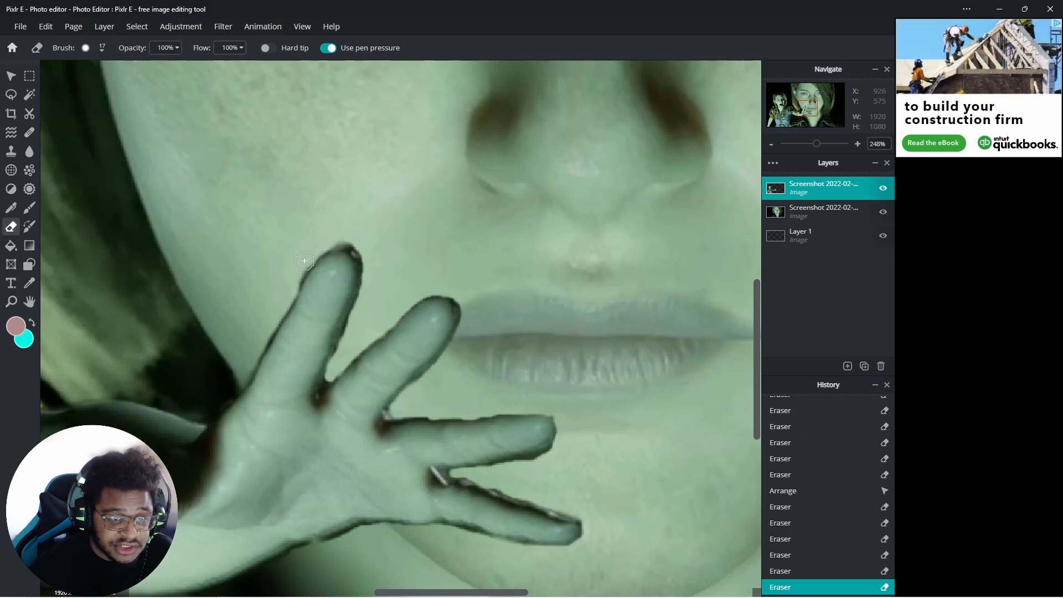
{"action": "left_click_drag", "start_coordinate": [293, 278], "coordinate": [355, 326]}
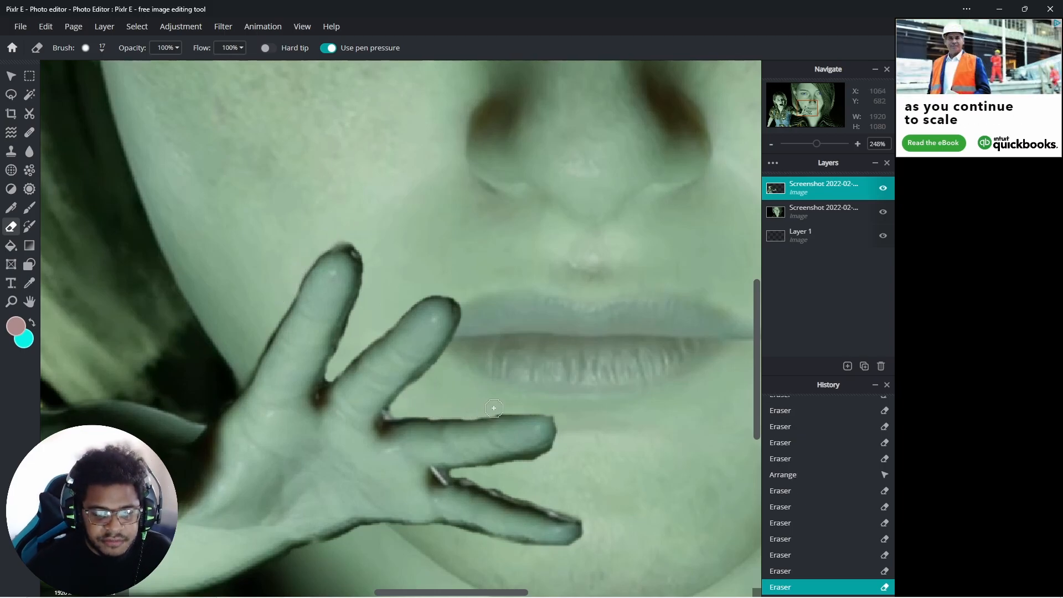
- Erase along the edges of the two lower fingers and beneath the outstretched forearm
{"action": "left_click_drag", "start_coordinate": [531, 405], "coordinate": [567, 429]}
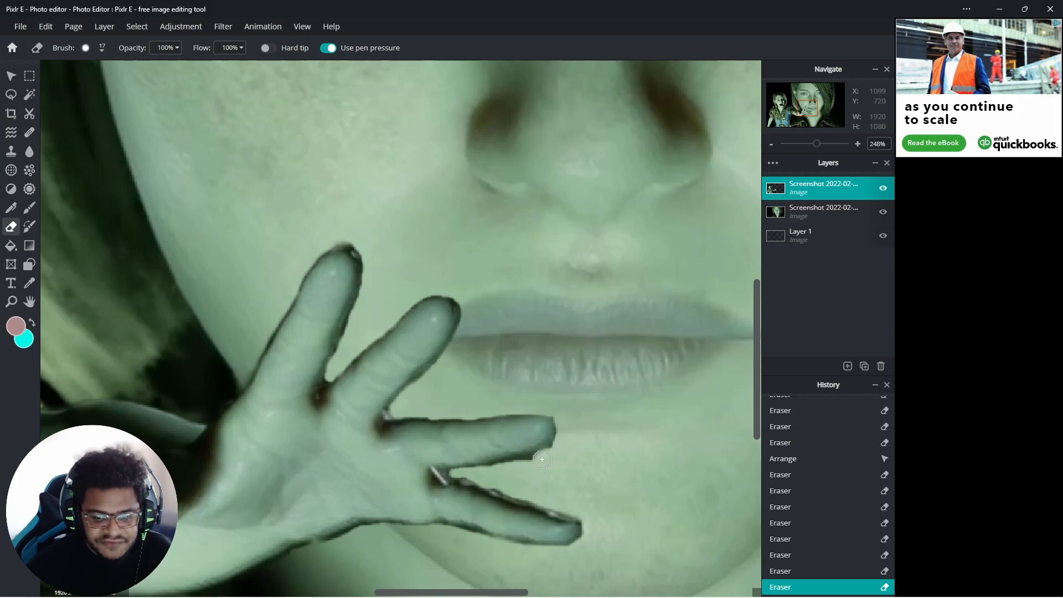
{"action": "left_click", "coordinate": [543, 486]}
{"action": "left_click", "coordinate": [555, 453]}
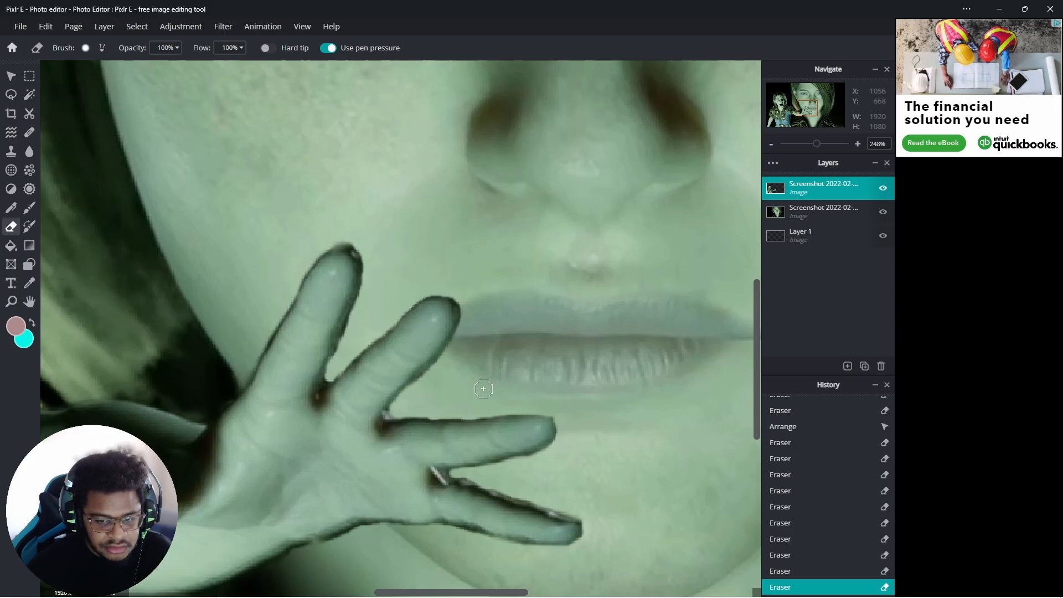
{"action": "left_click", "coordinate": [423, 409]}
{"action": "scroll", "coordinate": [437, 408], "scroll_direction": "down", "scroll_amount": 5}
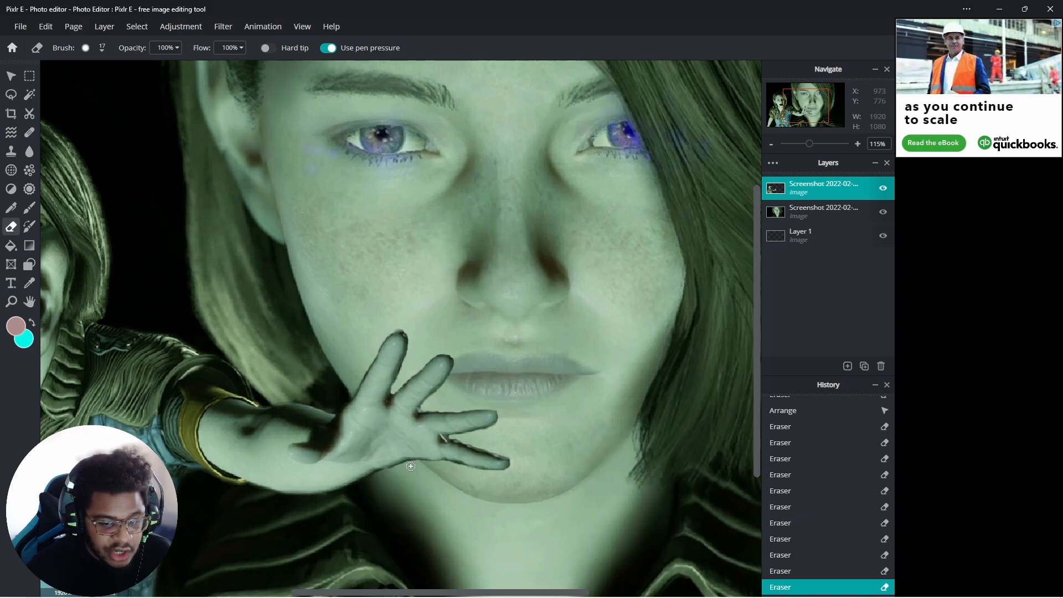
{"action": "left_click_drag", "start_coordinate": [331, 497], "coordinate": [320, 499]}
- Shift the screaming woman layer slightly to X -512, Y 0
{"action": "scroll", "coordinate": [406, 468], "scroll_direction": "down", "scroll_amount": 4}
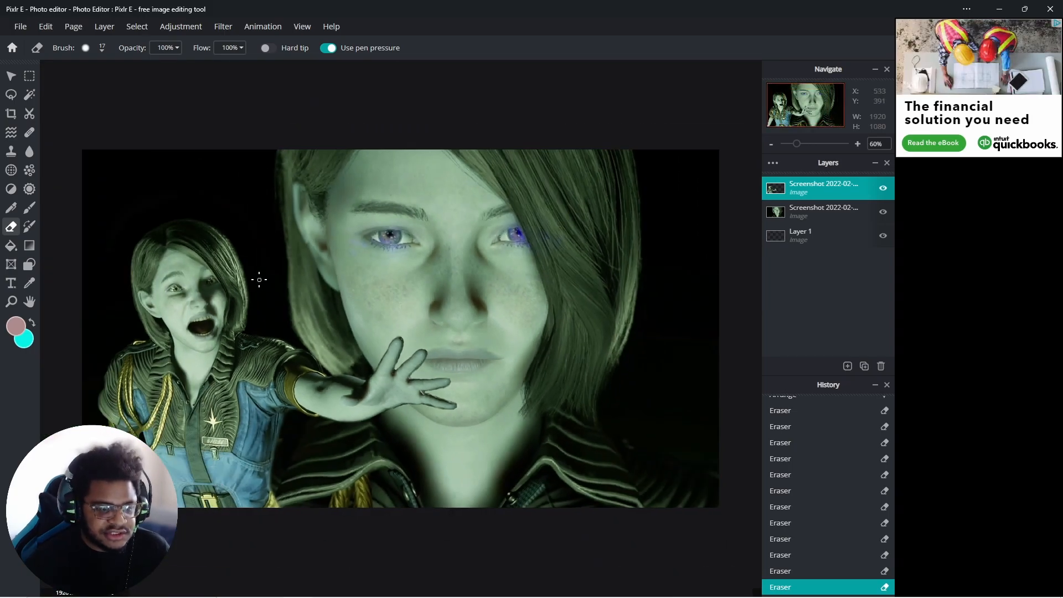
{"action": "left_click", "coordinate": [11, 76]}
{"action": "left_click_drag", "start_coordinate": [206, 314], "coordinate": [206, 314]}
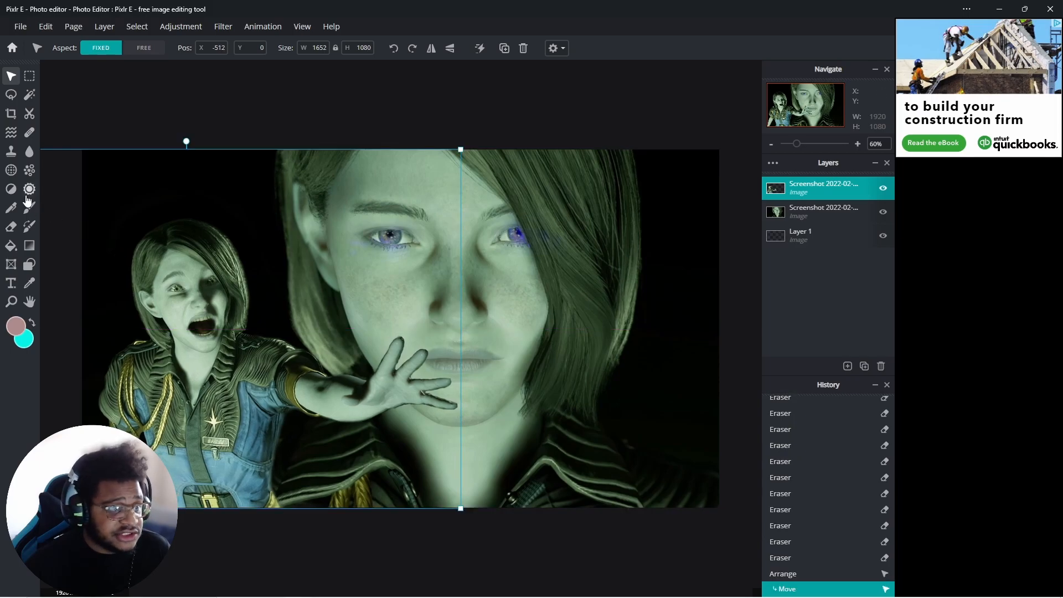
- Erase the leftover background along the outer edge of the screaming woman's lowered arm and between that arm and the gold cord
{"action": "left_click", "coordinate": [11, 227]}
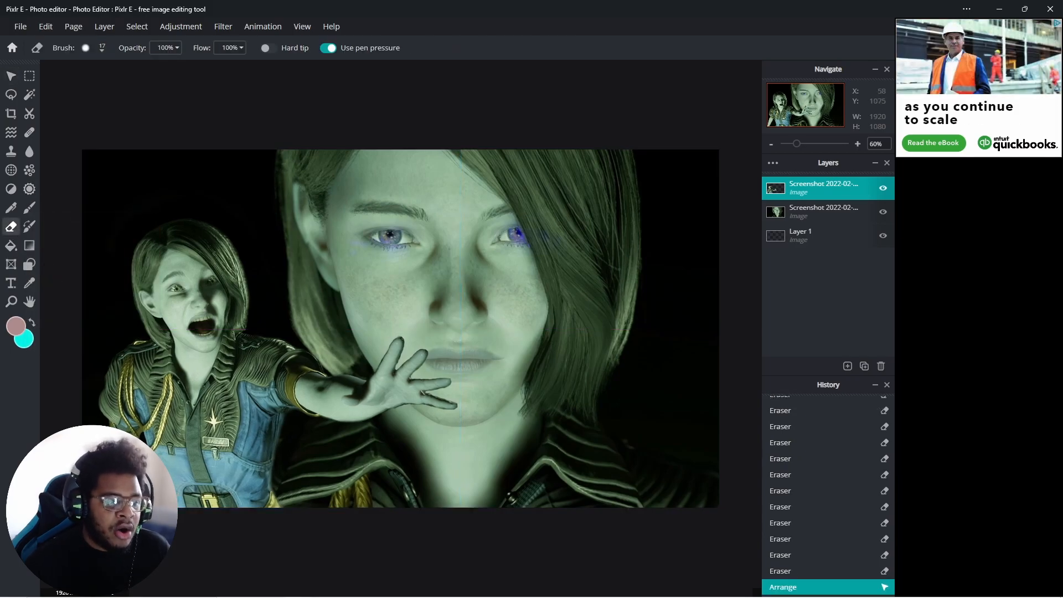
{"action": "scroll", "coordinate": [170, 471], "scroll_direction": "up", "scroll_amount": 4}
{"action": "left_click_drag", "start_coordinate": [461, 594], "coordinate": [362, 592]}
{"action": "left_click_drag", "start_coordinate": [756, 364], "coordinate": [753, 470]}
{"action": "scroll", "coordinate": [177, 454], "scroll_direction": "up", "scroll_amount": 2}
{"action": "scroll", "coordinate": [174, 454], "scroll_direction": "up", "scroll_amount": 3}
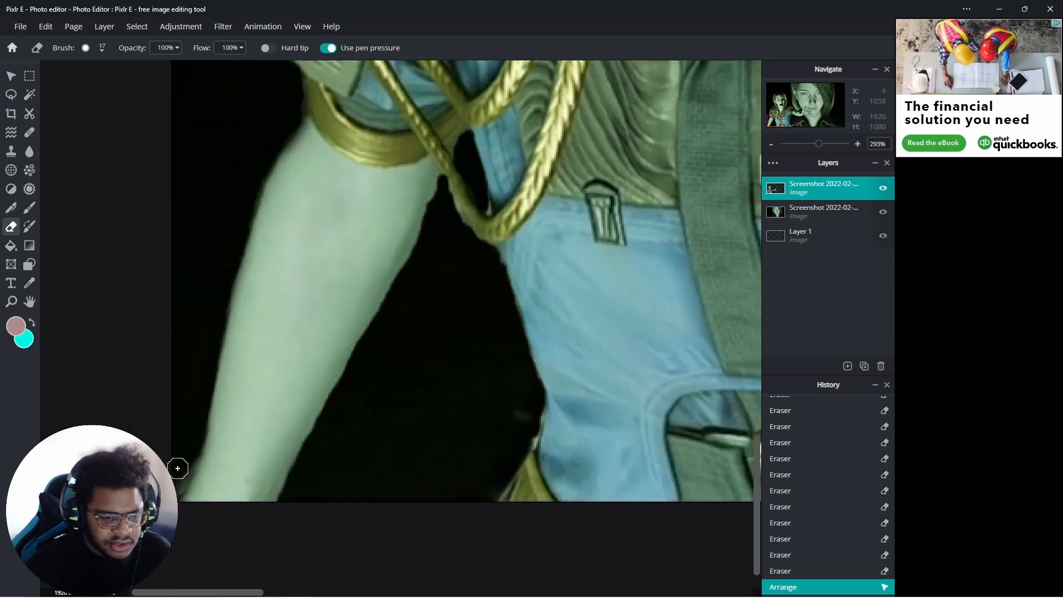
{"action": "left_click_drag", "start_coordinate": [182, 477], "coordinate": [188, 448]}
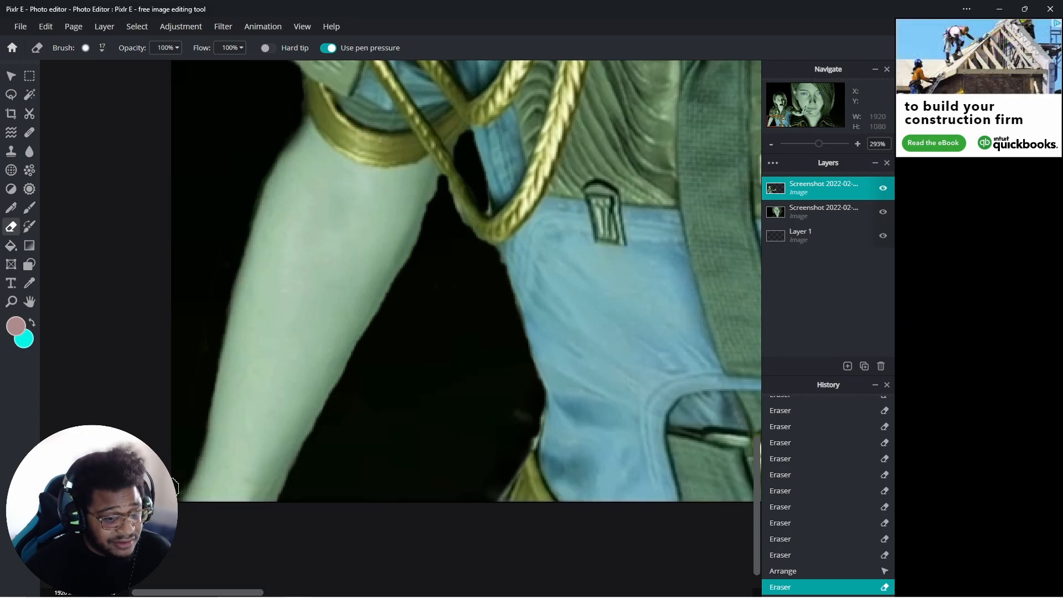
{"action": "left_click_drag", "start_coordinate": [168, 487], "coordinate": [176, 478]}
{"action": "scroll", "coordinate": [230, 401], "scroll_direction": "down", "scroll_amount": 1}
{"action": "mouse_move", "coordinate": [422, 232]}
{"action": "left_mouse_down"}
{"action": "mouse_move", "coordinate": [441, 196]}
{"action": "mouse_move", "coordinate": [435, 178]}
{"action": "mouse_move", "coordinate": [443, 210]}
{"action": "left_mouse_up"}
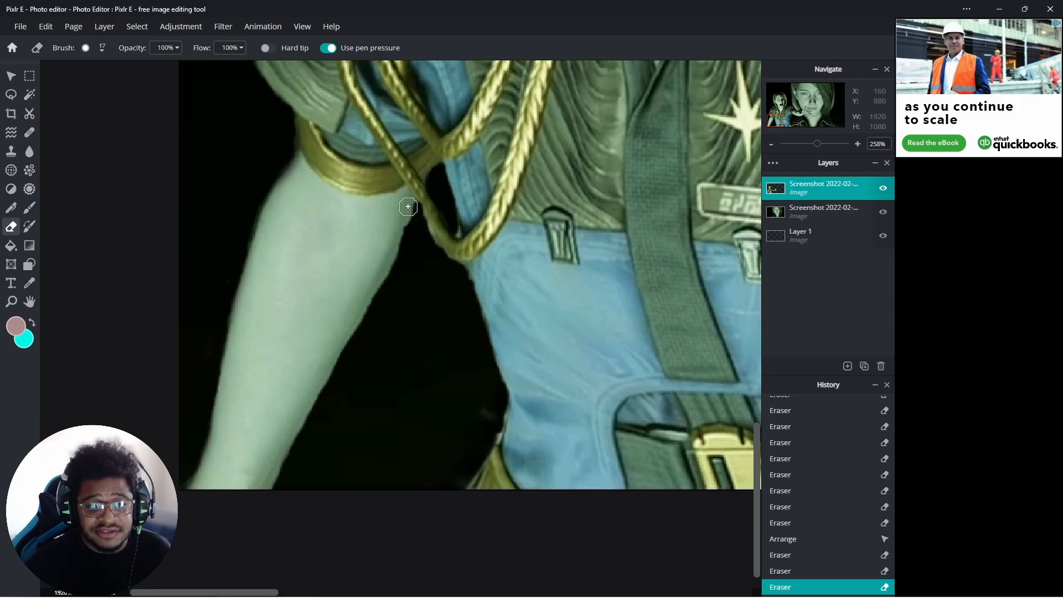
- Scale the screaming woman layer down to 1336 x 874 and place it at X -428, Y 206 in the lower corner
{"action": "scroll", "coordinate": [405, 210], "scroll_direction": "down", "scroll_amount": 10}
{"action": "scroll", "coordinate": [397, 217], "scroll_direction": "down", "scroll_amount": 2}
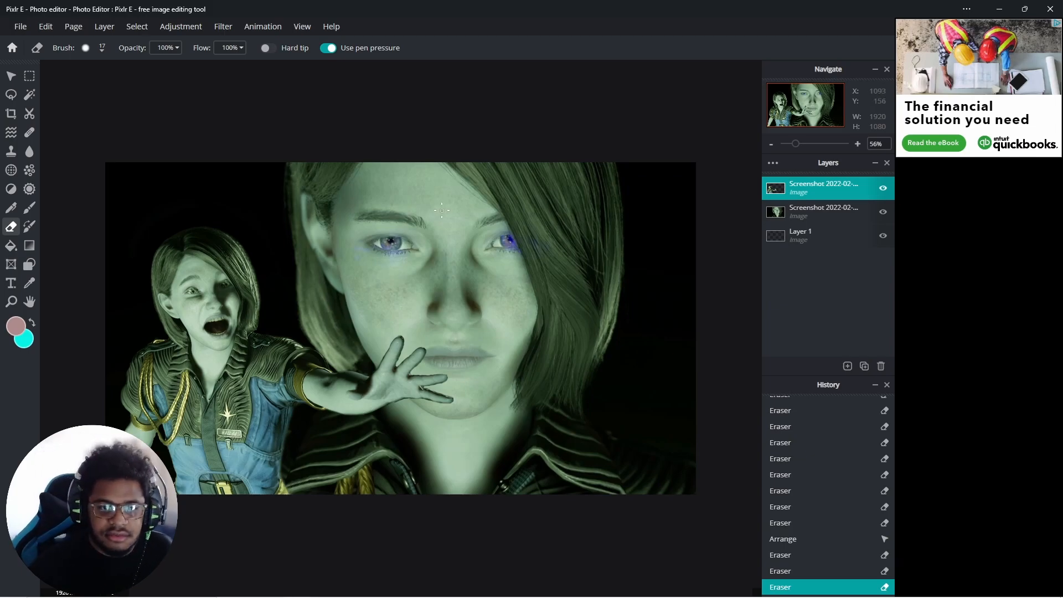
{"action": "left_click", "coordinate": [11, 76]}
{"action": "left_click_drag", "start_coordinate": [209, 332], "coordinate": [190, 334]}
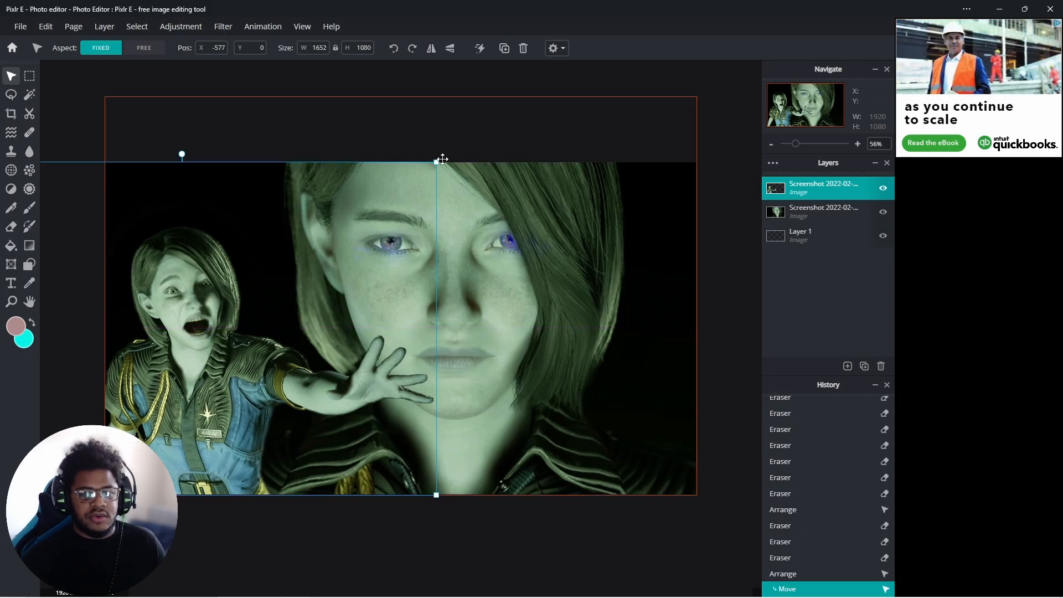
{"action": "left_click_drag", "start_coordinate": [436, 162], "coordinate": [404, 218]}
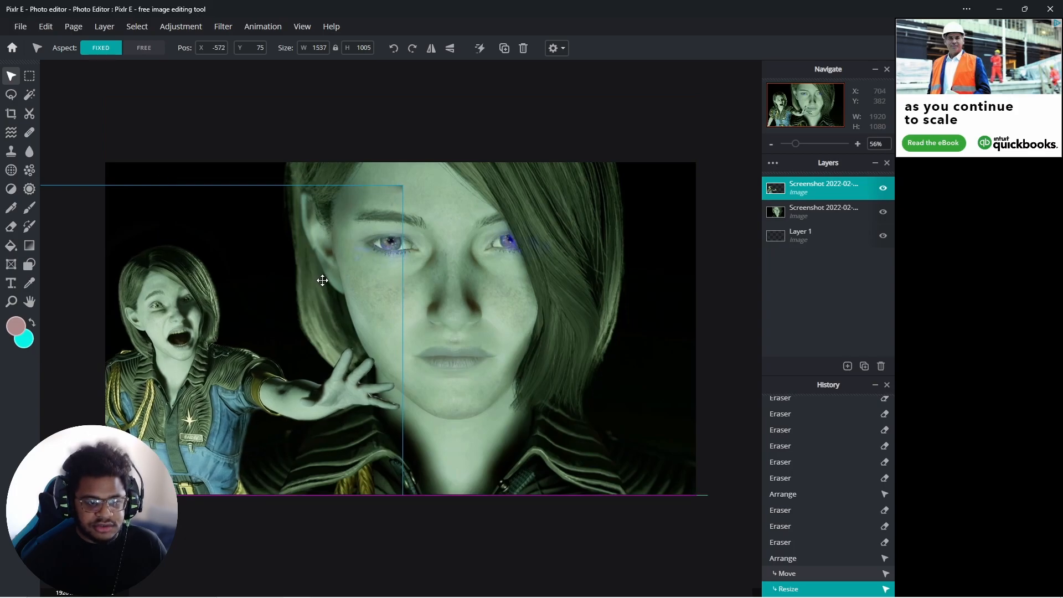
{"action": "left_click_drag", "start_coordinate": [325, 279], "coordinate": [325, 279]}
{"action": "left_click_drag", "start_coordinate": [406, 187], "coordinate": [378, 225]}
{"action": "left_click_drag", "start_coordinate": [271, 331], "coordinate": [278, 333]}
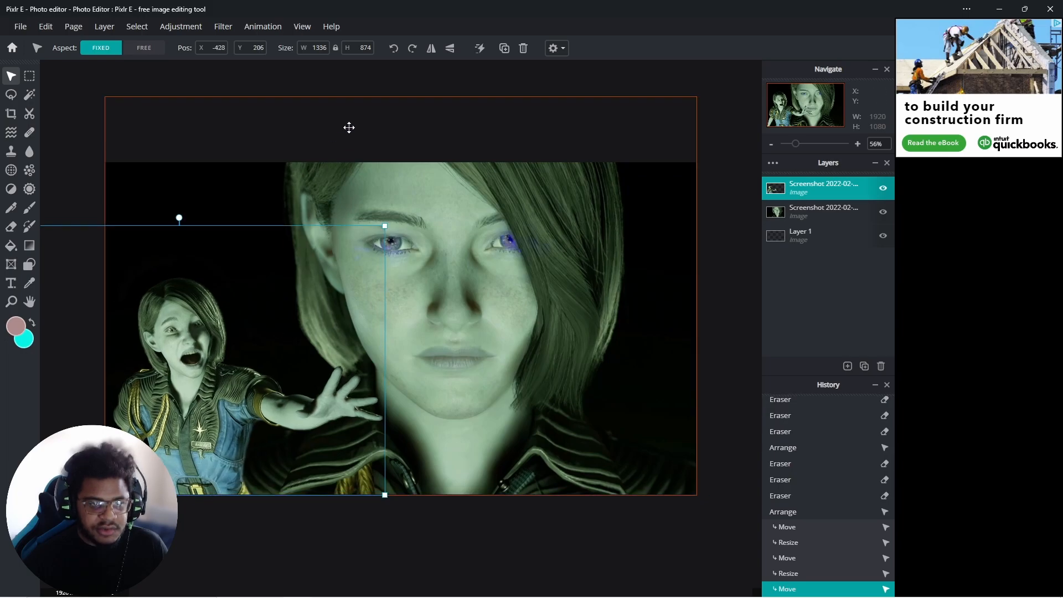
{"action": "left_click", "coordinate": [382, 82]}
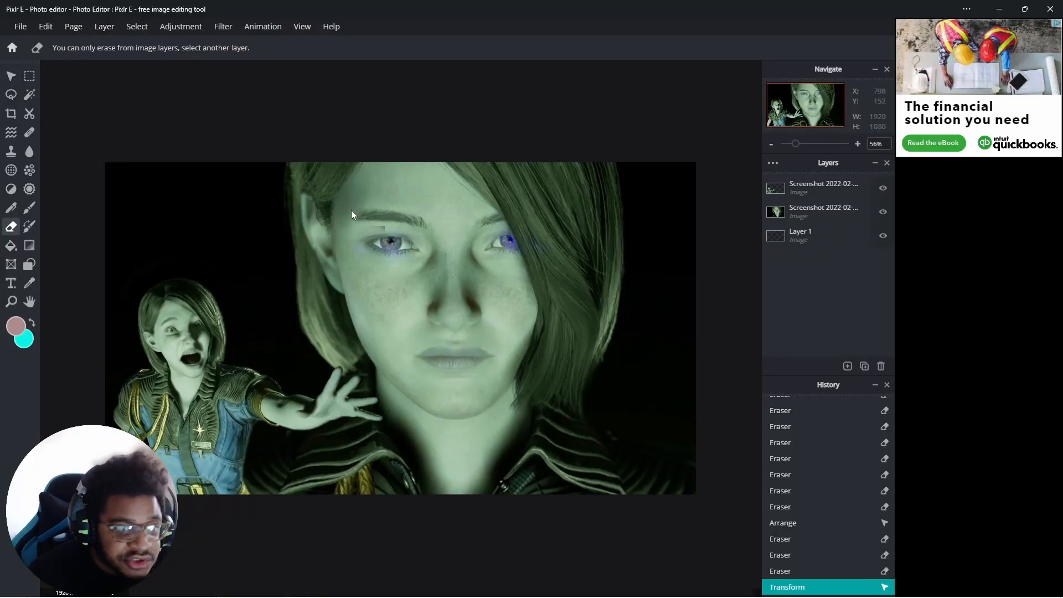
- Erase the small leftover patch of the screaming woman layer that lies above the portrait's eye
{"action": "scroll", "coordinate": [351, 210], "scroll_direction": "up", "scroll_amount": 3}
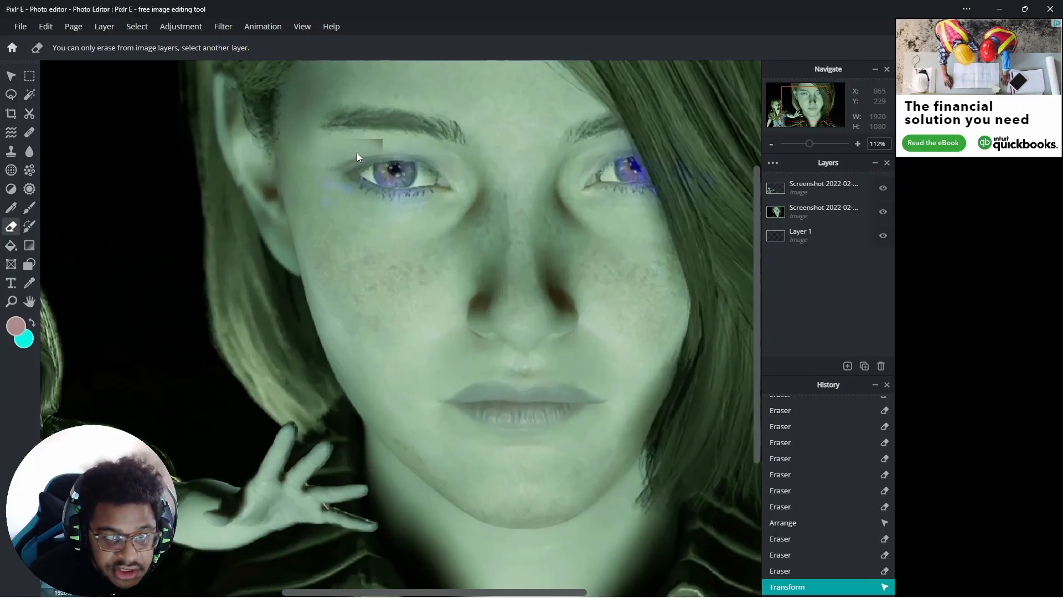
{"action": "scroll", "coordinate": [356, 160], "scroll_direction": "up", "scroll_amount": 2}
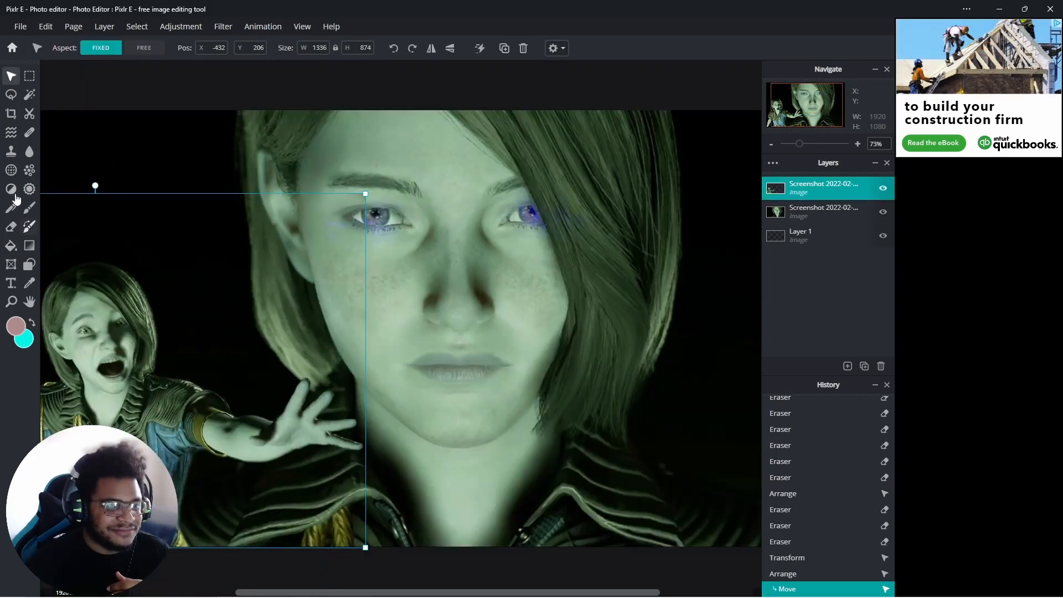
{"action": "left_click", "coordinate": [11, 227]}
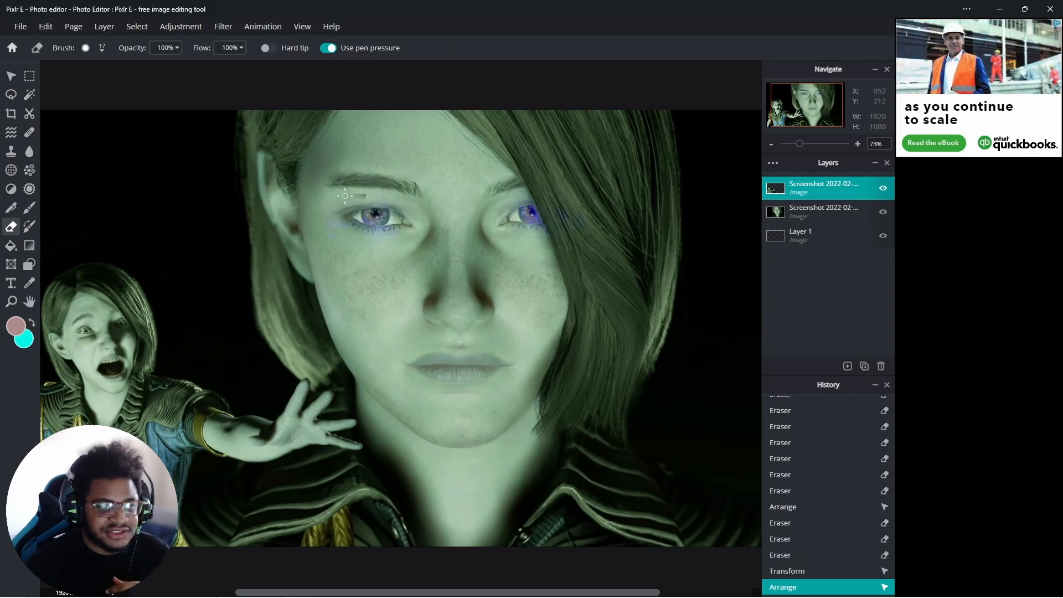
{"action": "left_click", "coordinate": [432, 230]}
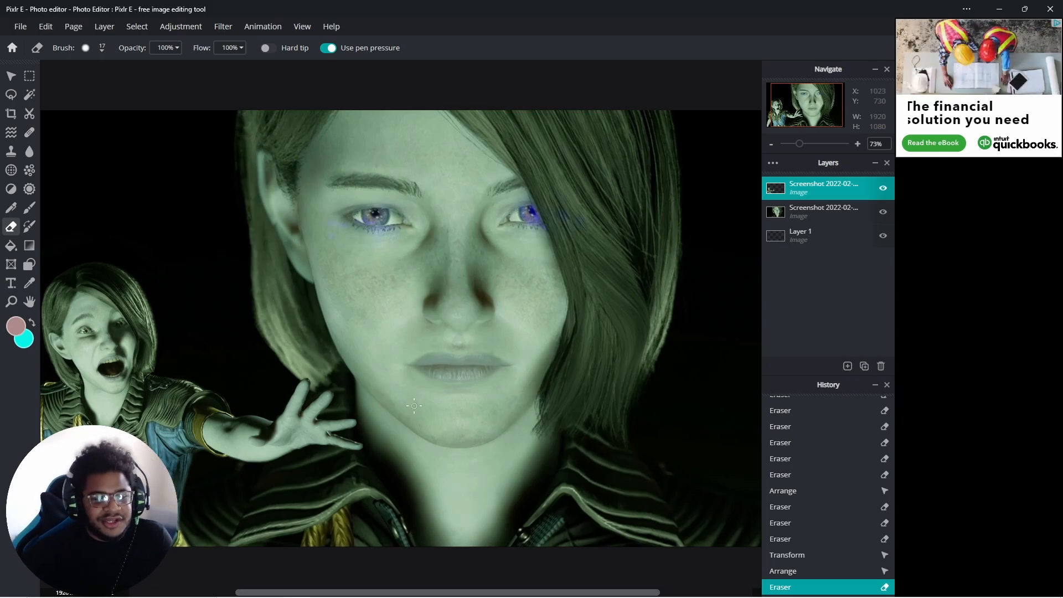
{"action": "scroll", "coordinate": [314, 293], "scroll_direction": "down", "scroll_amount": 4}
{"action": "scroll", "coordinate": [97, 149], "scroll_direction": "up", "scroll_amount": 1}
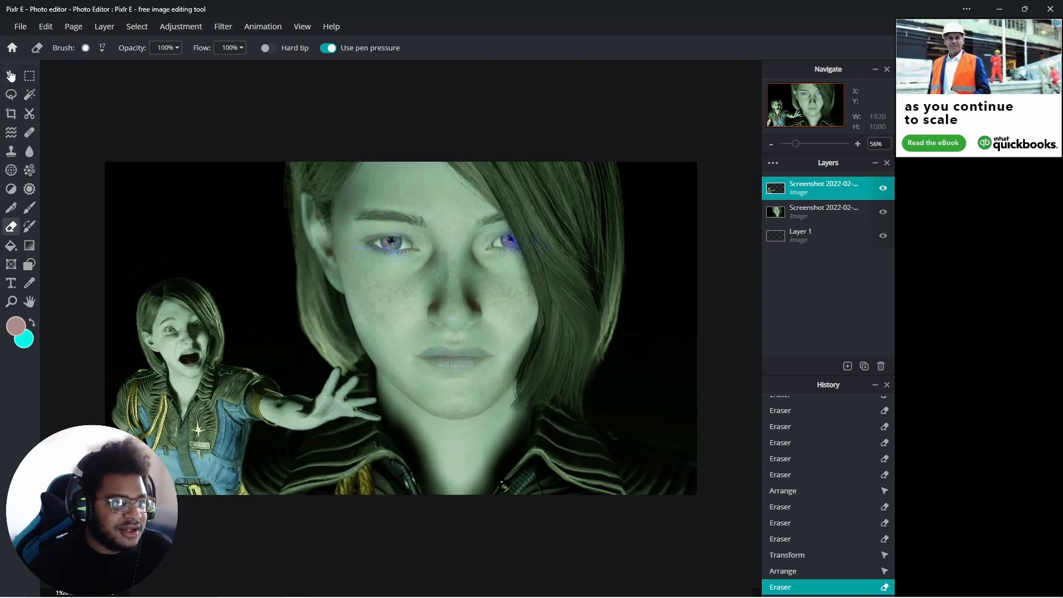
- Add the TheLordsGift logo image as a new layer and scale it down to 451 x 224 in the canvas's lower-right corner
{"action": "key", "text": "v"}
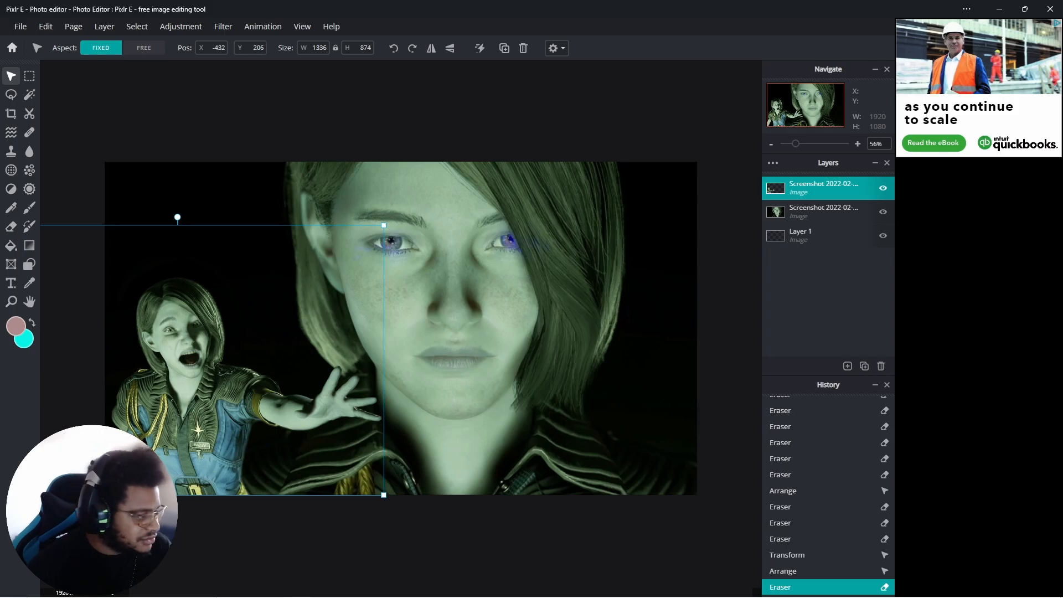
{"action": "left_click_drag", "start_coordinate": [0, 177], "coordinate": [527, 330]}
{"action": "left_click", "coordinate": [584, 332]}
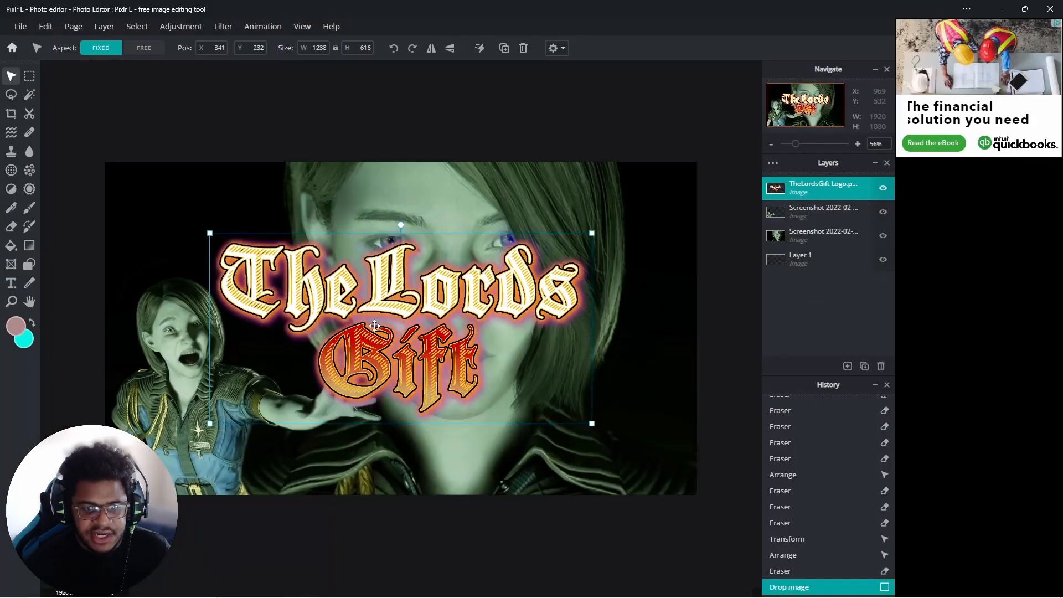
{"action": "left_click_drag", "start_coordinate": [404, 326], "coordinate": [493, 382]}
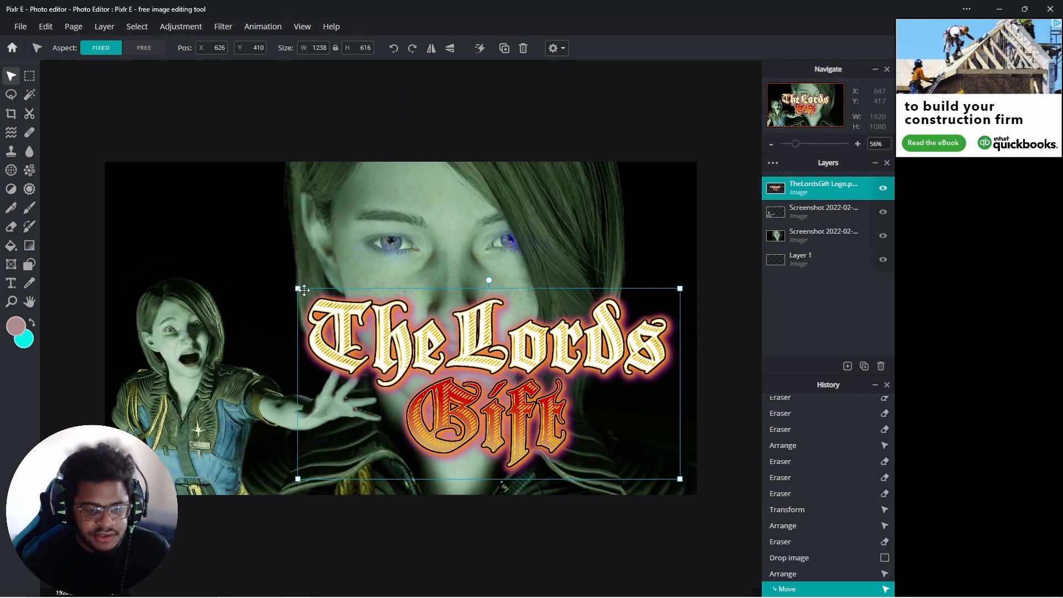
{"action": "left_click_drag", "start_coordinate": [298, 288], "coordinate": [541, 409]}
{"action": "left_click_drag", "start_coordinate": [618, 444], "coordinate": [625, 455]}
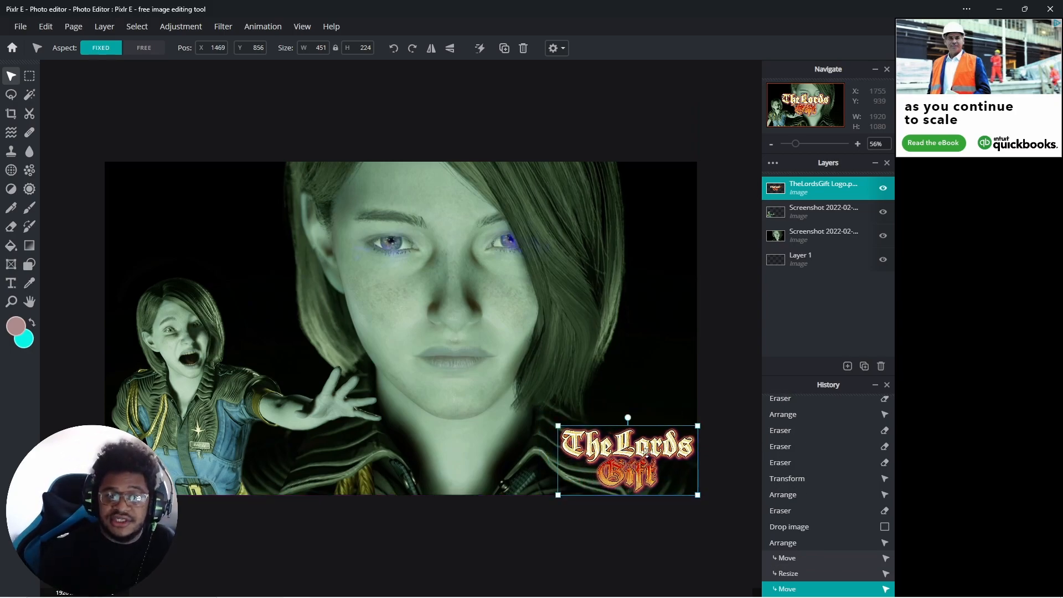
- Try the logo in the canvas's upper-left corner, then scale it to 395 x 196 and place it at X 1525, Y 884
{"action": "left_click_drag", "start_coordinate": [635, 472], "coordinate": [186, 208]}
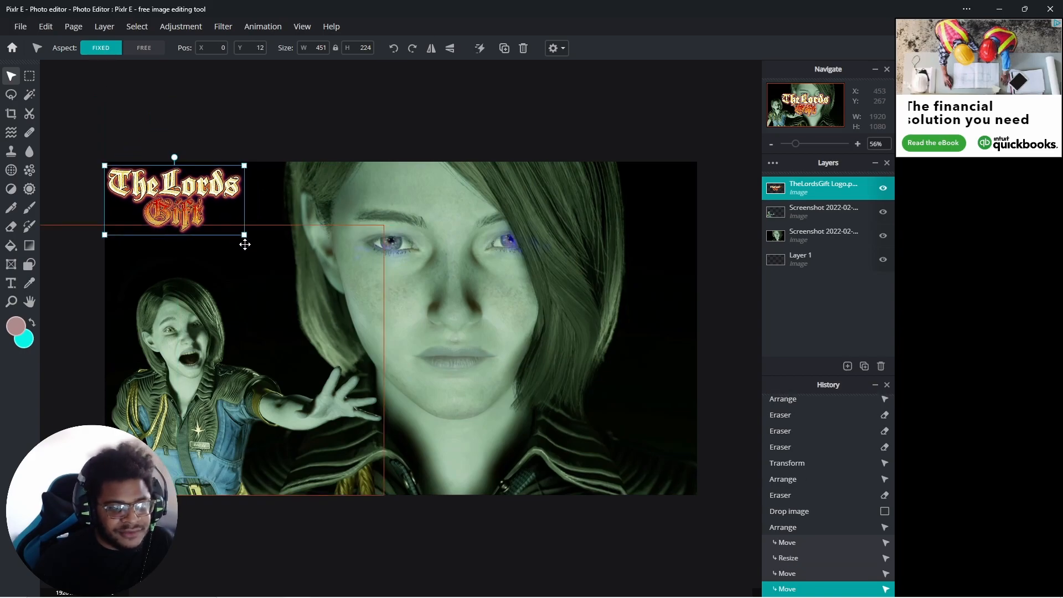
{"action": "left_click_drag", "start_coordinate": [244, 233], "coordinate": [650, 480]}
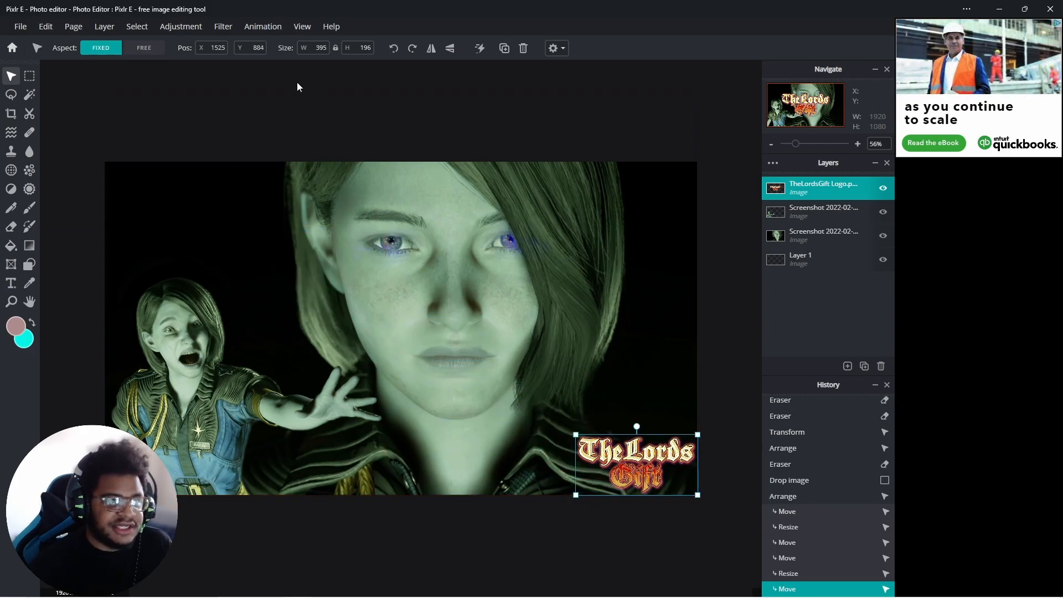
{"action": "left_click", "coordinate": [464, 78]}
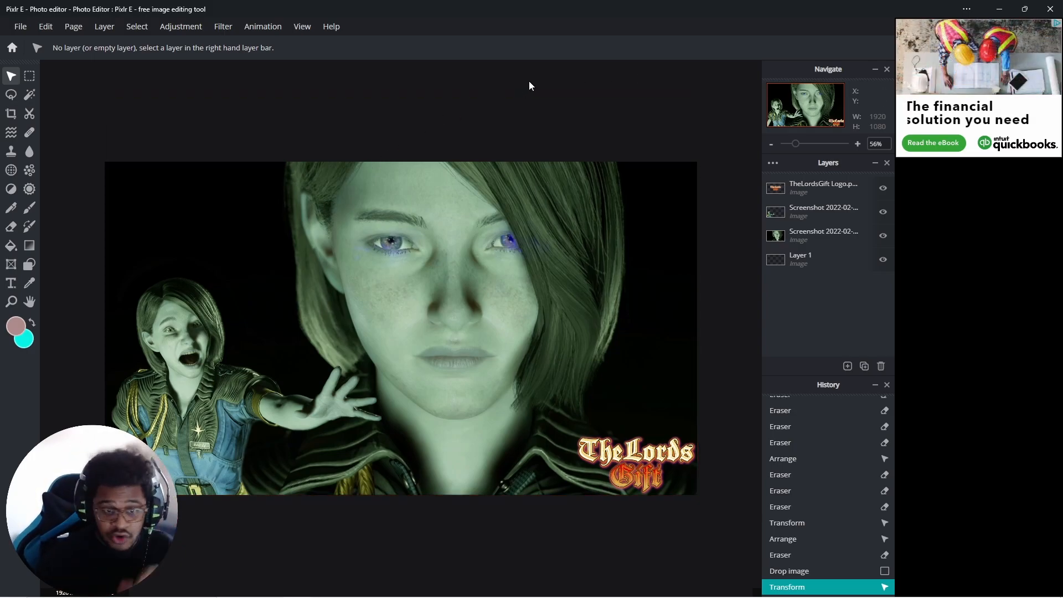
- Add a new text layer reading "#5"
{"action": "left_click", "coordinate": [10, 284]}
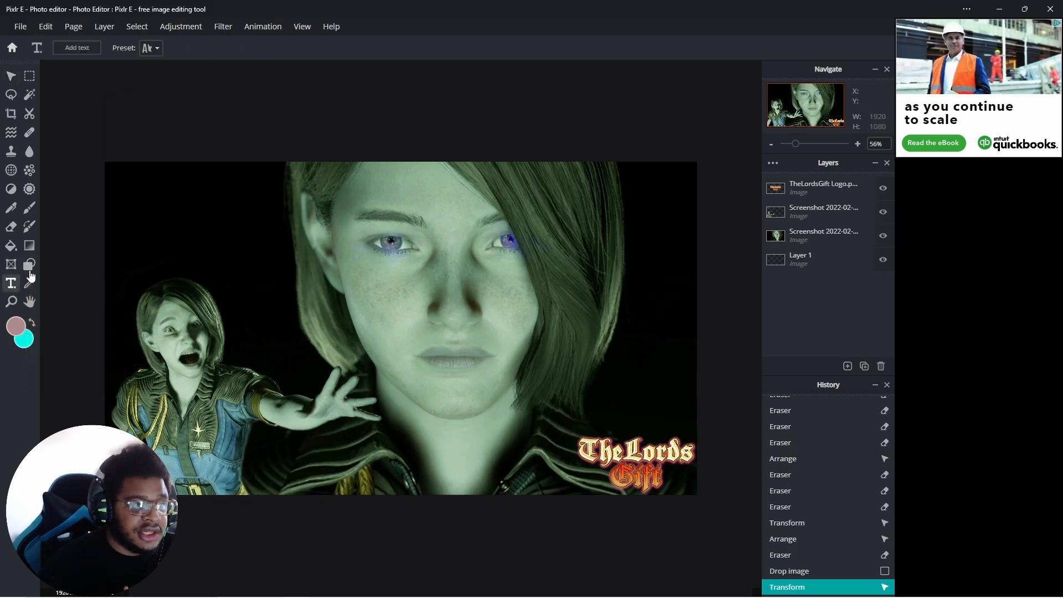
{"action": "left_click", "coordinate": [71, 153]}
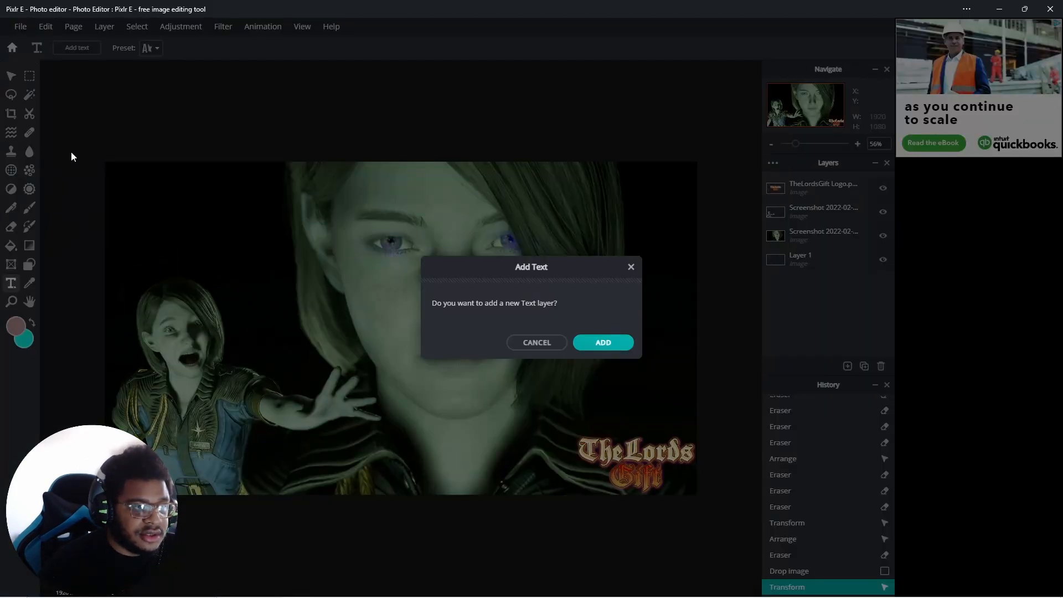
{"action": "left_click", "coordinate": [596, 349]}
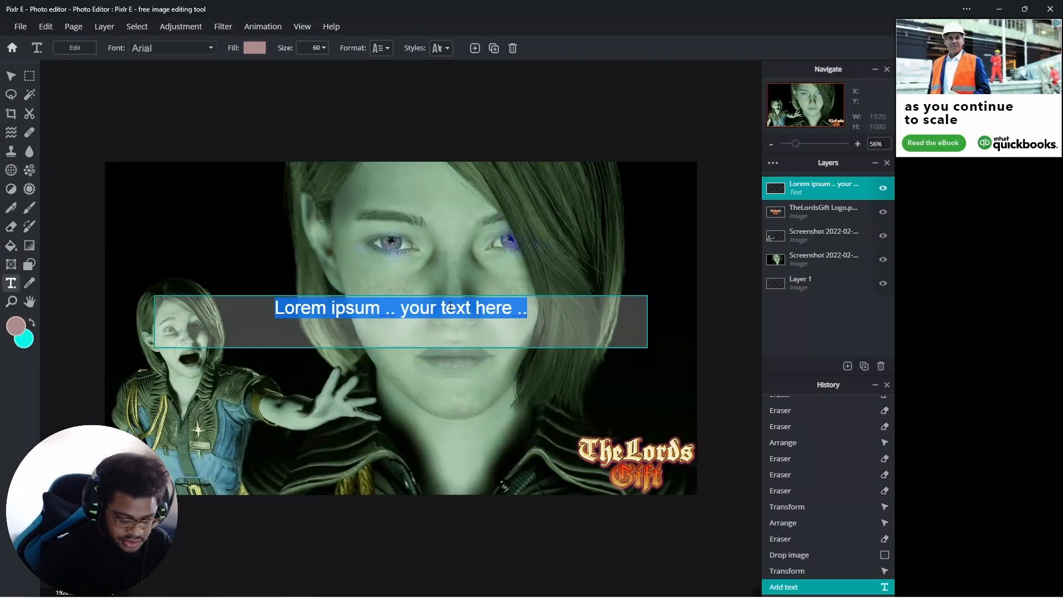
{"action": "type", "text": "#5"}
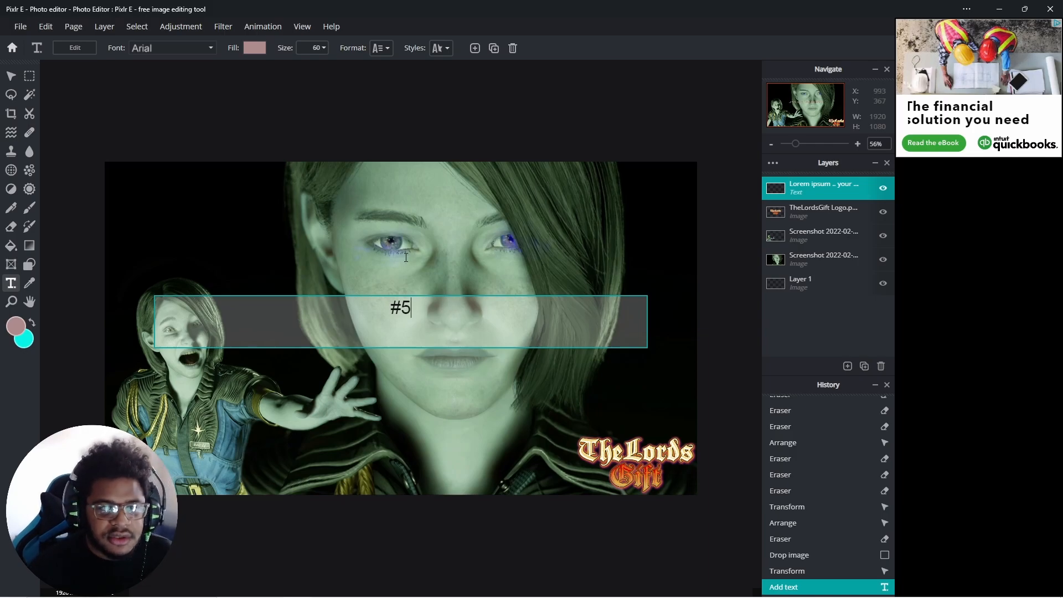
{"action": "left_click", "coordinate": [202, 72]}
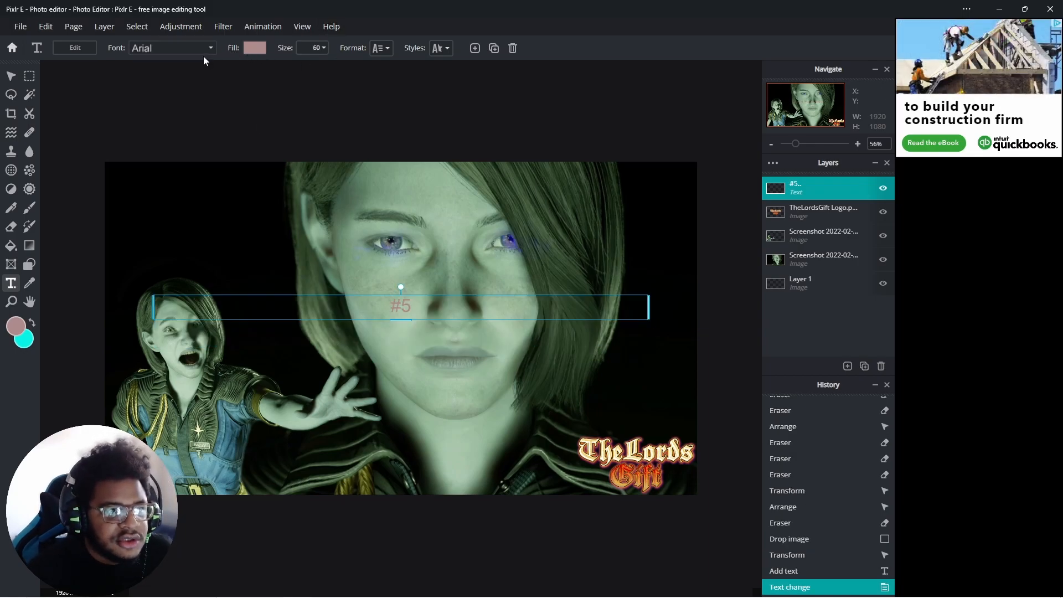
- Set the "#5" text to the Amaranth font at size 425 and move it to X -563, Y -90 in the canvas's upper-left corner
{"action": "left_click", "coordinate": [207, 48]}
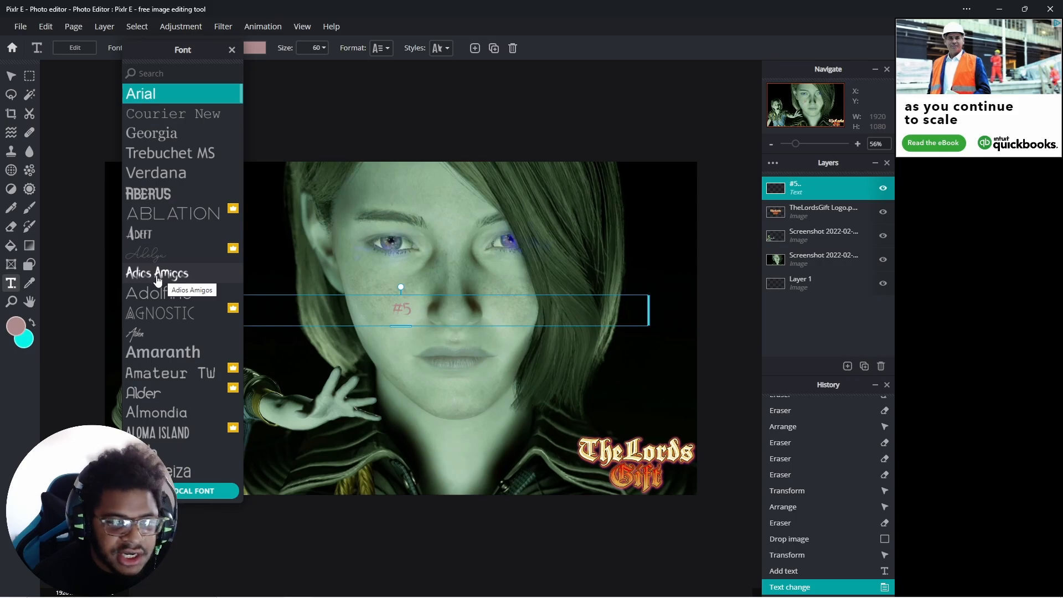
{"action": "left_click", "coordinate": [173, 354]}
{"action": "left_click", "coordinate": [315, 48]}
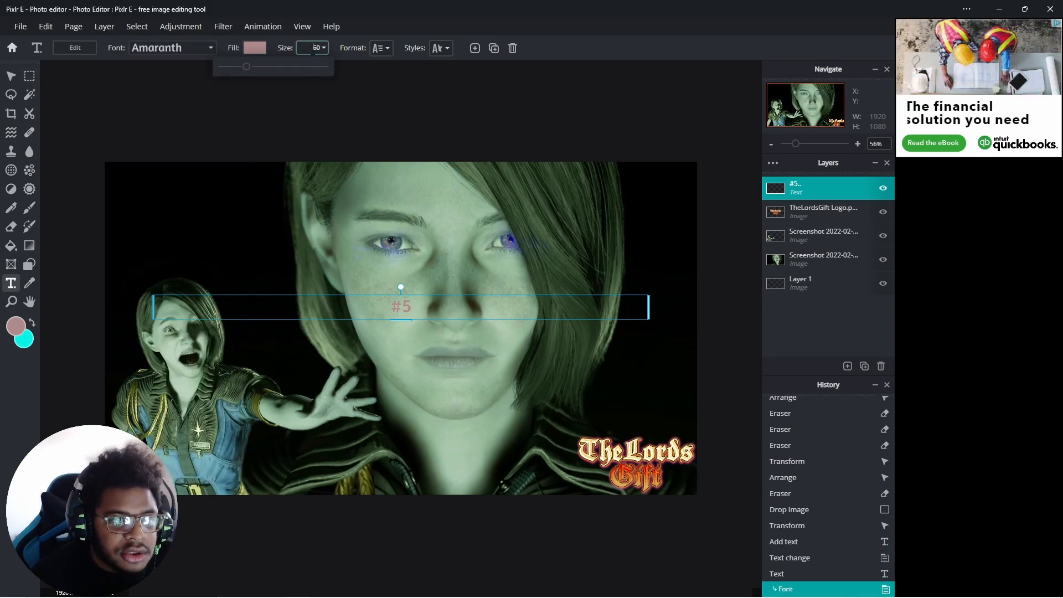
{"action": "left_click_drag", "start_coordinate": [249, 69], "coordinate": [289, 72]}
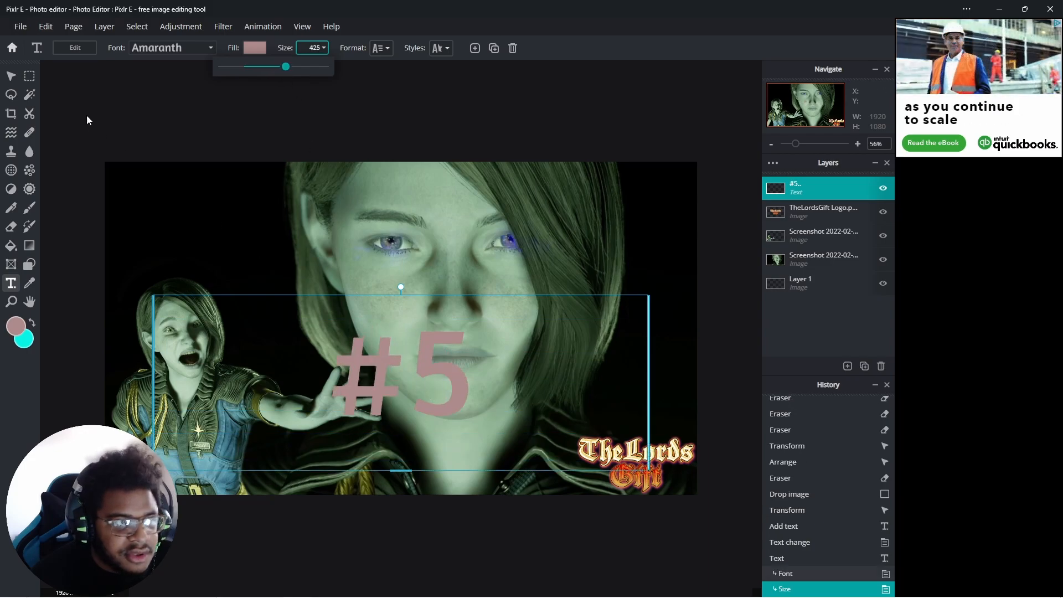
{"action": "left_click", "coordinate": [11, 79]}
{"action": "left_click_drag", "start_coordinate": [437, 364], "coordinate": [211, 202]}
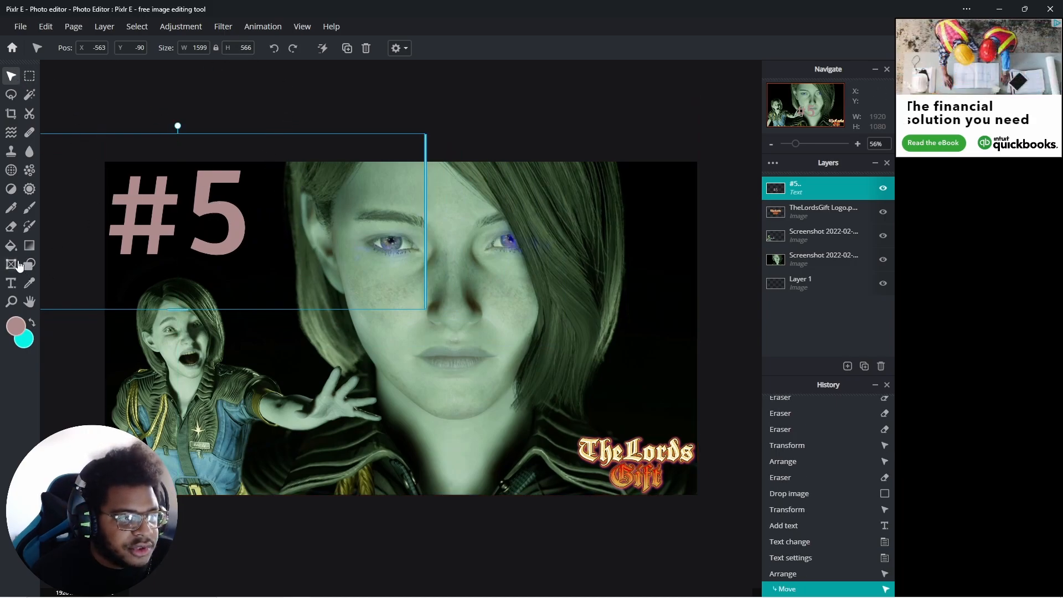
- Fill the "#5" text with the linear white-to-green gradient preset
{"action": "left_click", "coordinate": [11, 283]}
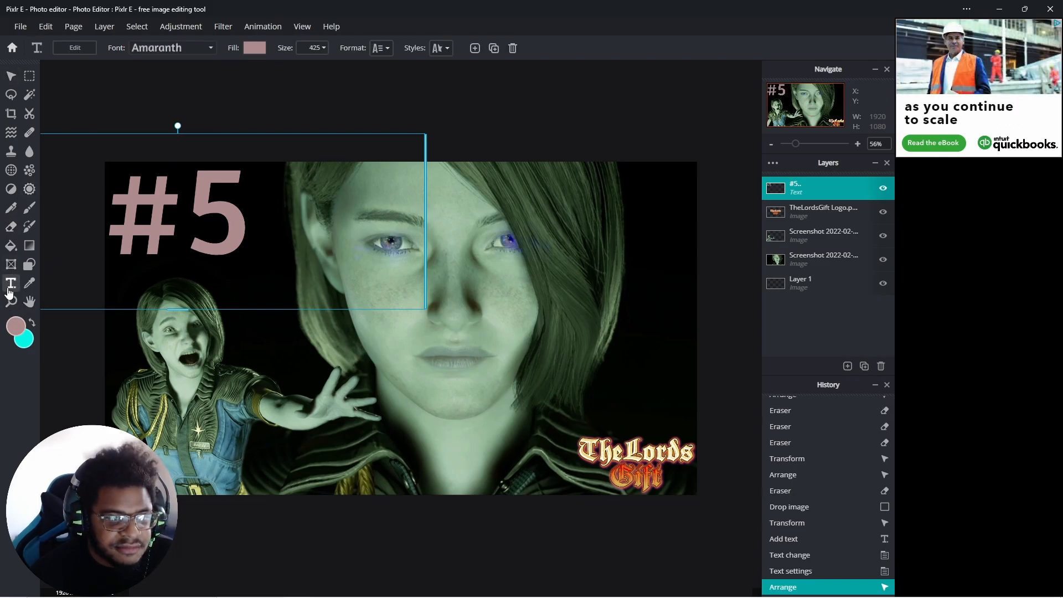
{"action": "left_click", "coordinate": [255, 48]}
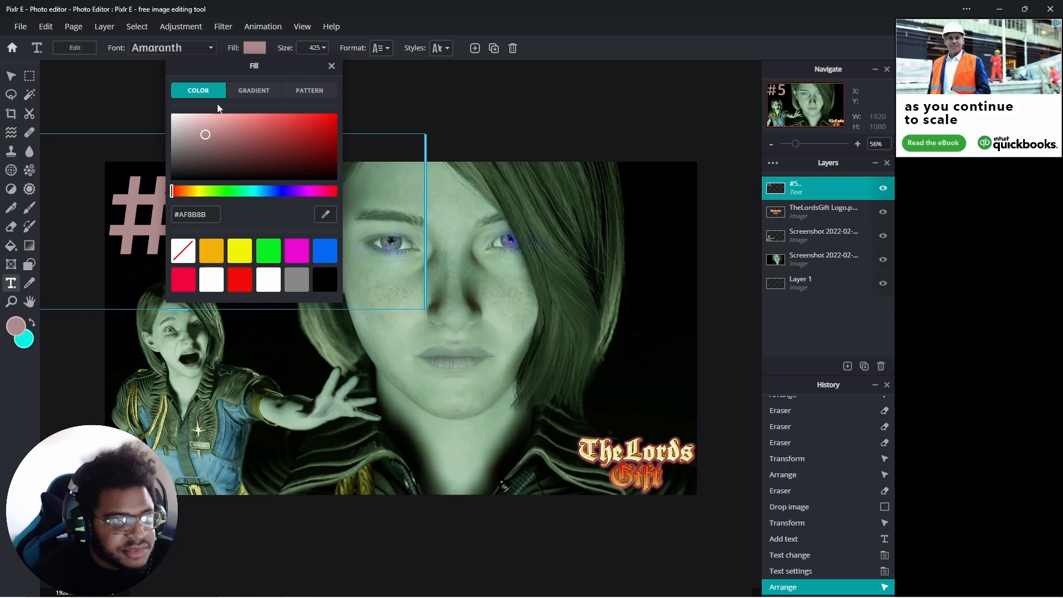
{"action": "left_click", "coordinate": [240, 90]}
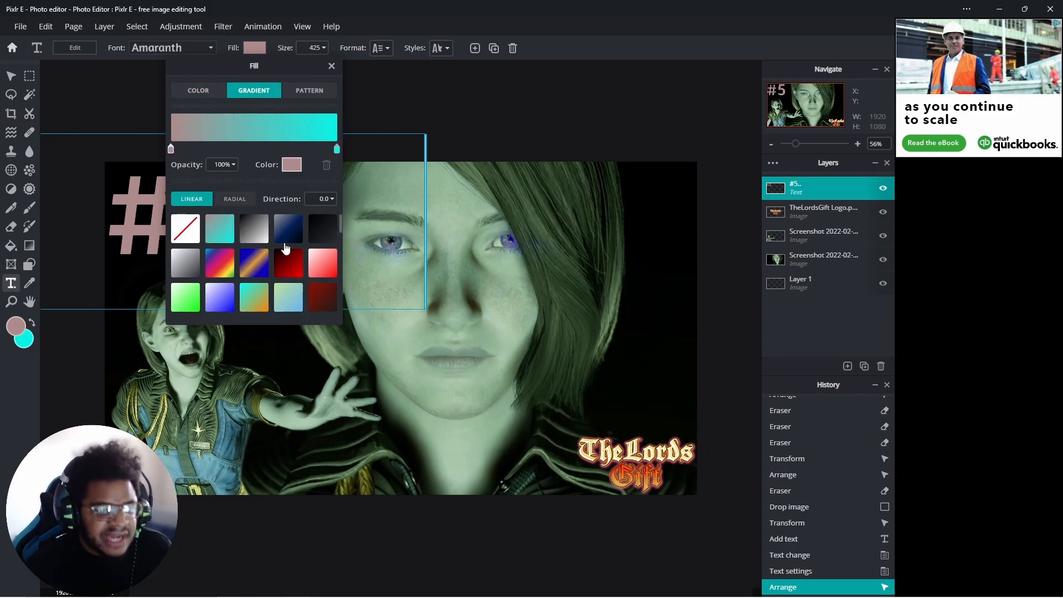
{"action": "left_click", "coordinate": [185, 305]}
{"action": "left_click", "coordinate": [449, 79]}
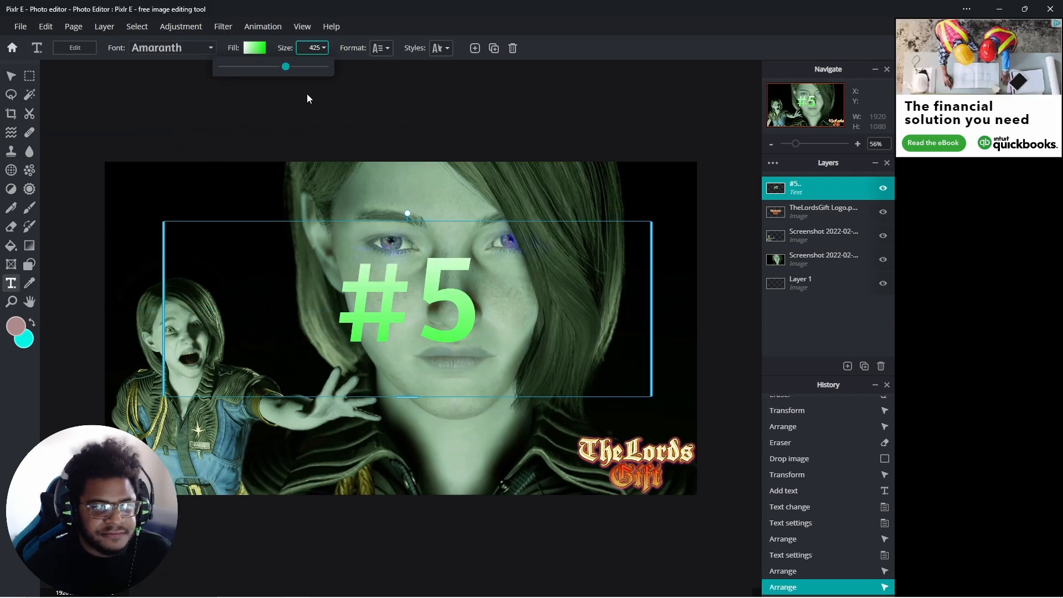
- Reduce the "#5" text size and place it in the canvas's upper-left corner above the screaming woman
{"action": "left_click_drag", "start_coordinate": [285, 69], "coordinate": [277, 71]}
{"action": "left_click", "coordinate": [12, 76]}
{"action": "left_click_drag", "start_coordinate": [432, 288], "coordinate": [183, 201]}
{"action": "left_click", "coordinate": [475, 72]}
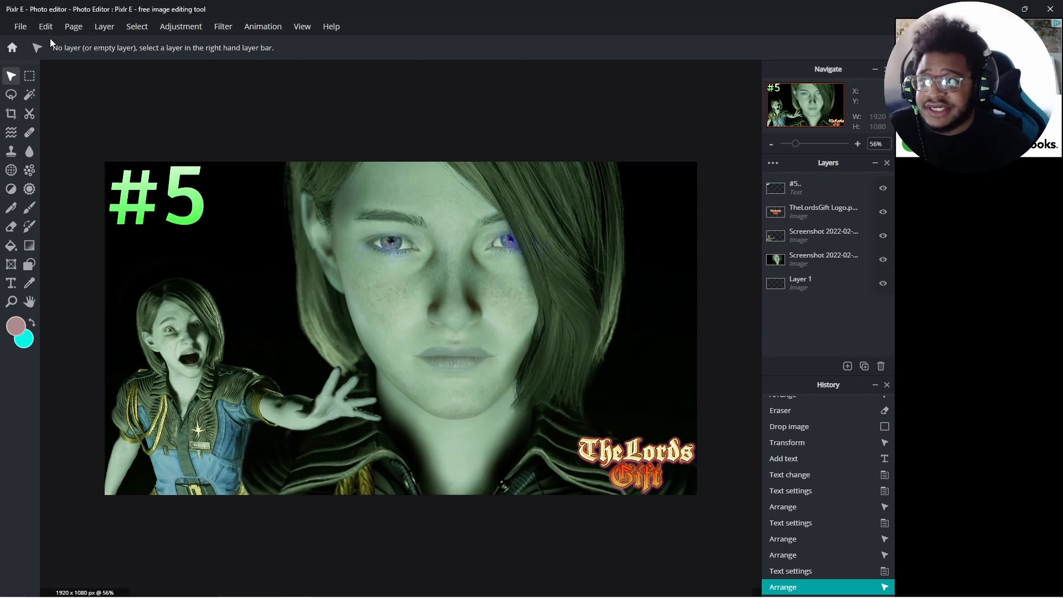
- Save the thumbnail as a 1920 x 1080 JPG at 100% quality, proceeding to the file naming dialog
{"action": "left_click", "coordinate": [20, 26]}
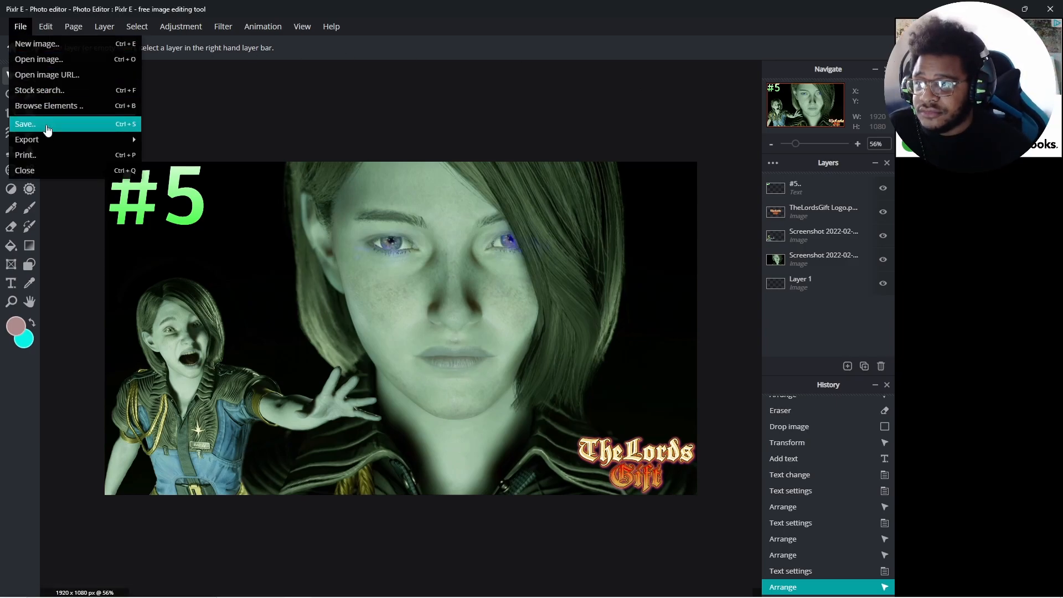
{"action": "left_click", "coordinate": [47, 125]}
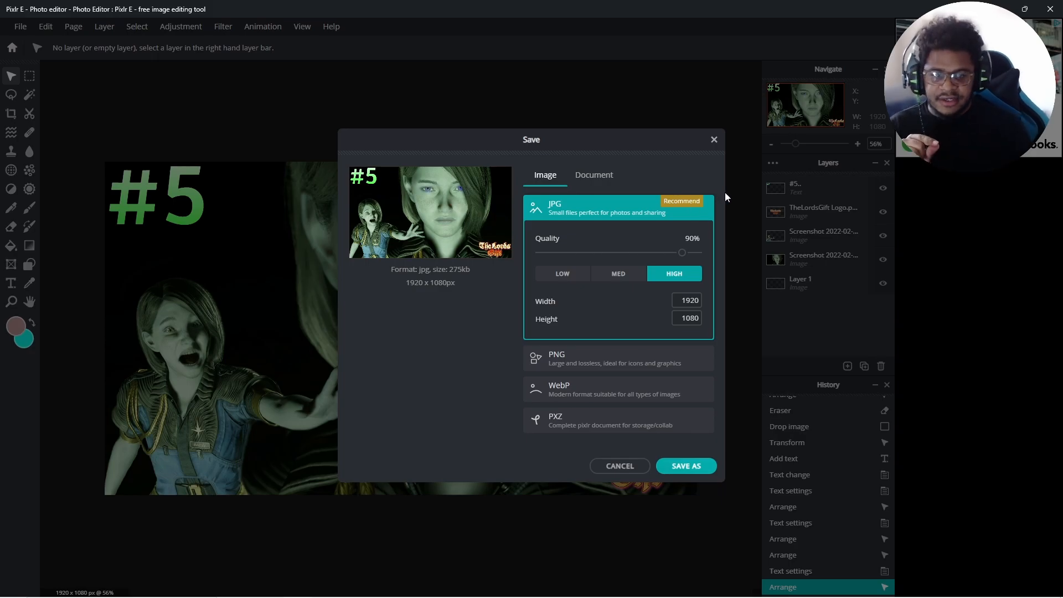
{"action": "left_click_drag", "start_coordinate": [683, 253], "coordinate": [712, 257]}
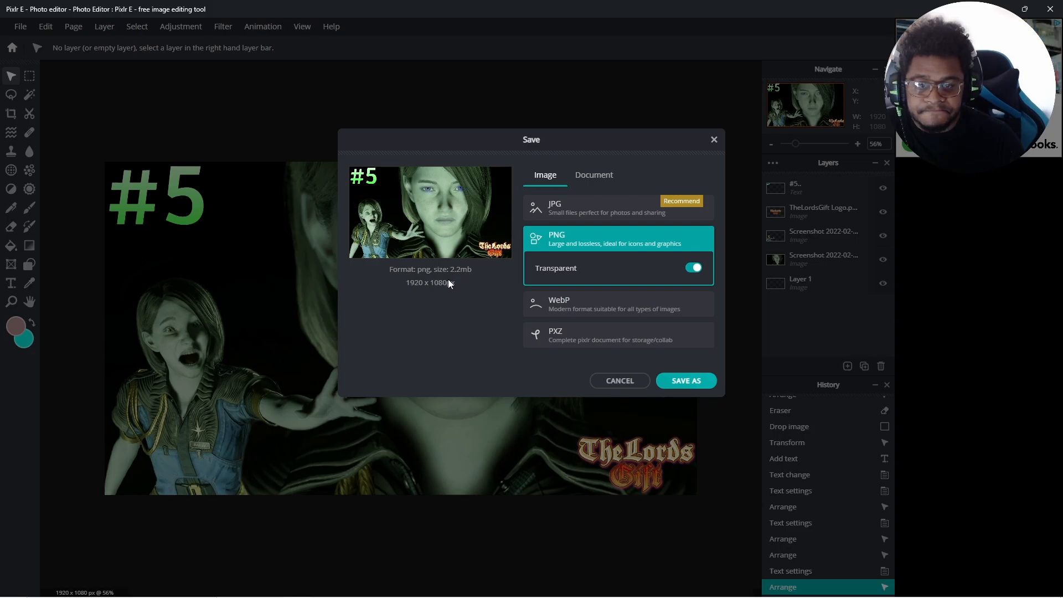
{"action": "left_click", "coordinate": [663, 219]}
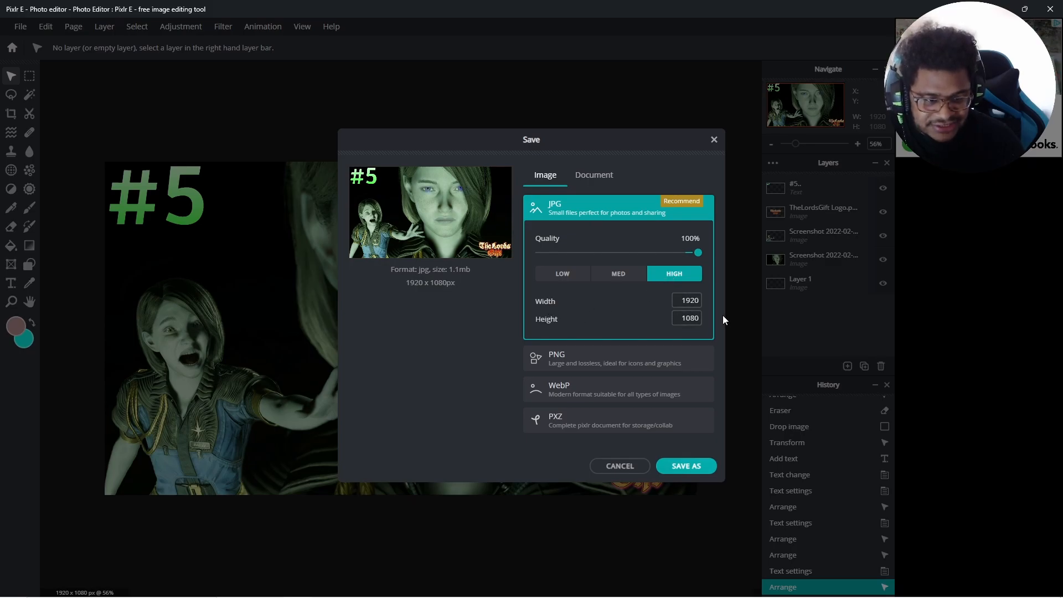
{"action": "left_click", "coordinate": [695, 470]}
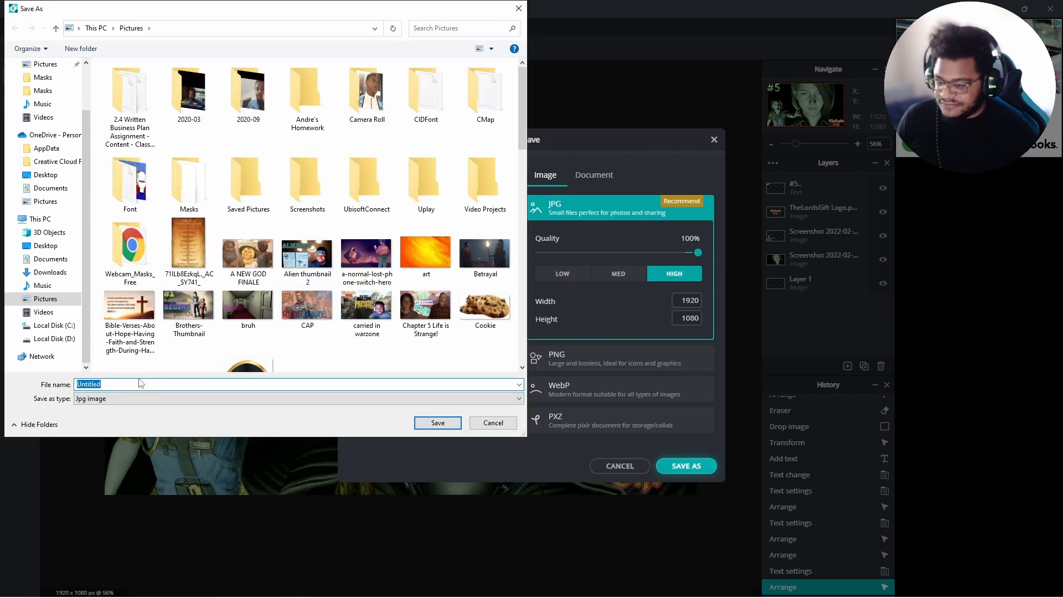
- Save the JPG in the Pictures folder as "Gaurdians of the Galaxy Part 5 Thumbnail" and dismiss the advertisement
{"action": "type", "text": "Gaurdia"}
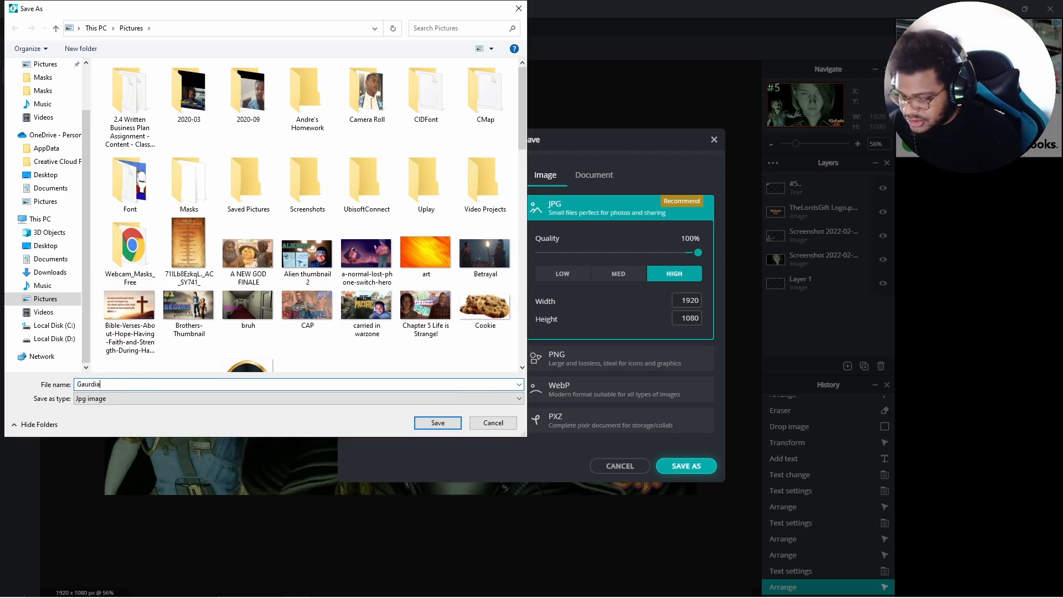
{"action": "type", "text": "ns of the Gala"}
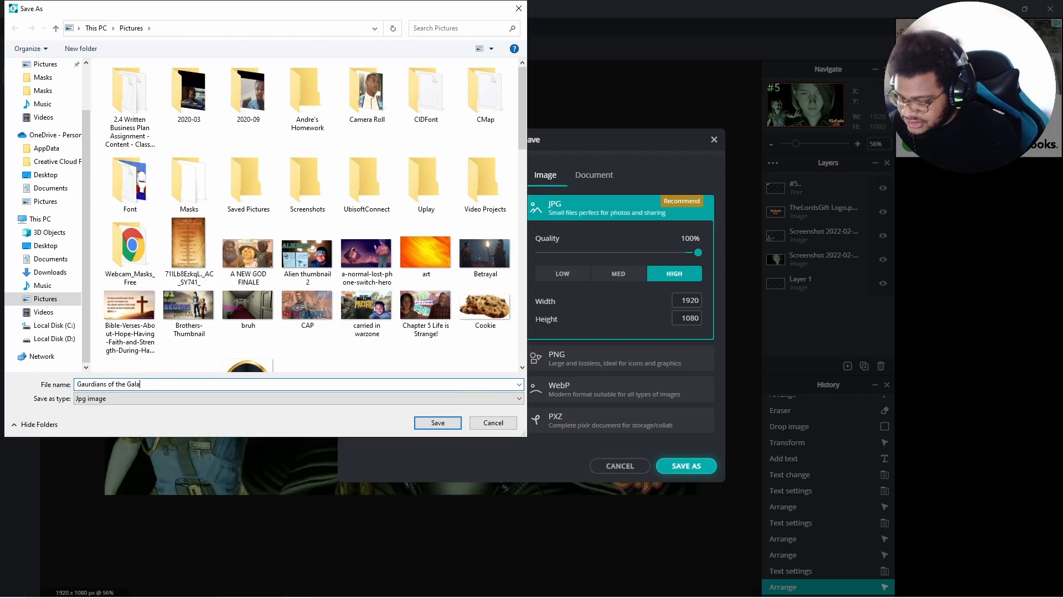
{"action": "type", "text": "xy "}
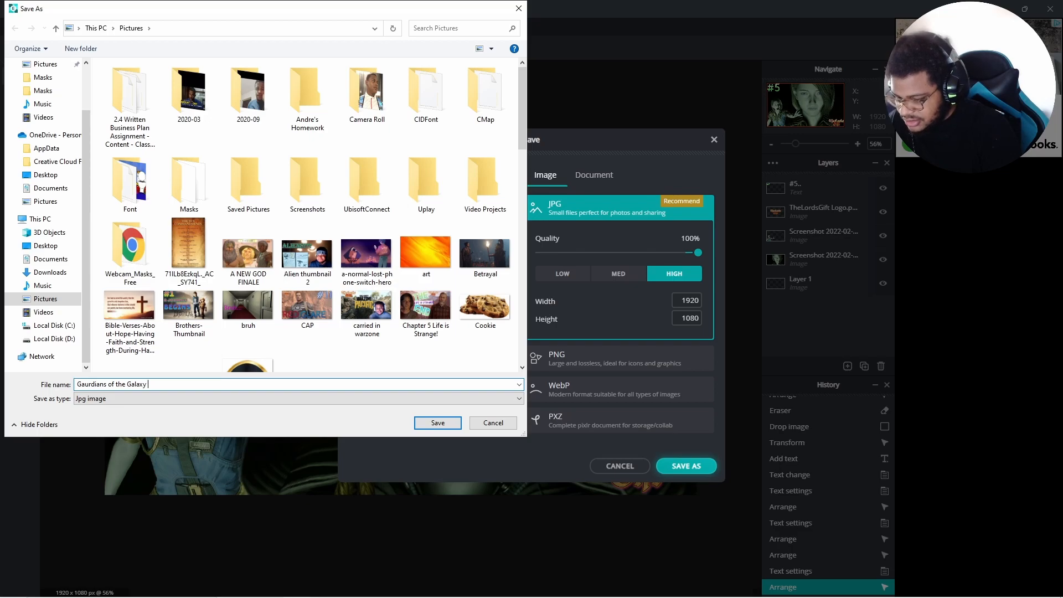
{"action": "type", "text": "Part 5"}
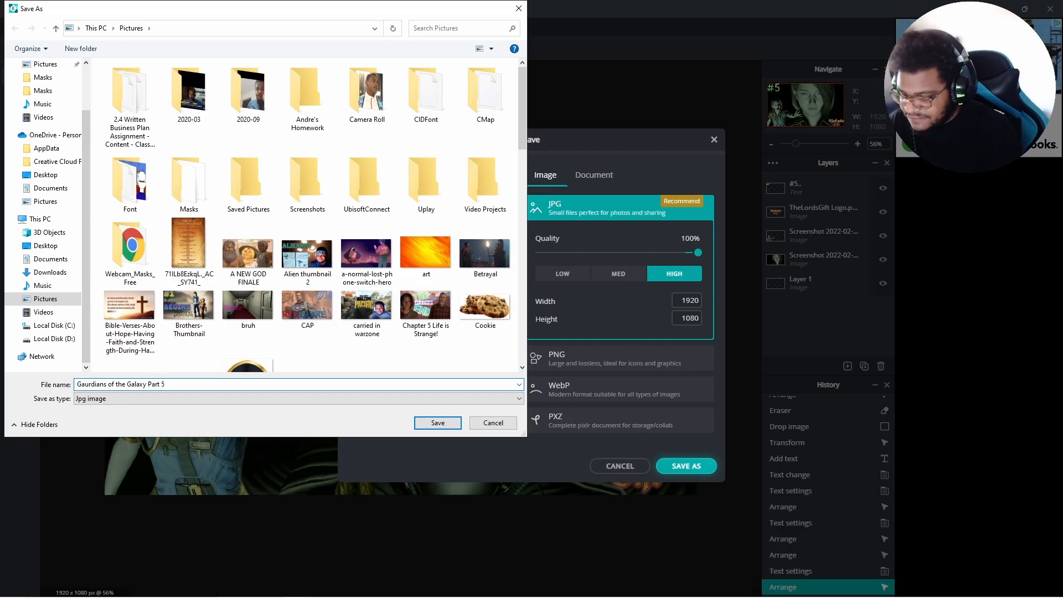
{"action": "type", "text": "Thumbnail"}
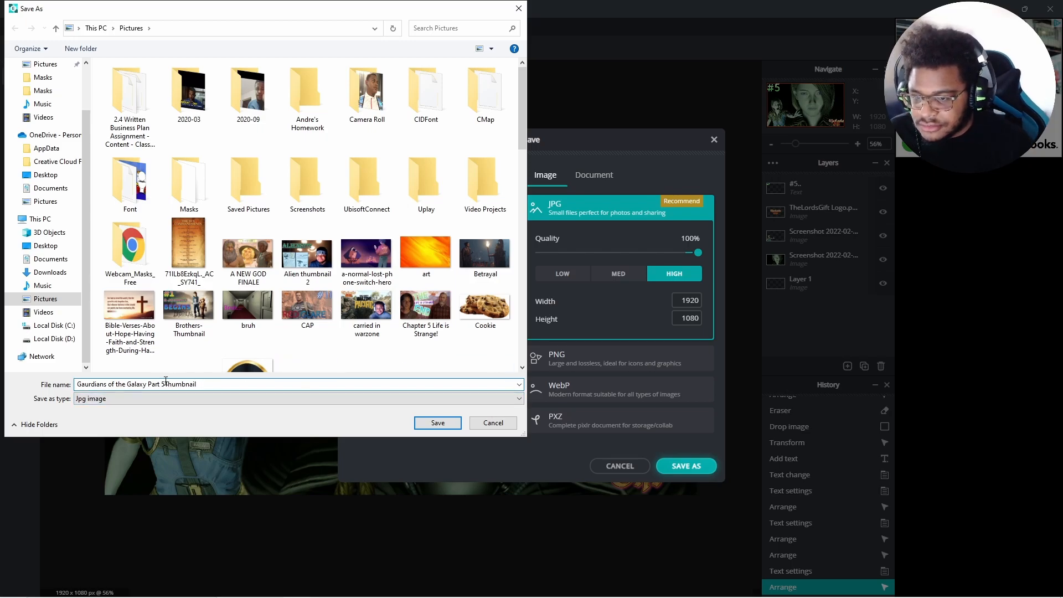
{"action": "left_click", "coordinate": [428, 422]}
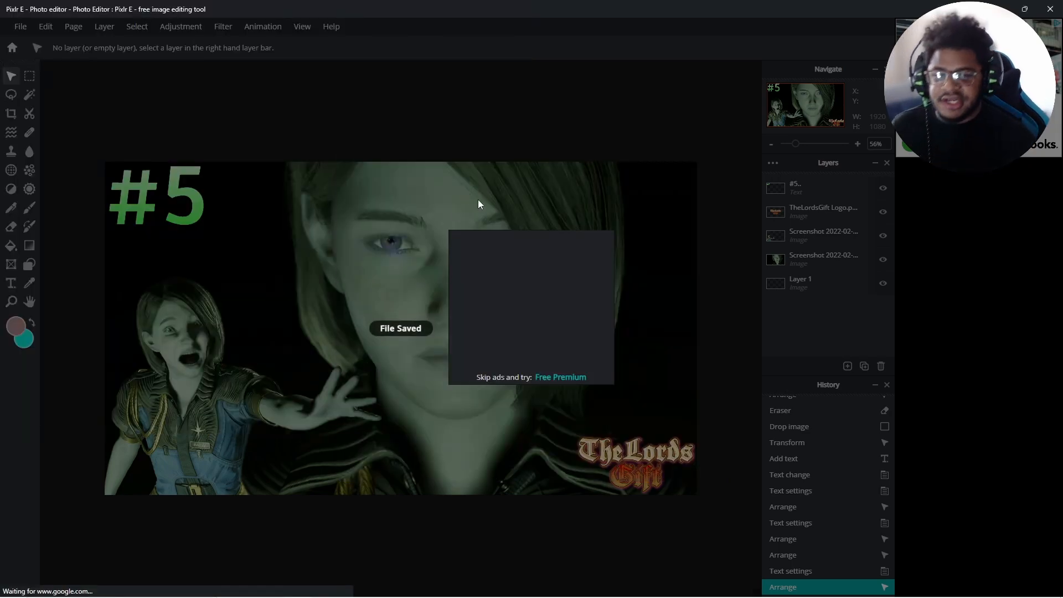
{"action": "left_click", "coordinate": [610, 237]}
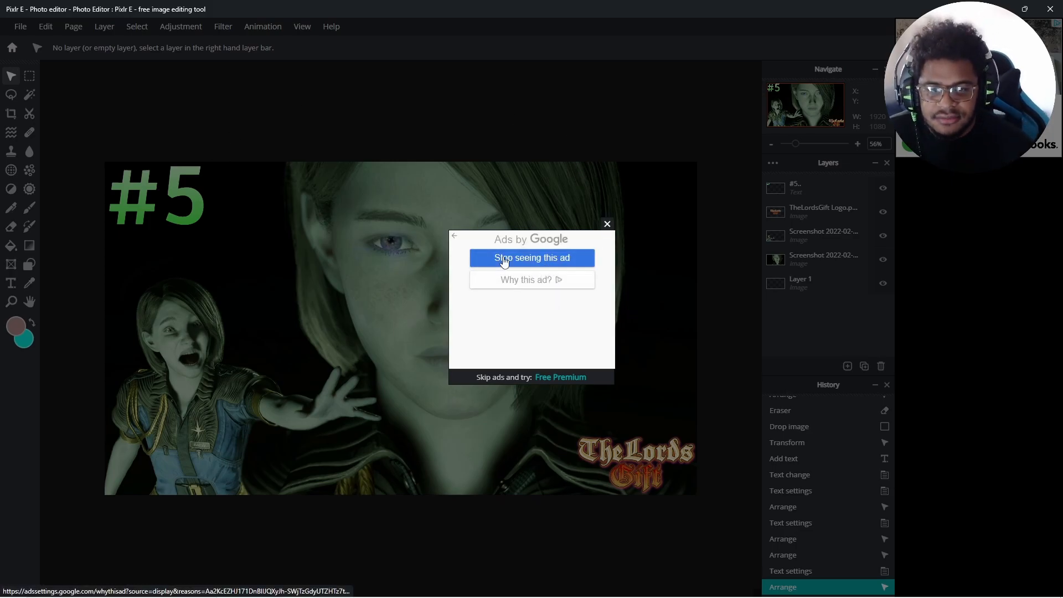
{"action": "left_click", "coordinate": [607, 224]}
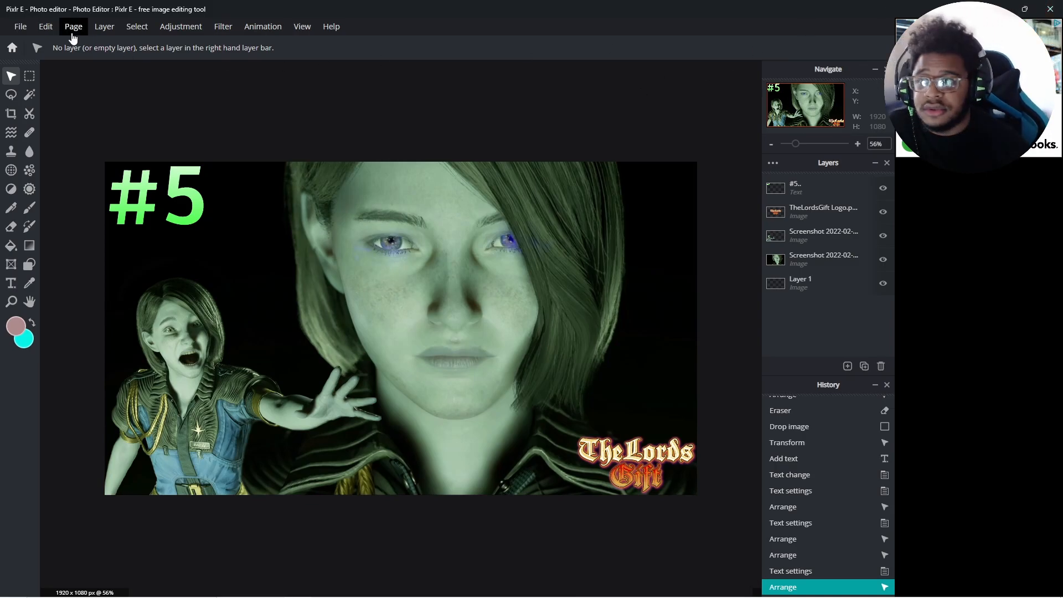
- Open the setup for a new image and open its name for editing
{"action": "left_click", "coordinate": [20, 27]}
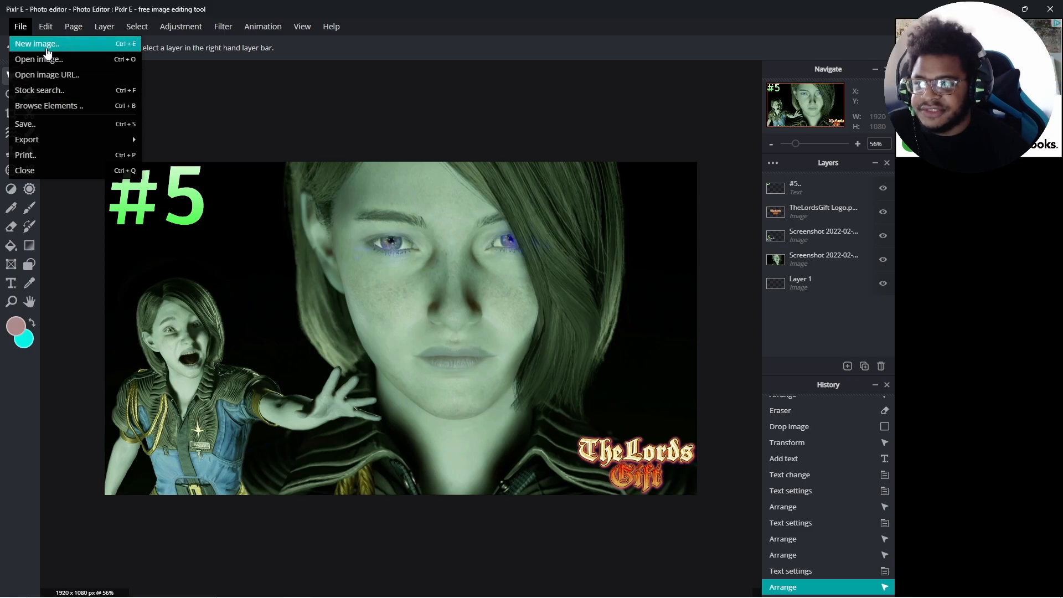
{"action": "left_click", "coordinate": [48, 52]}
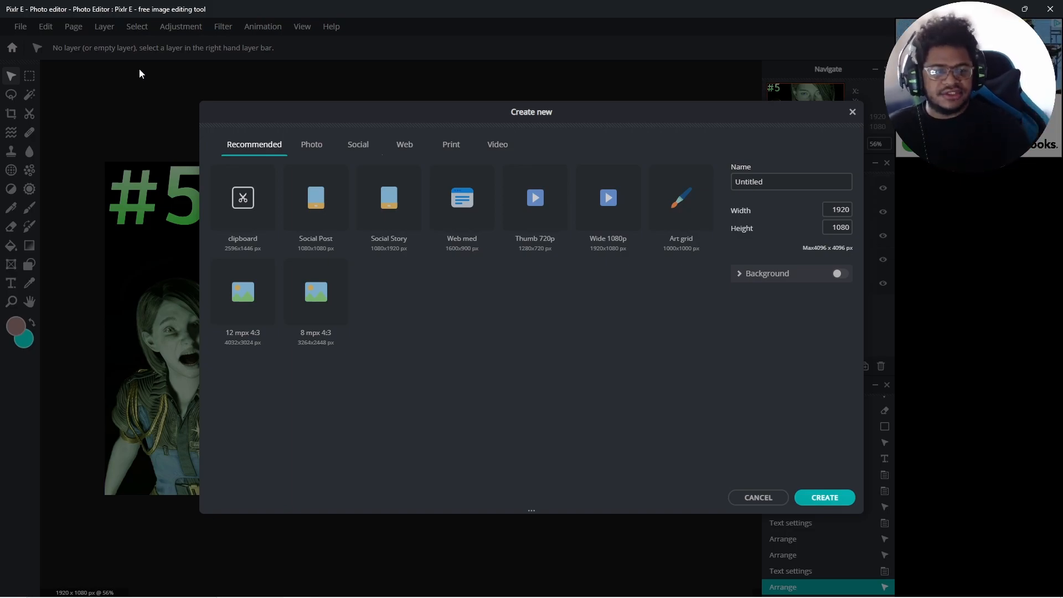
{"action": "left_click", "coordinate": [765, 179]}
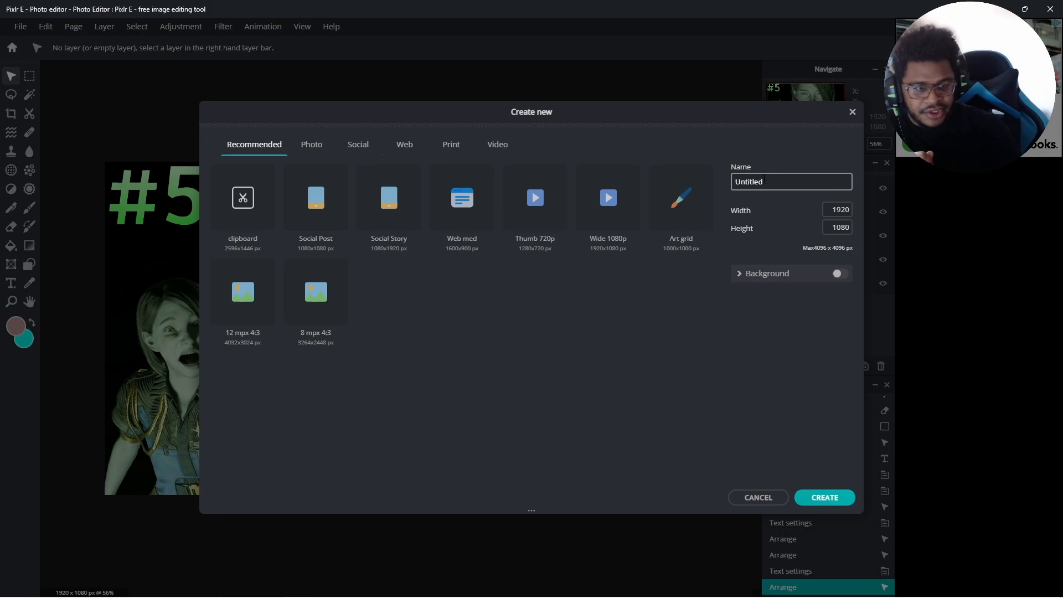
{"action": "double_click", "coordinate": [742, 184]}
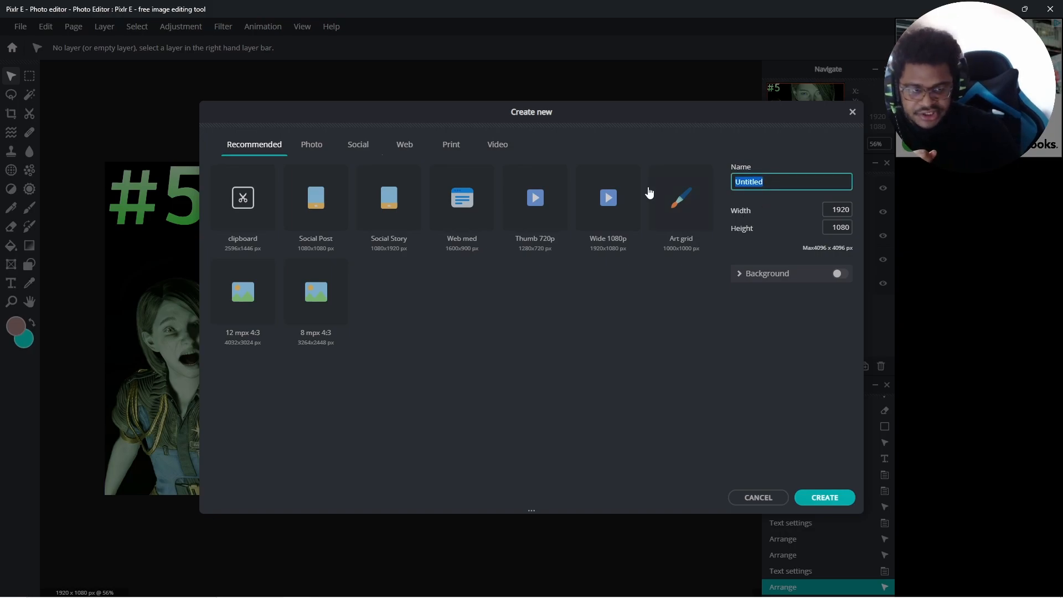